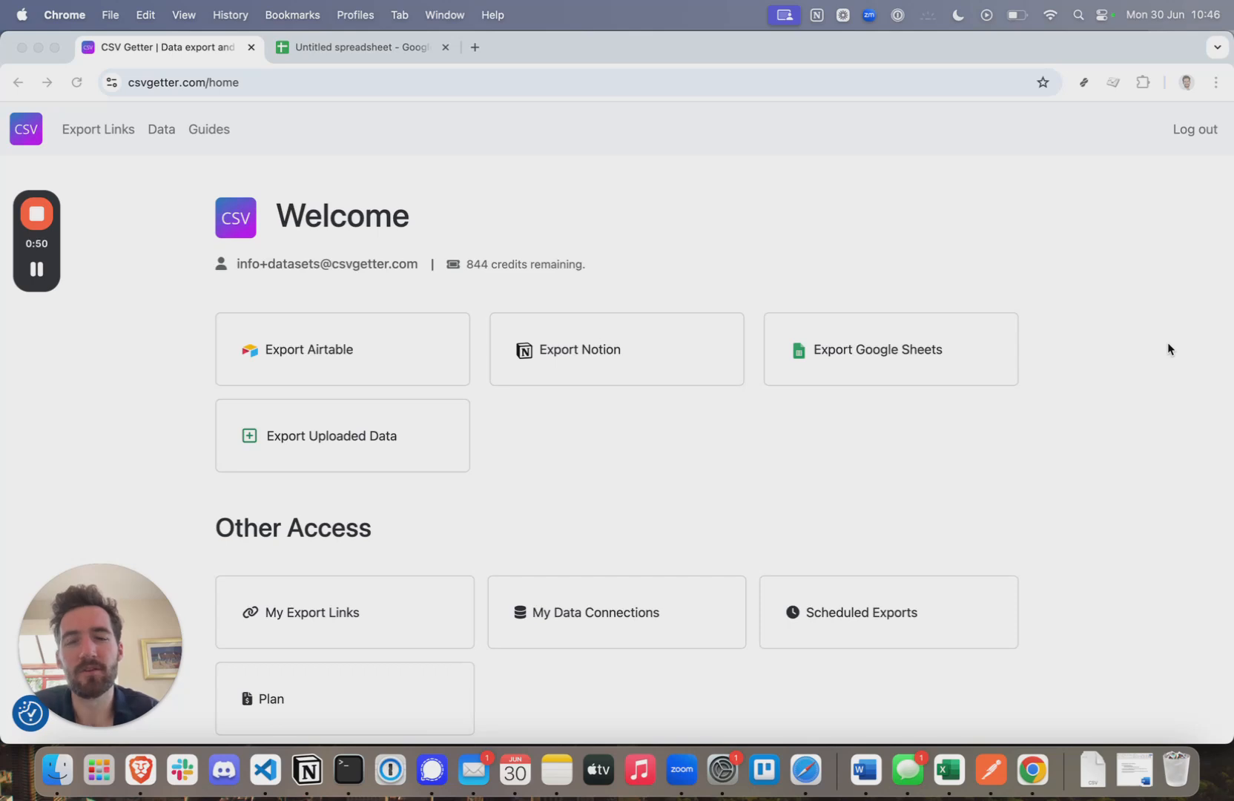
- Switch from the CSV Getter welcome page to the blank Untitled spreadsheet
left_click(306, 44)
left_click_drag(44, 247, 729, 346)
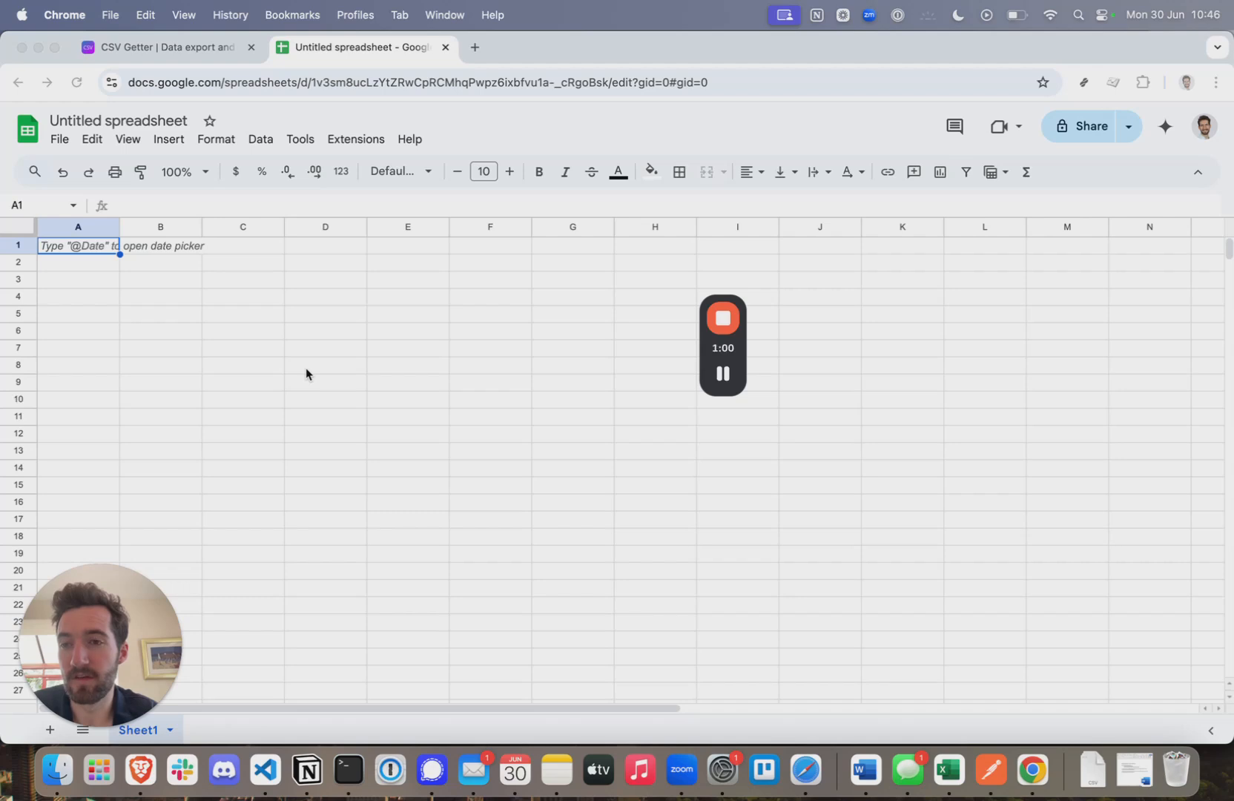
- Enter headers From and To in A1:B1, and usd and gbp in A2:B2
left_click(74, 249)
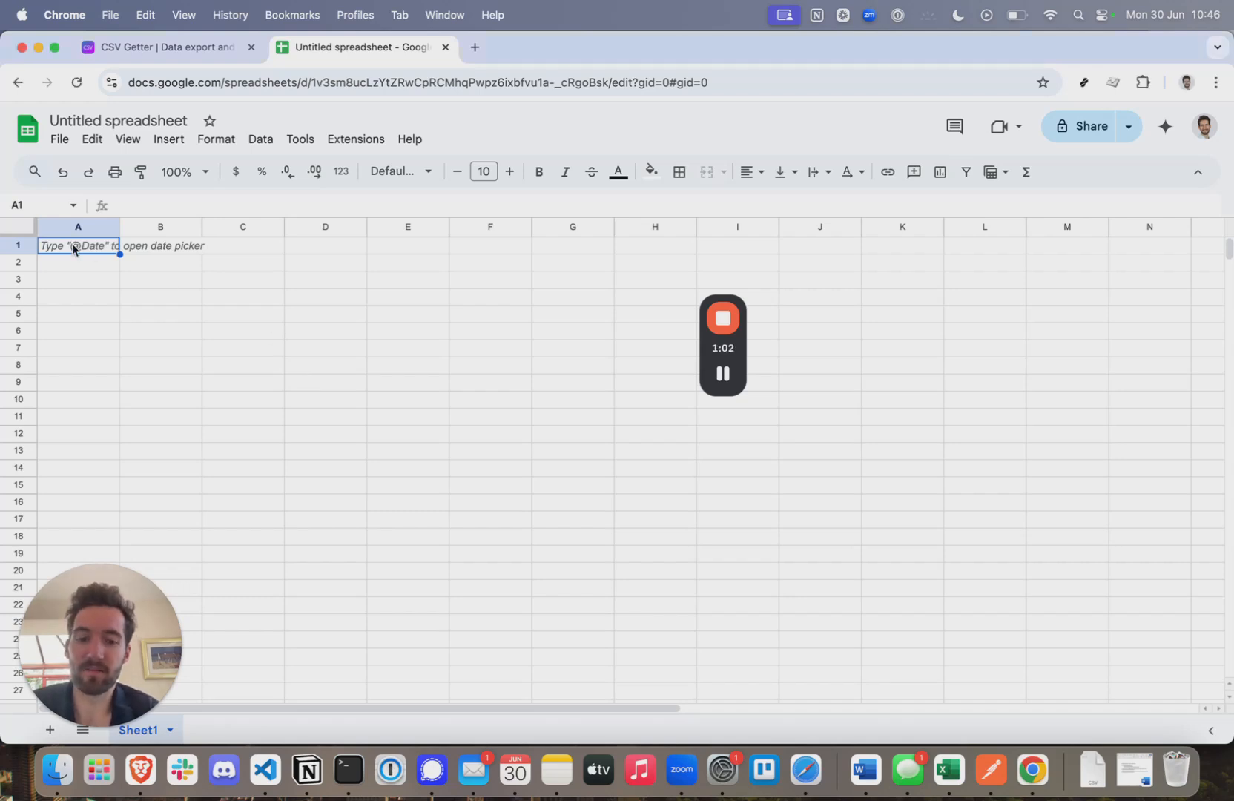
type("usd")
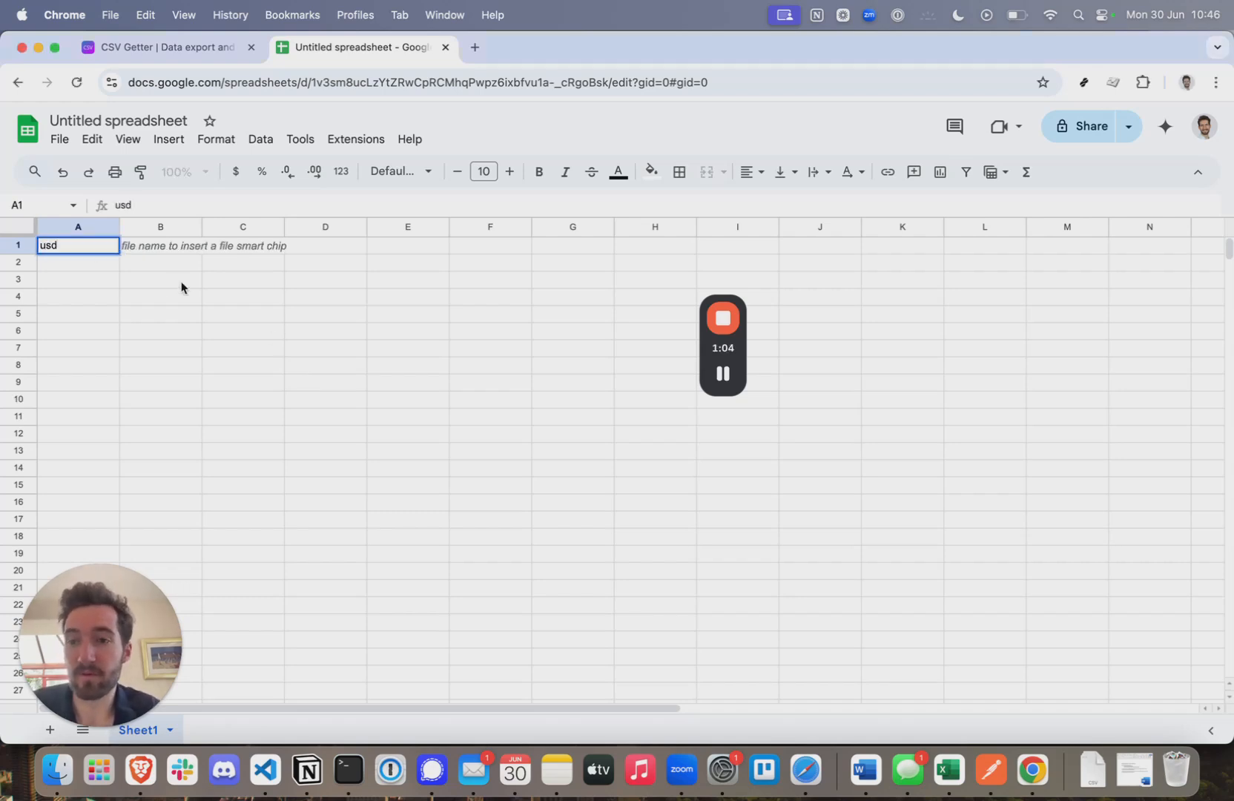
left_click(156, 252)
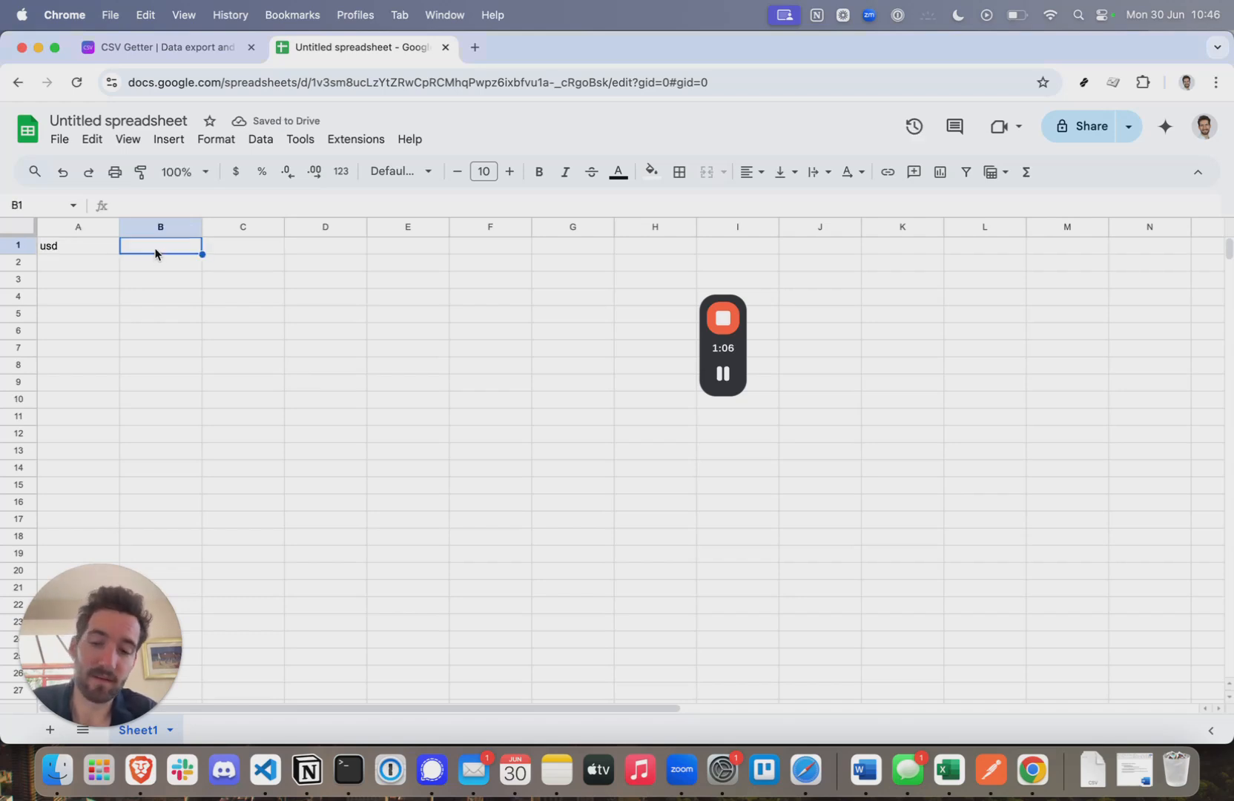
left_click(53, 245)
type("From")
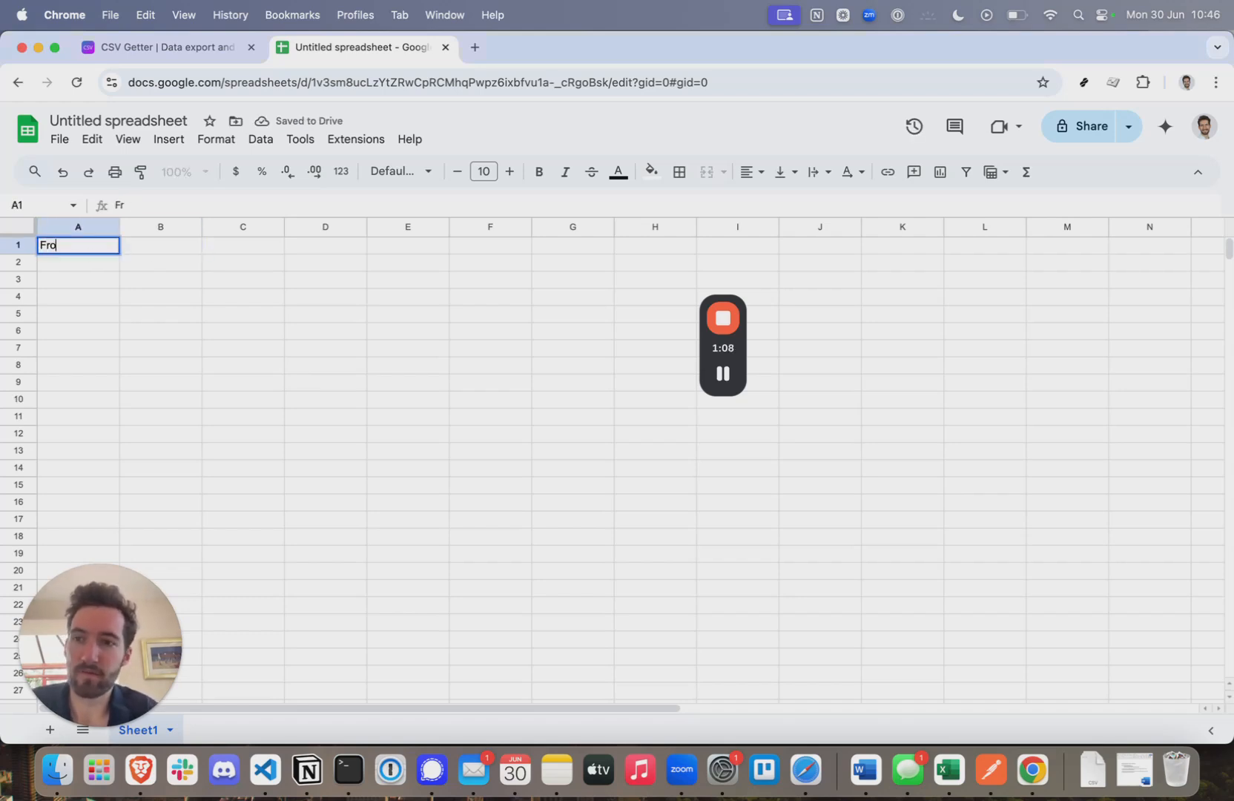
left_click(156, 252)
type("To")
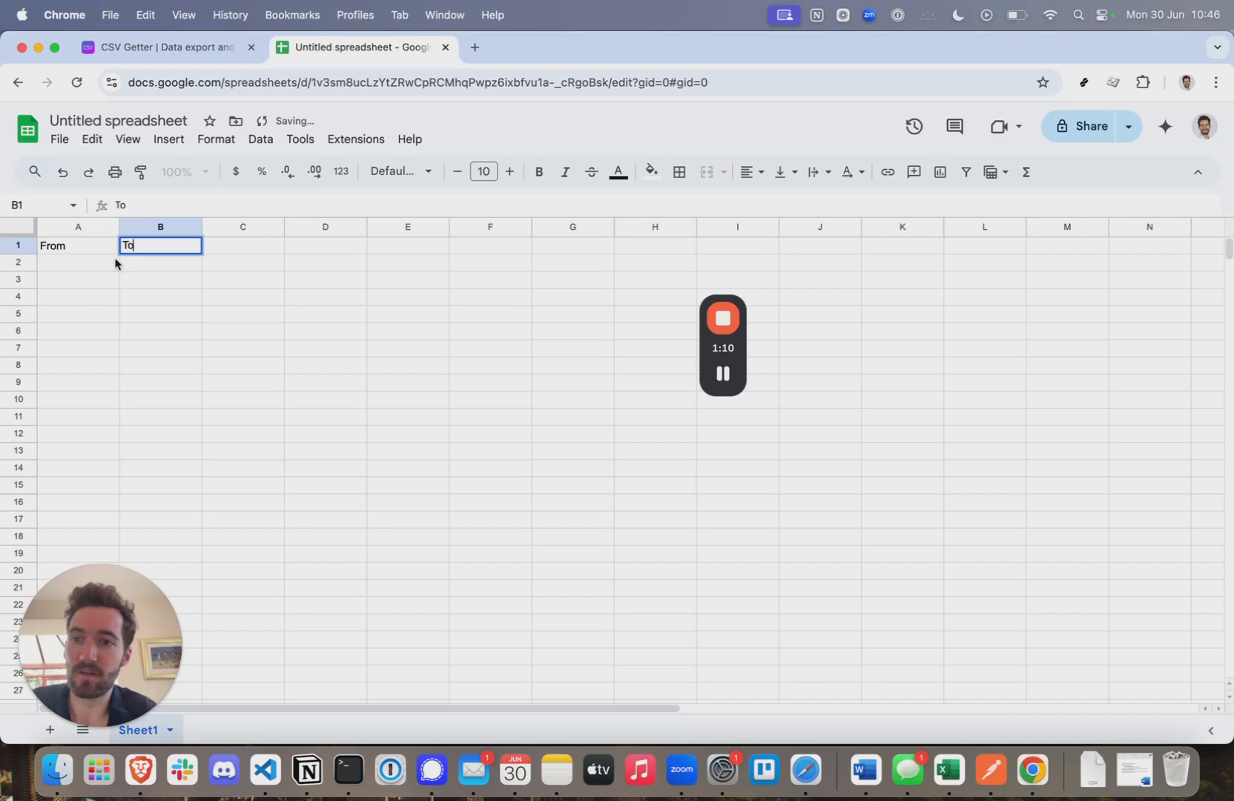
left_click(66, 264)
type("usd")
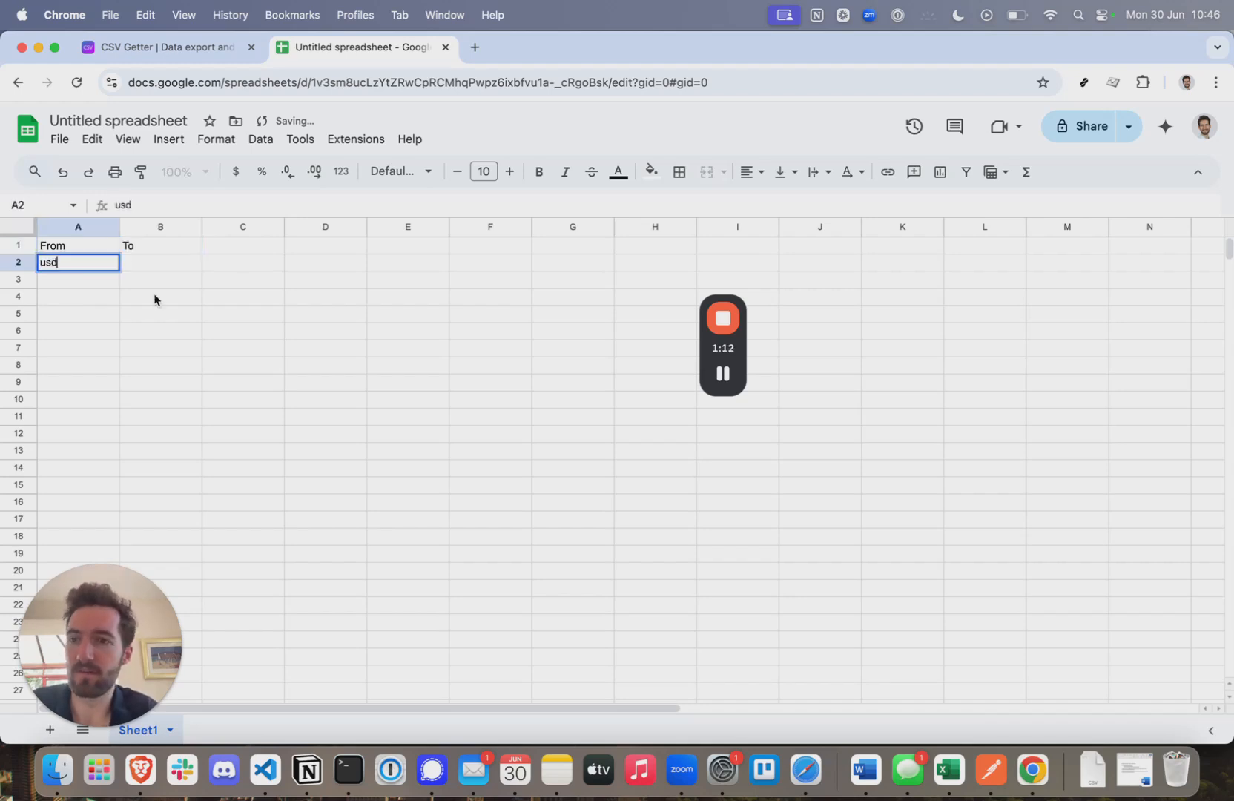
left_click(160, 262)
type("gbp")
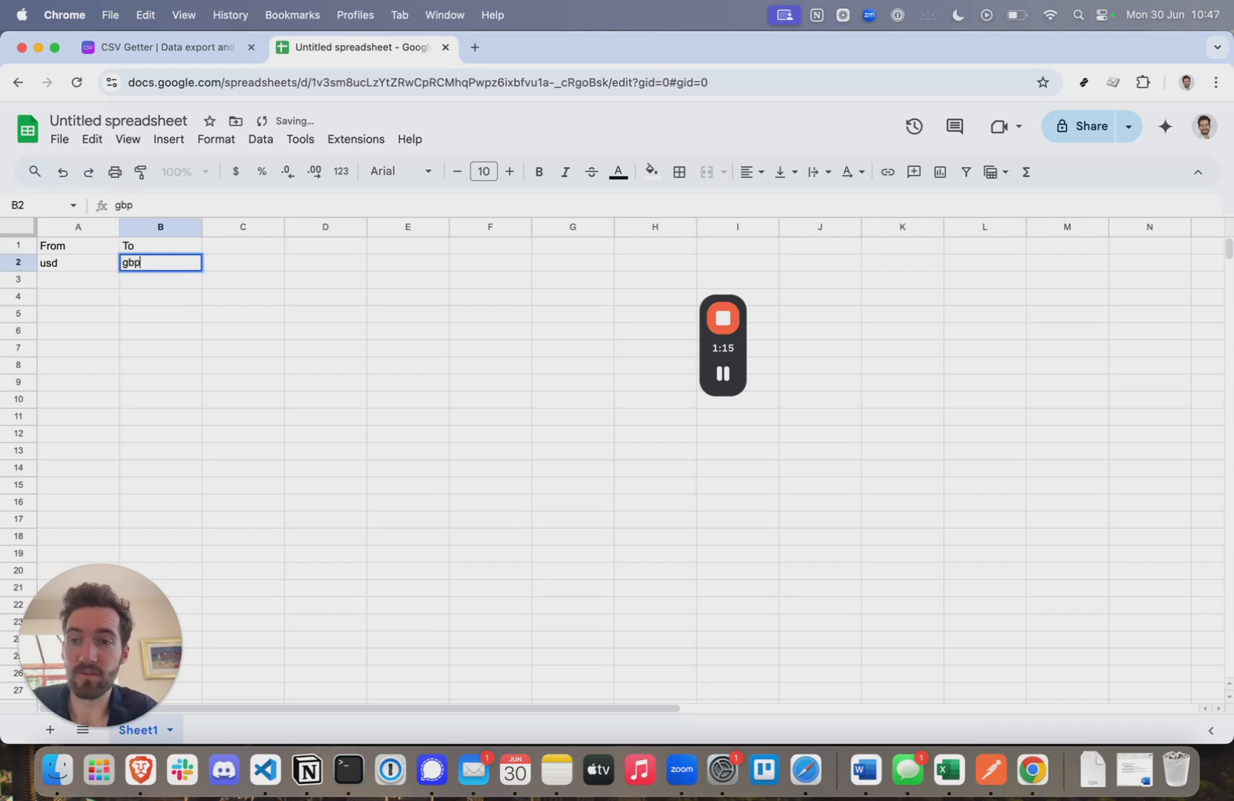
- Add headers USD_value and value in C1:D1, and 1 in C2
left_click(234, 247)
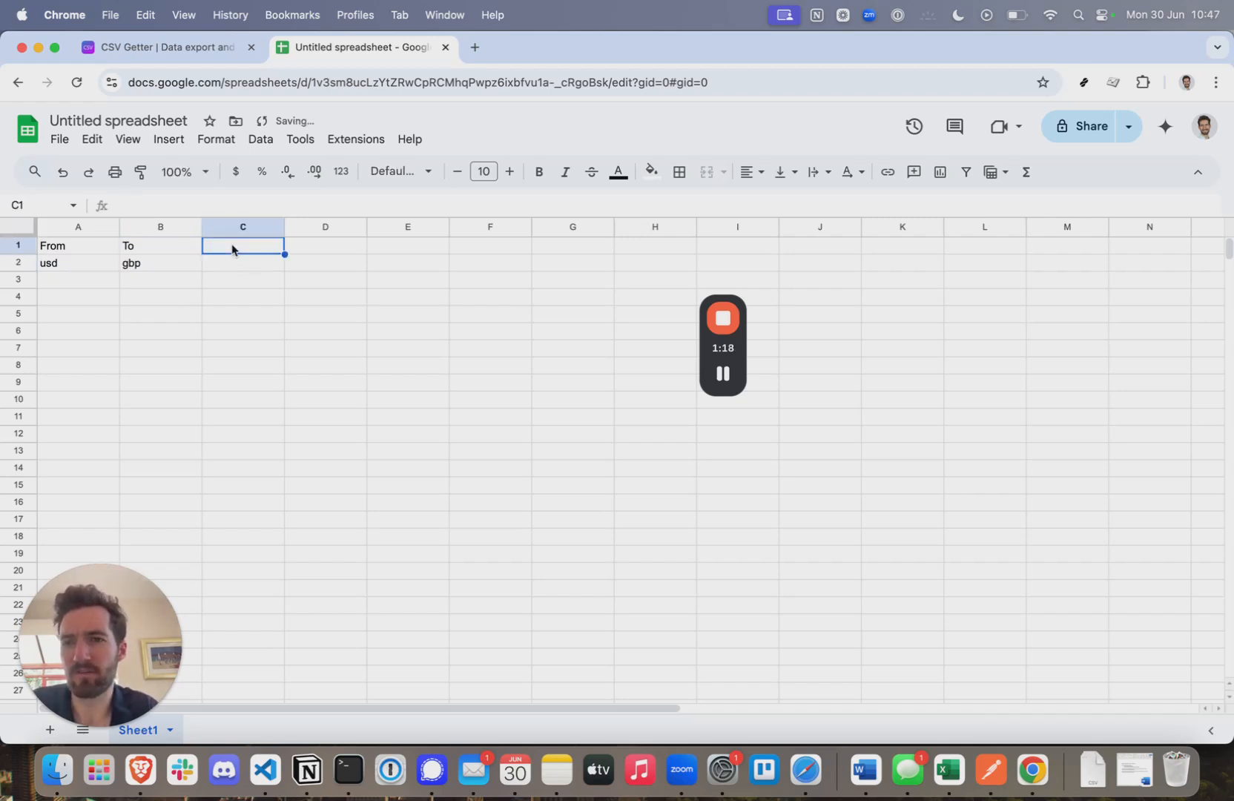
type("U")
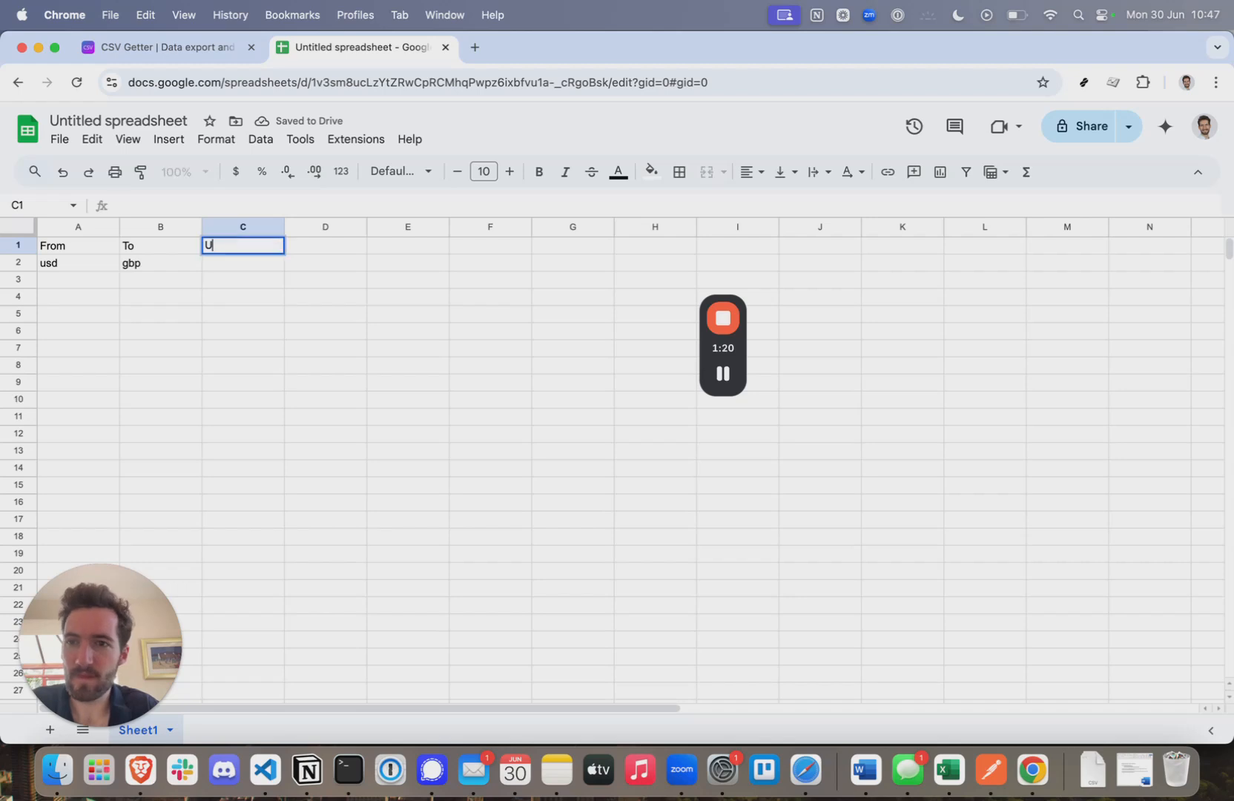
type("SD_value")
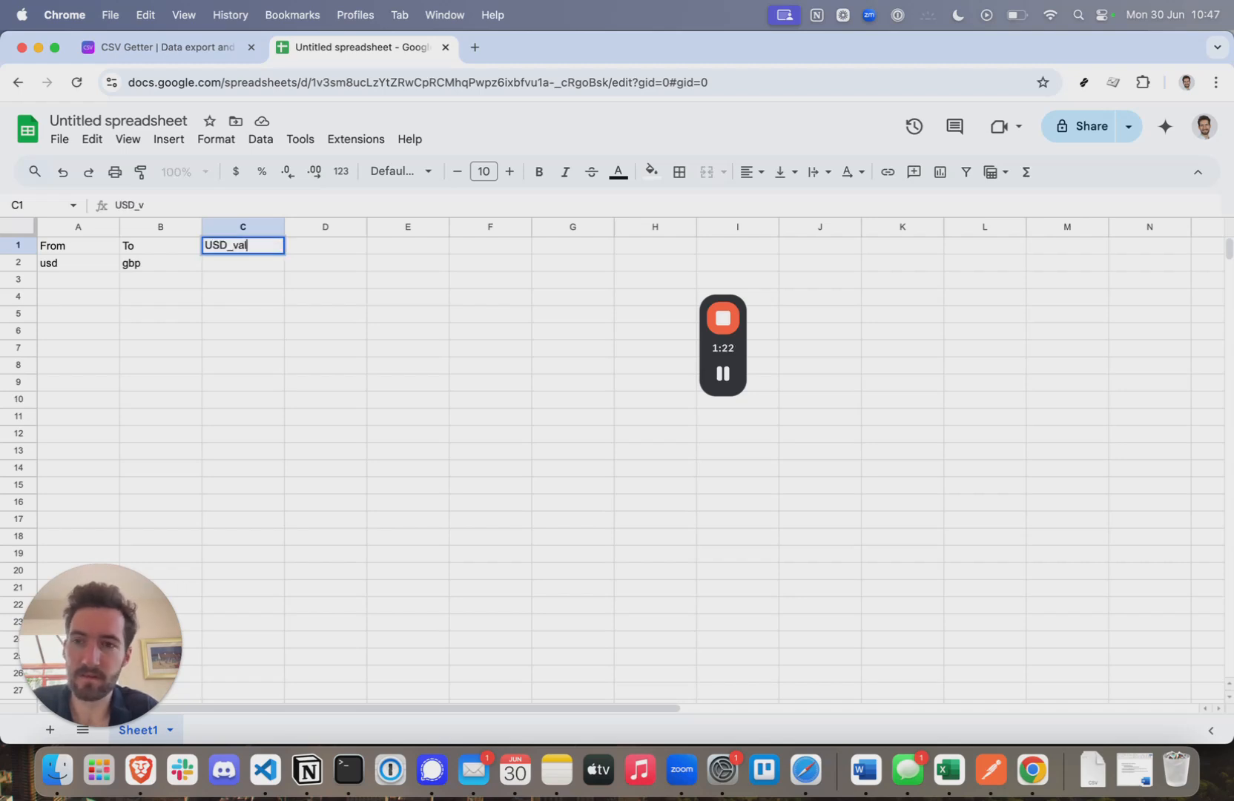
left_click(316, 249)
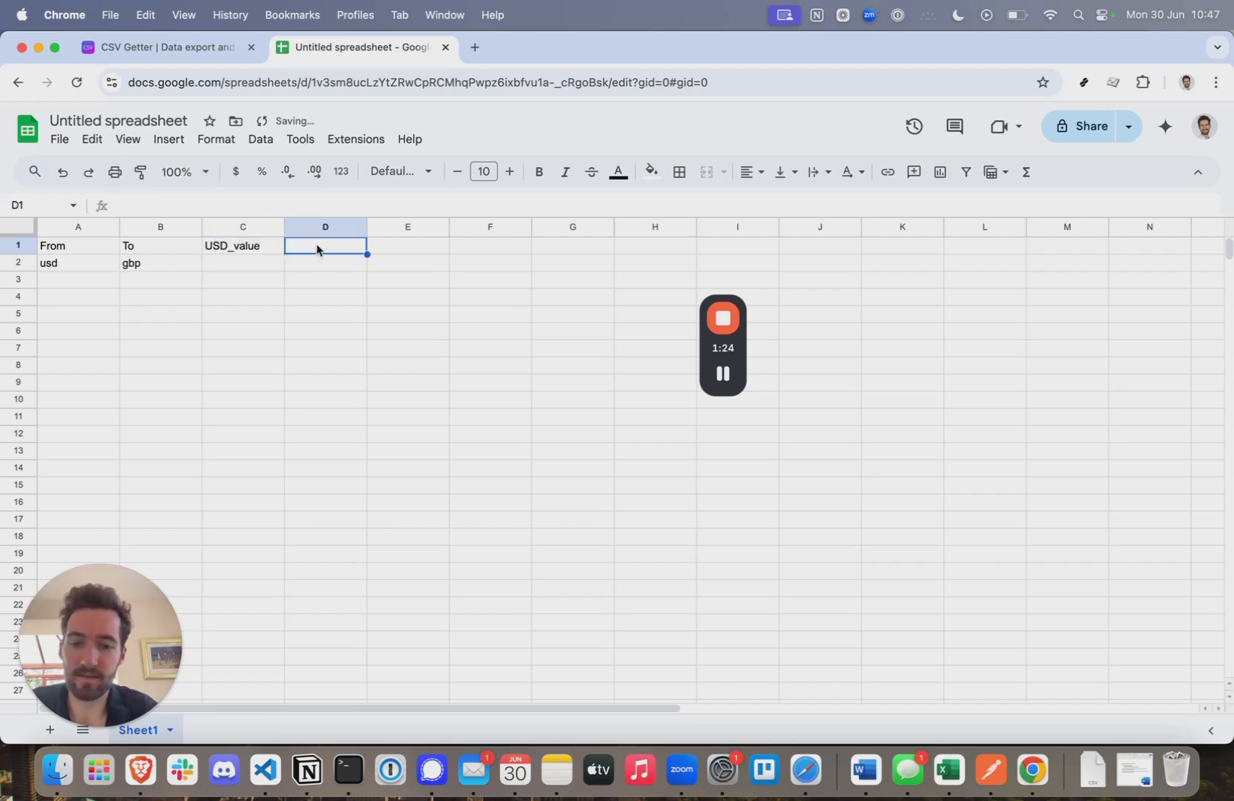
type("value")
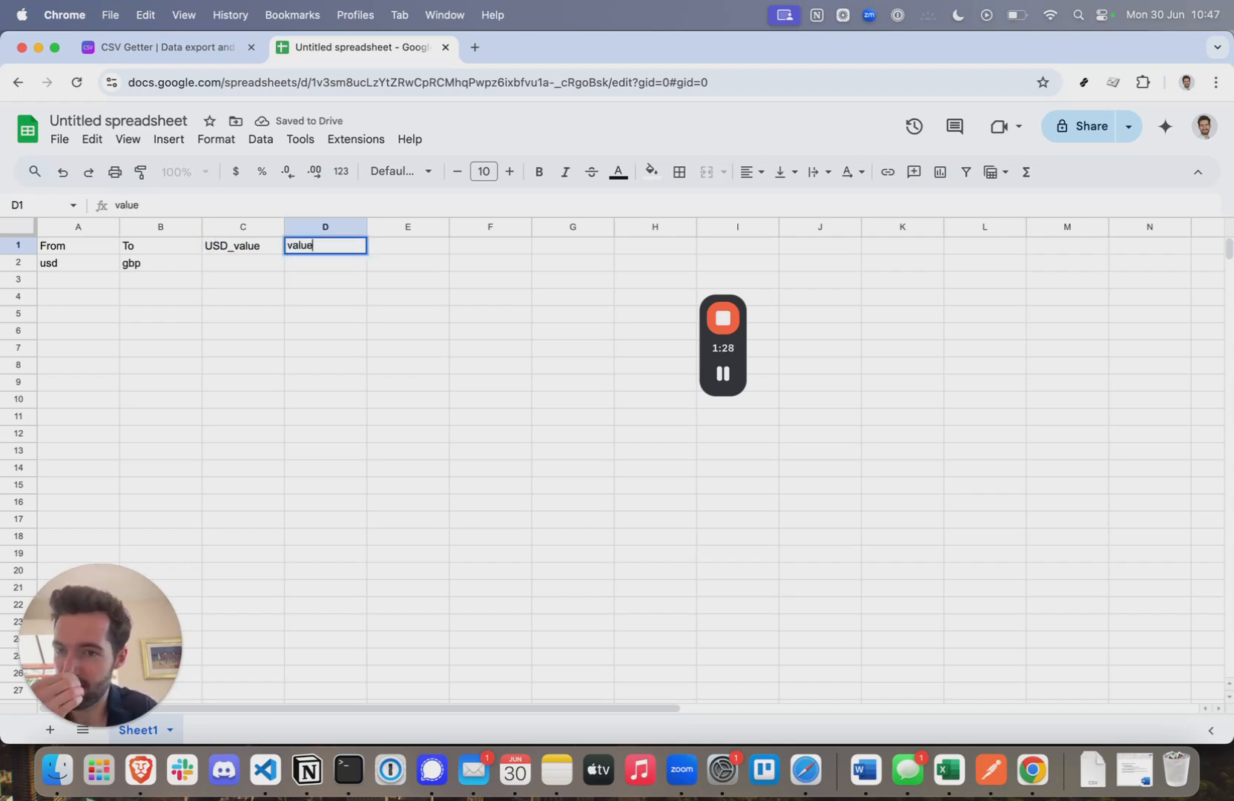
left_click(229, 270)
type("1")
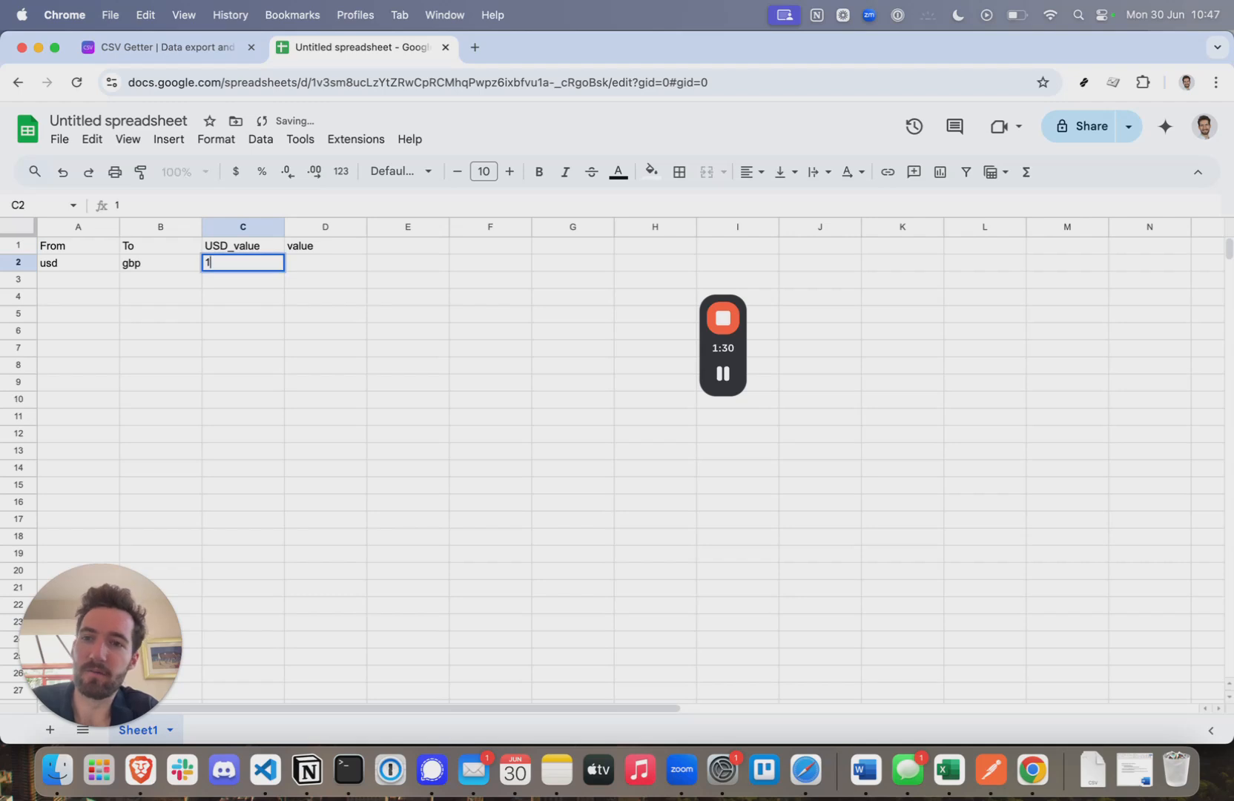
left_click(324, 264)
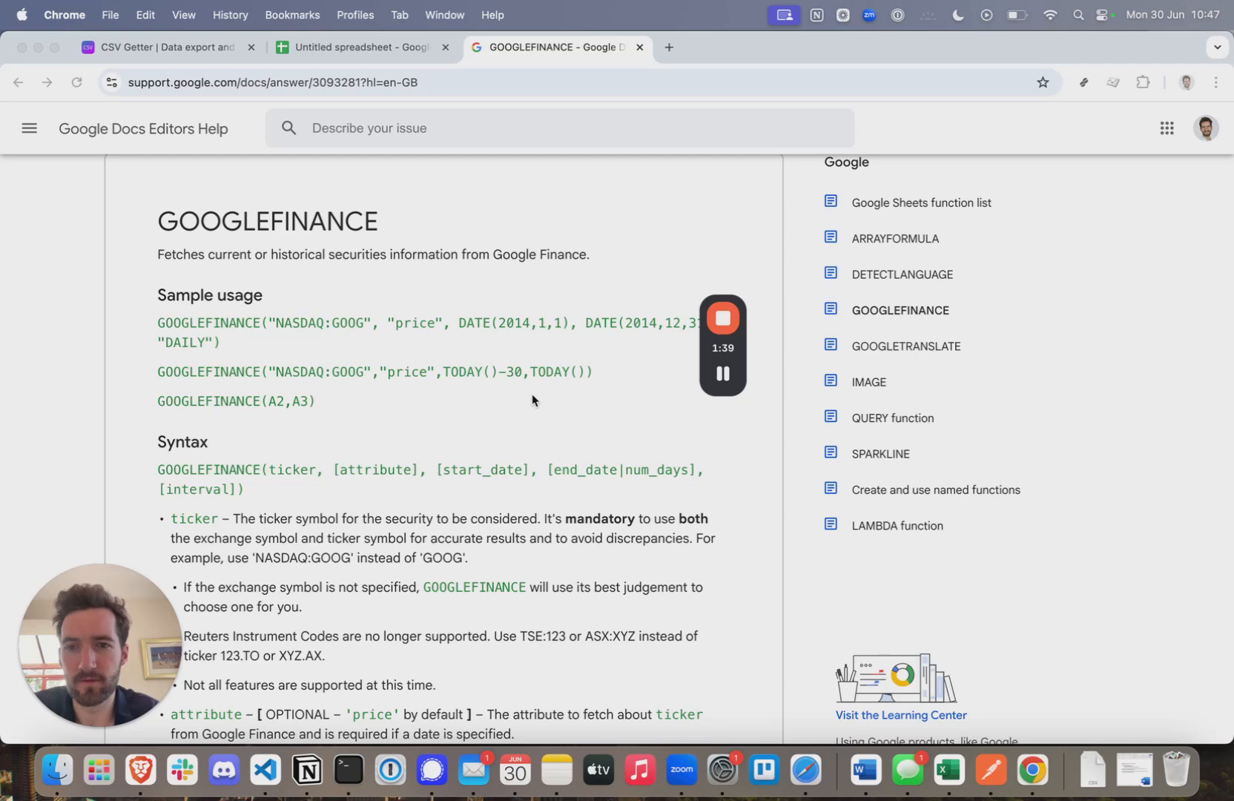
- Select NASDAQ:GOOG in the GOOGLEFINANCE sample and read through its Syntax and Notes
left_click(361, 324)
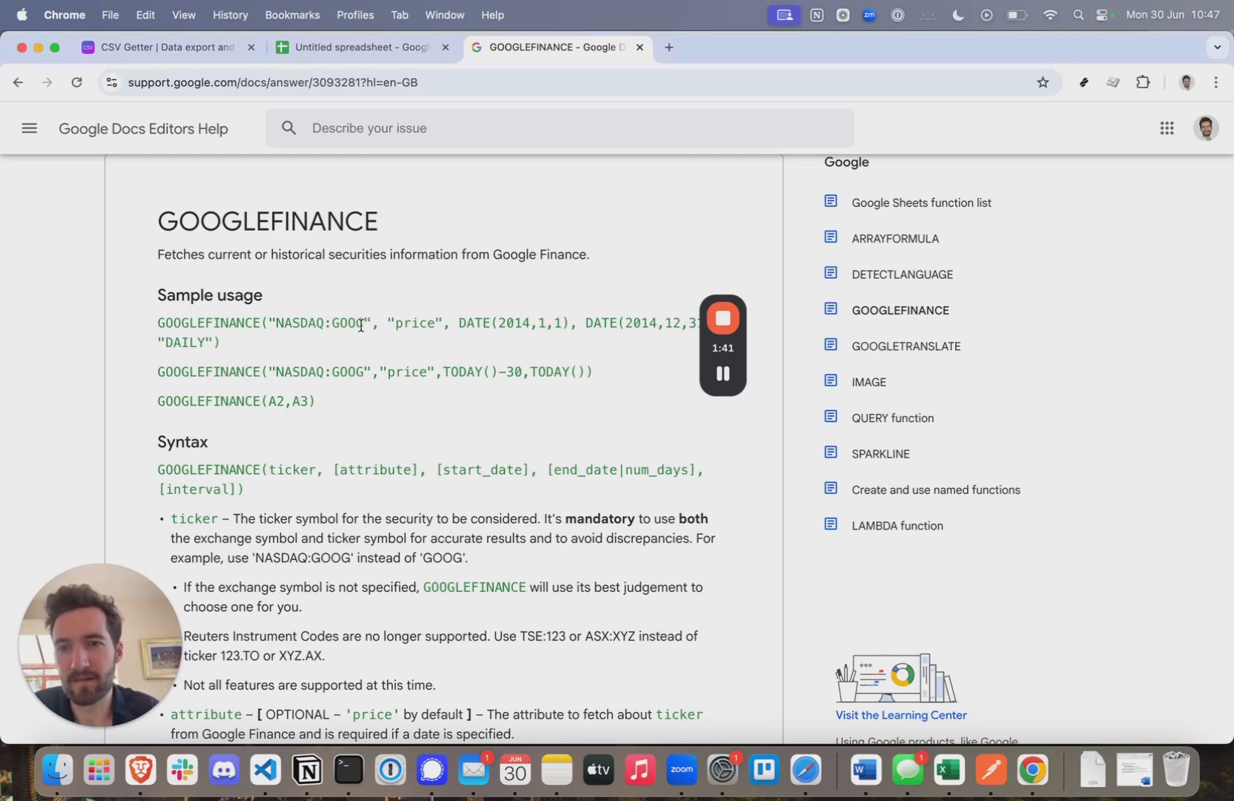
left_click_drag(363, 324, 275, 324)
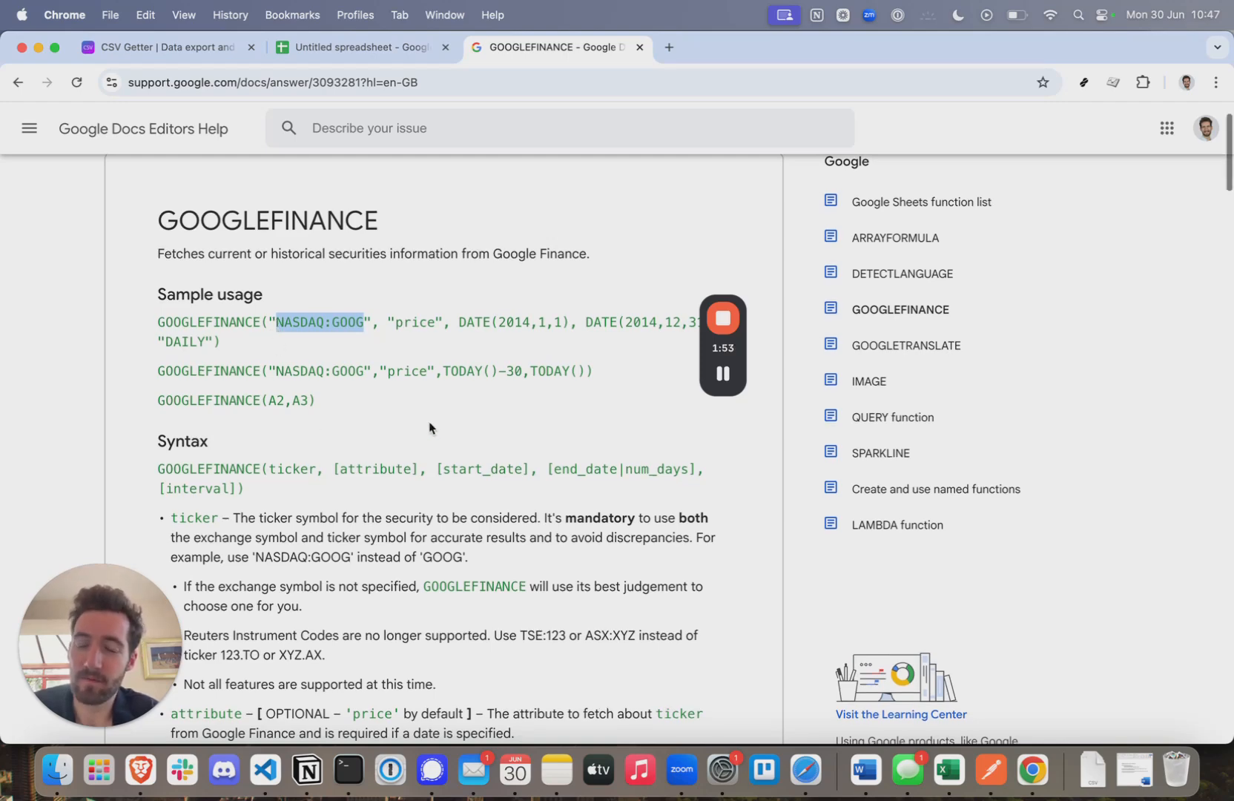
scroll(430, 427, "down", 3)
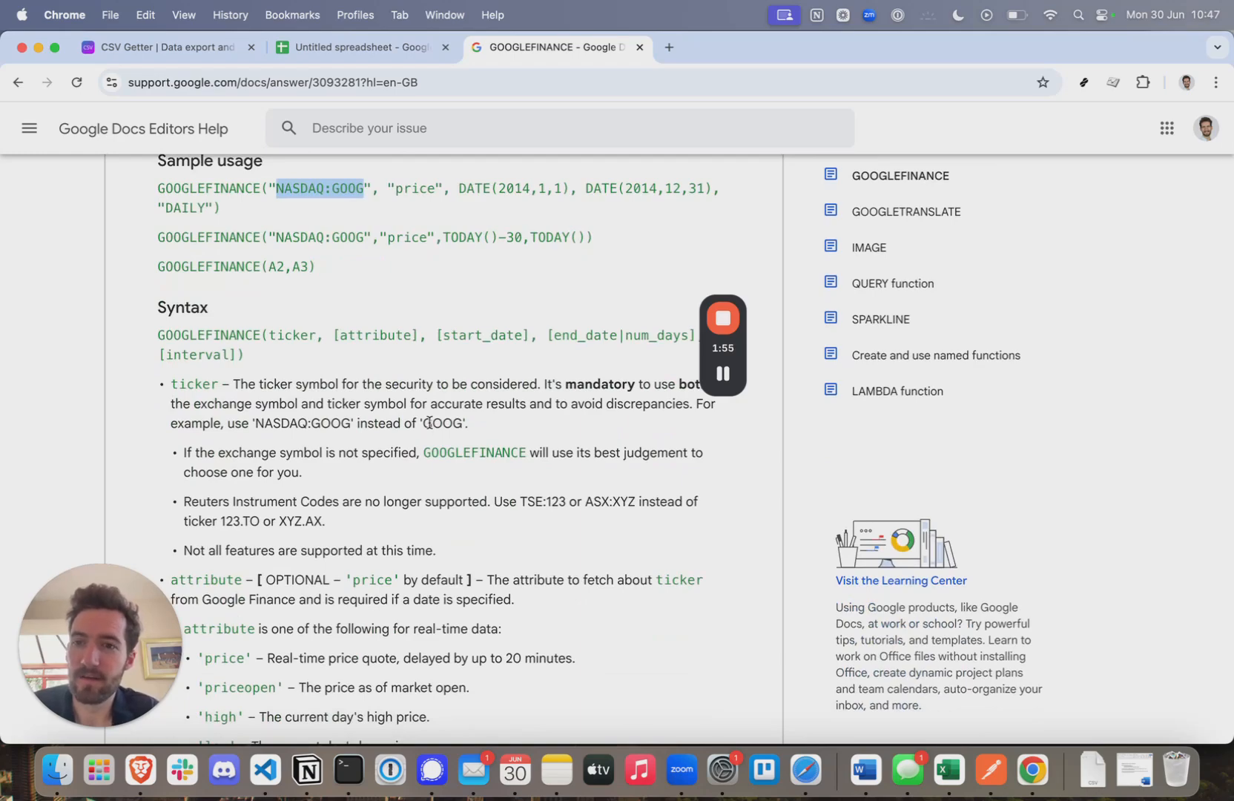
scroll(565, 549, "down", 15)
scroll(564, 549, "down", 20)
mouse_move(724, 389)
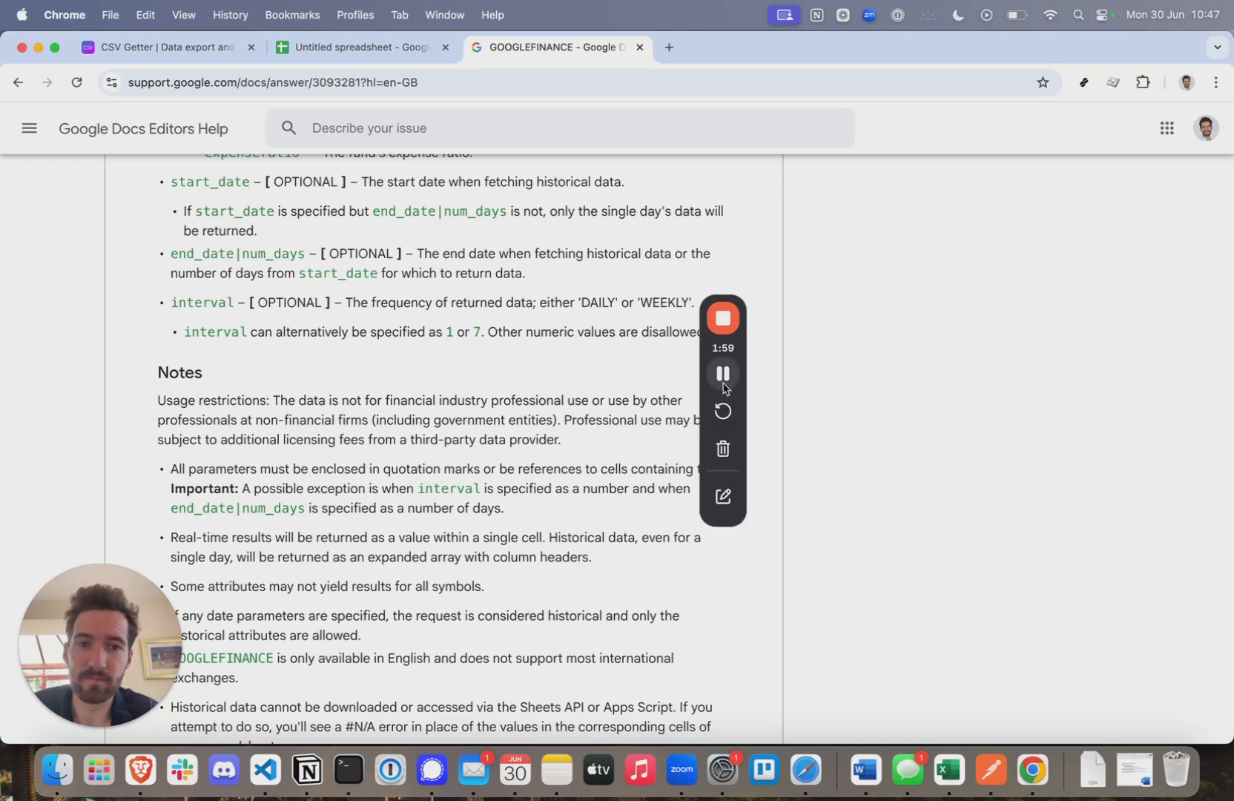
key("ctrl+shift+Tab")
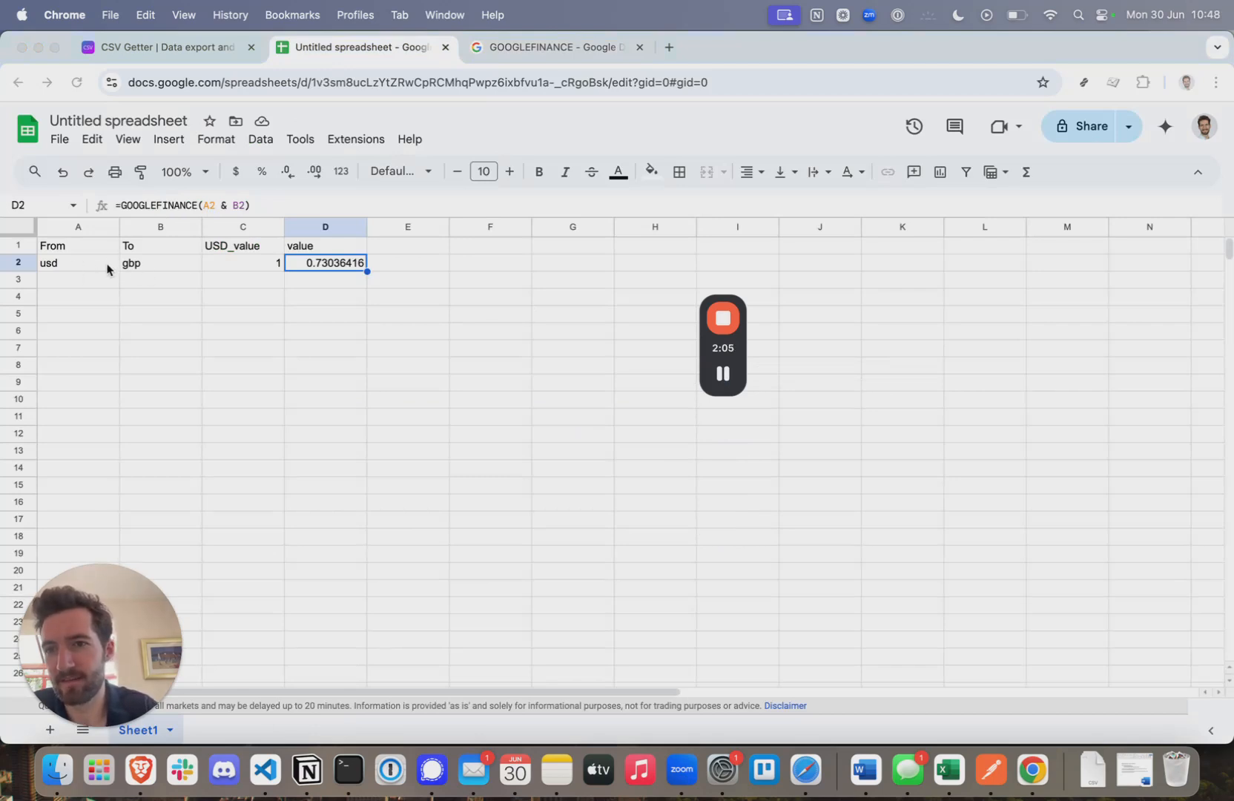
- Check D2's 0.73036416 rate with a test =GOOGLEFINANCE("USDGBP") in E2, then clear E2
left_click(407, 264)
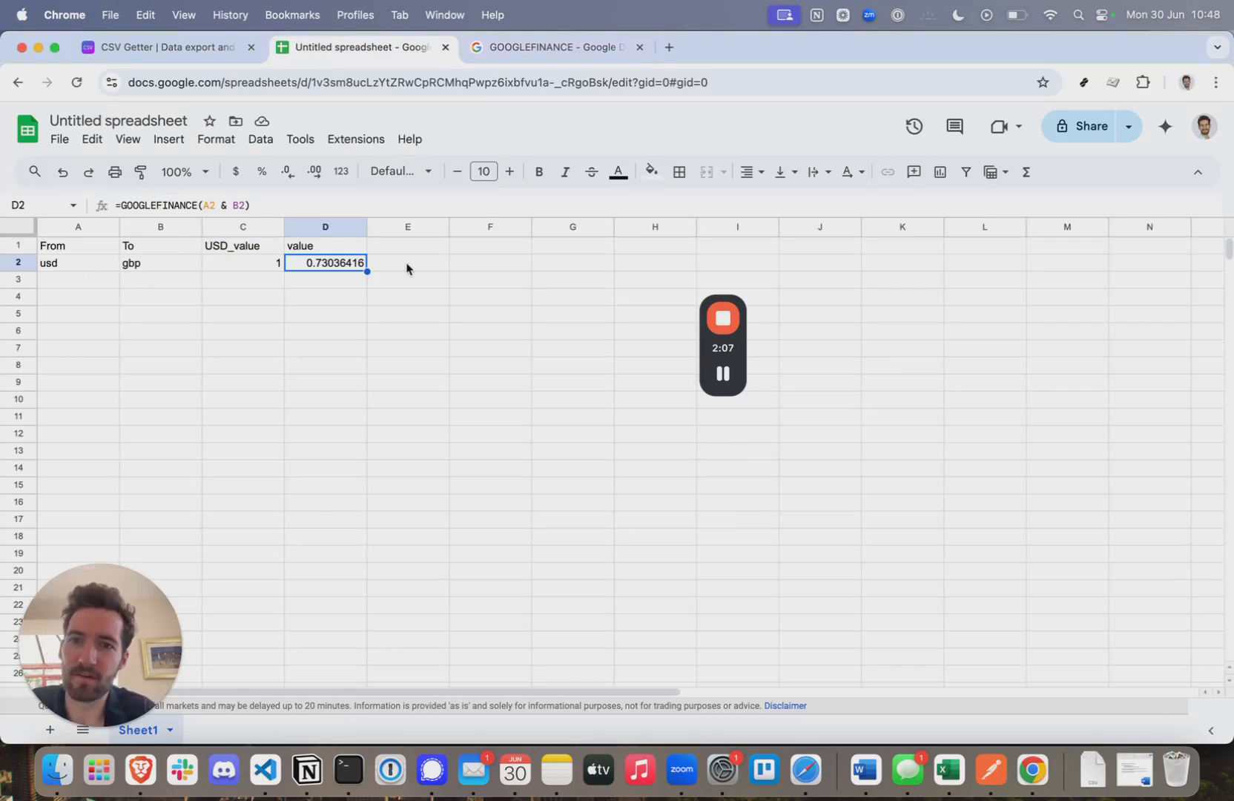
left_click(407, 267)
left_click(196, 206)
type("=GOOGLE")
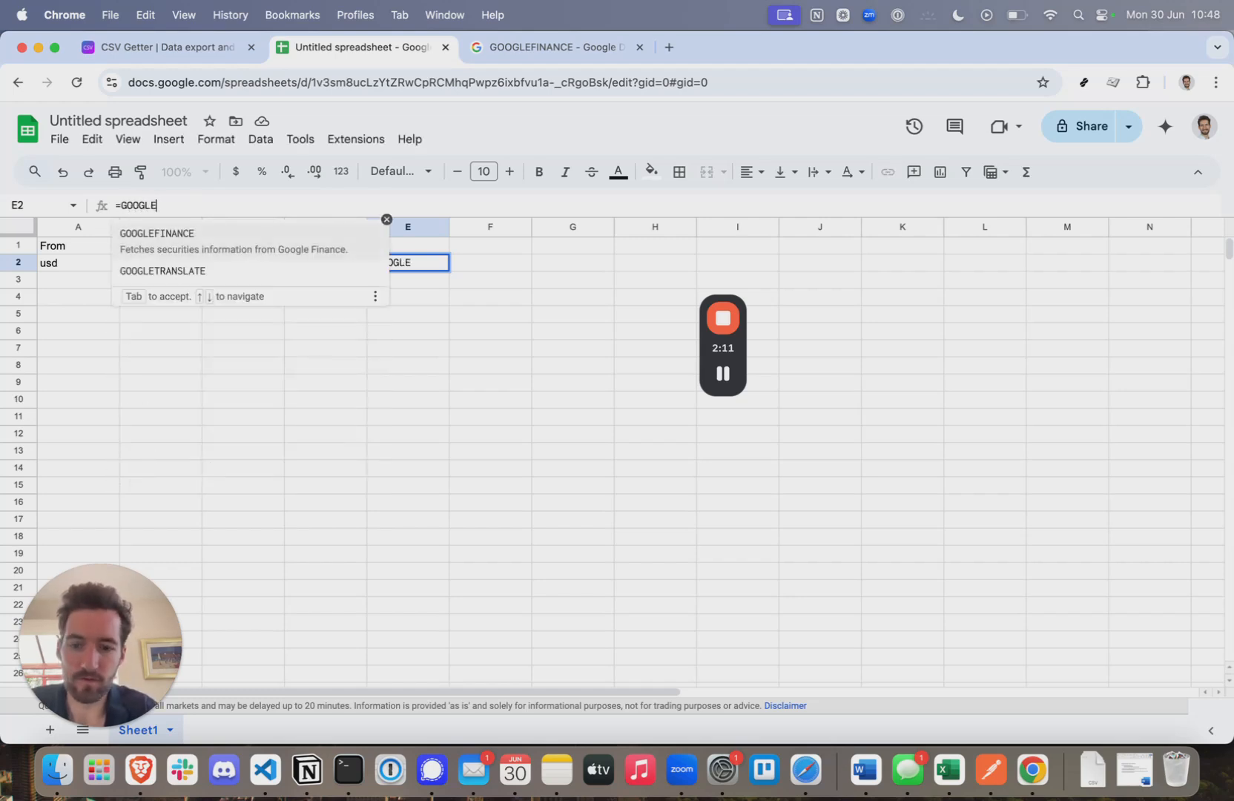
type("FINANCE(\"USDGBP)")
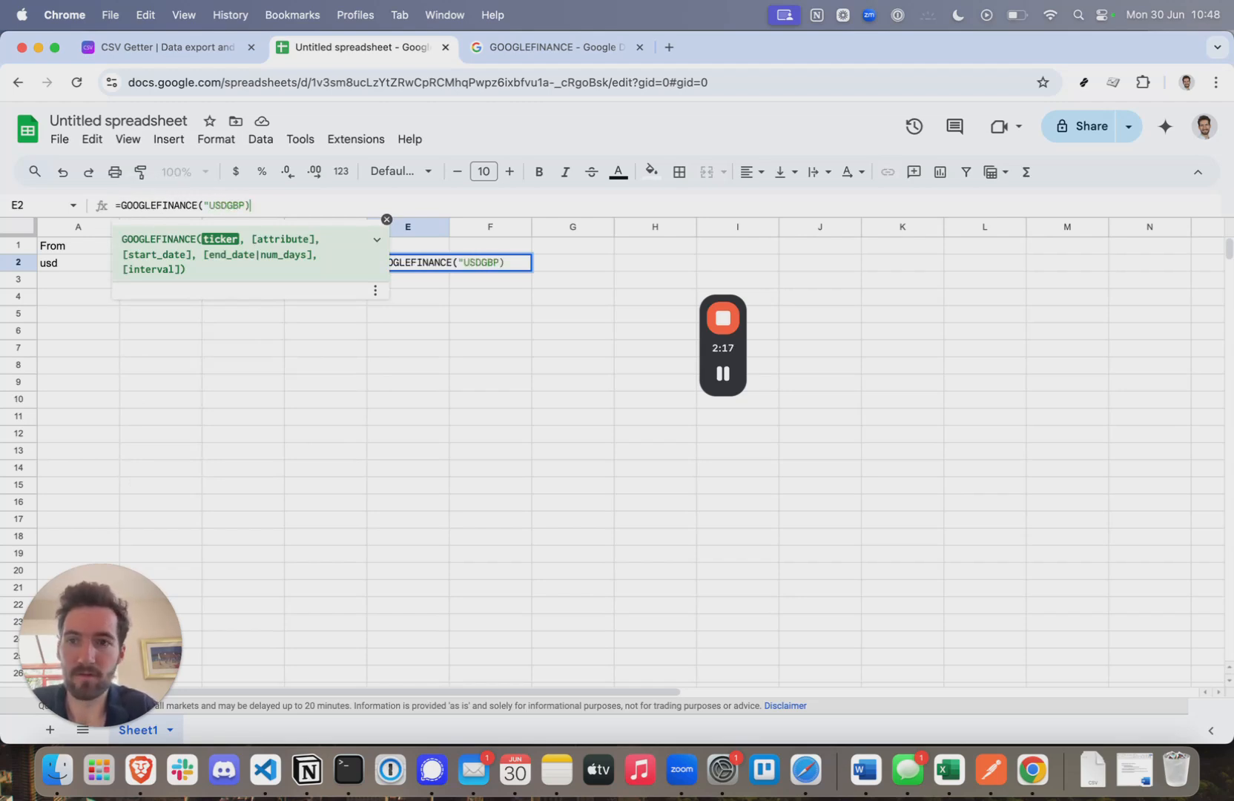
key("BackSpace")
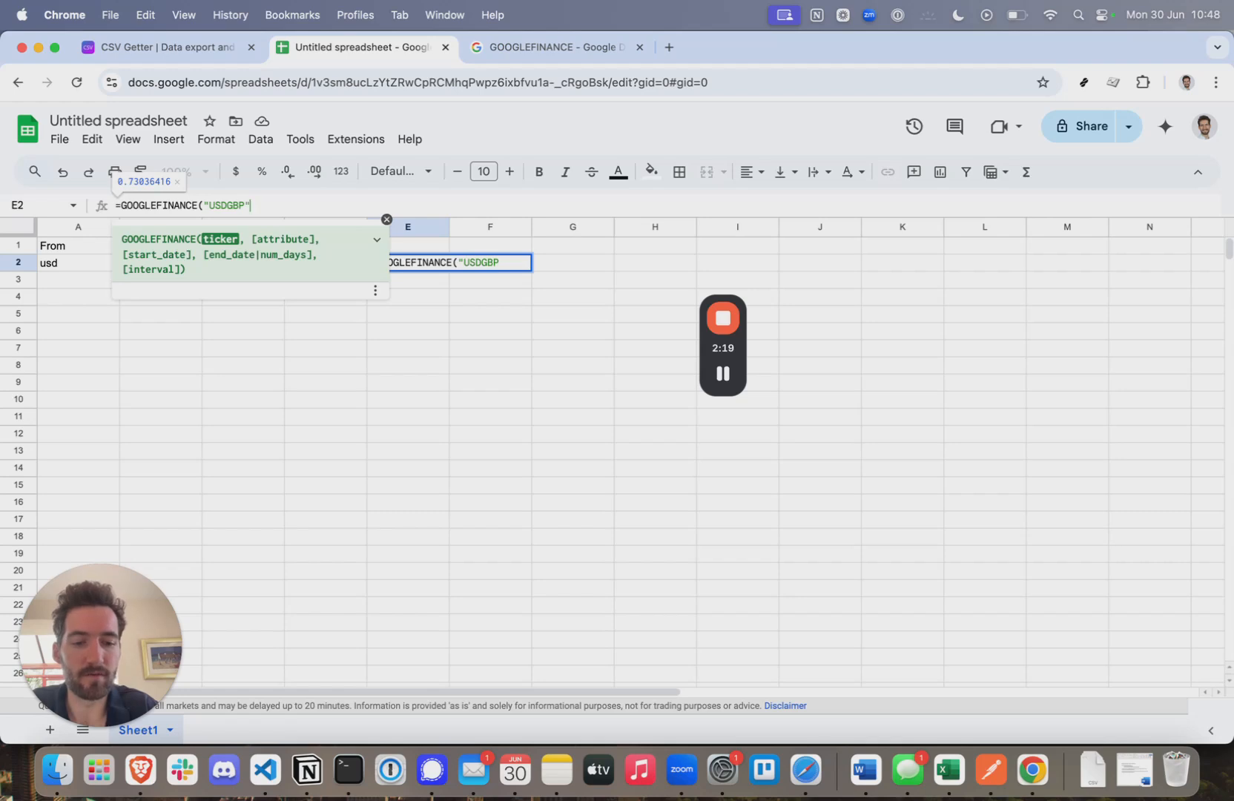
type("\")")
key("Return")
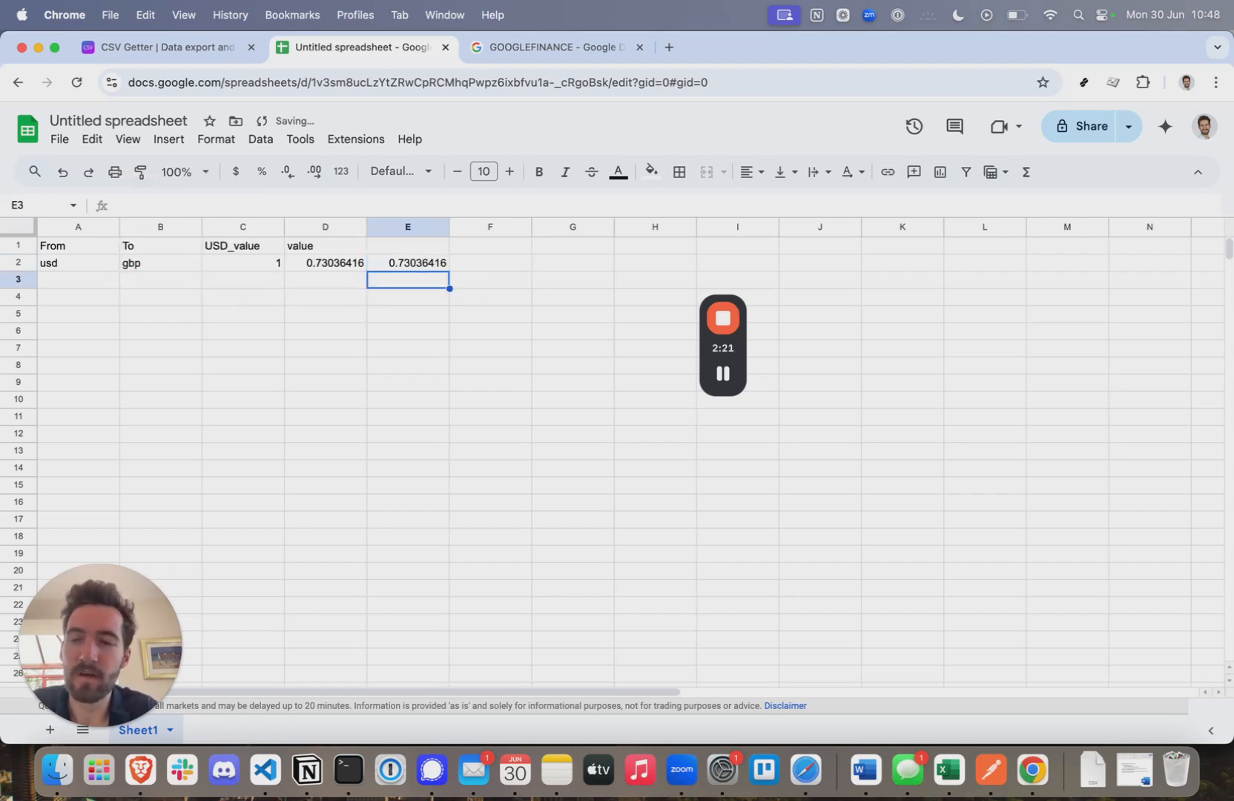
left_click(404, 266)
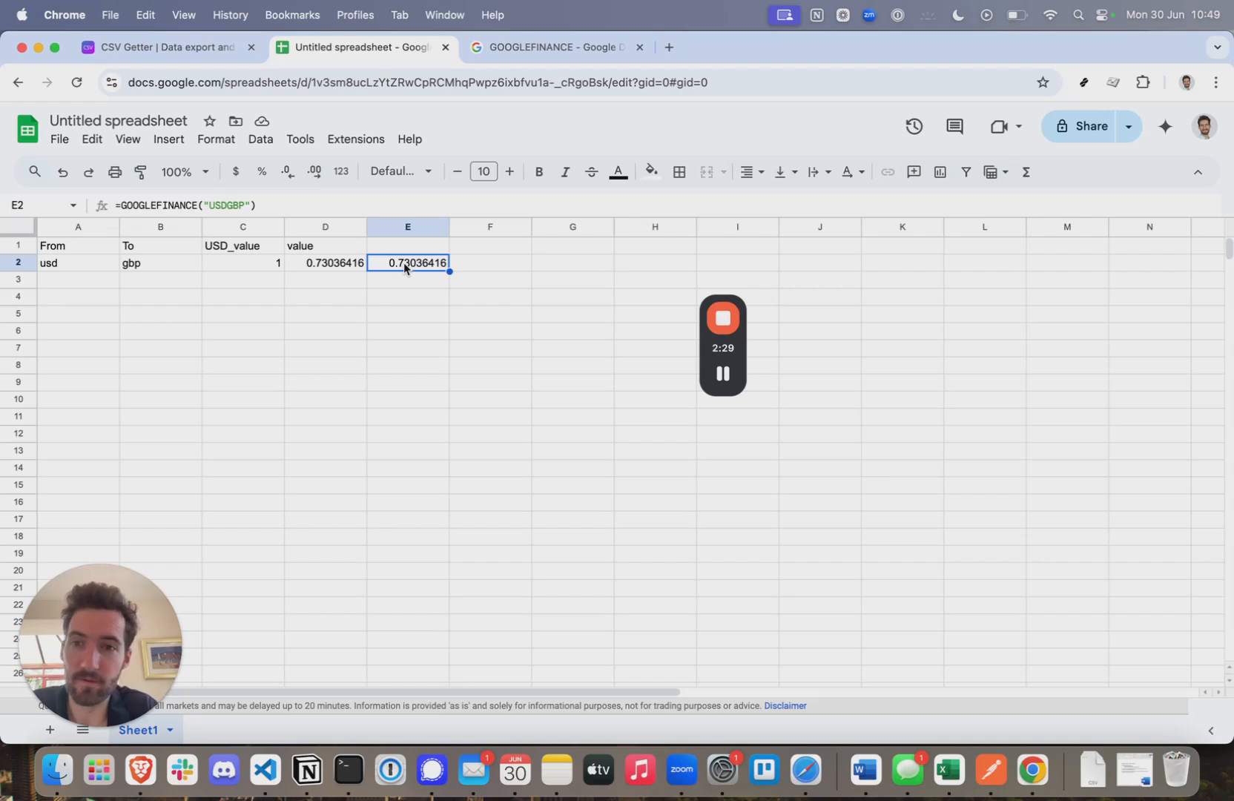
key("Delete")
left_click(349, 353)
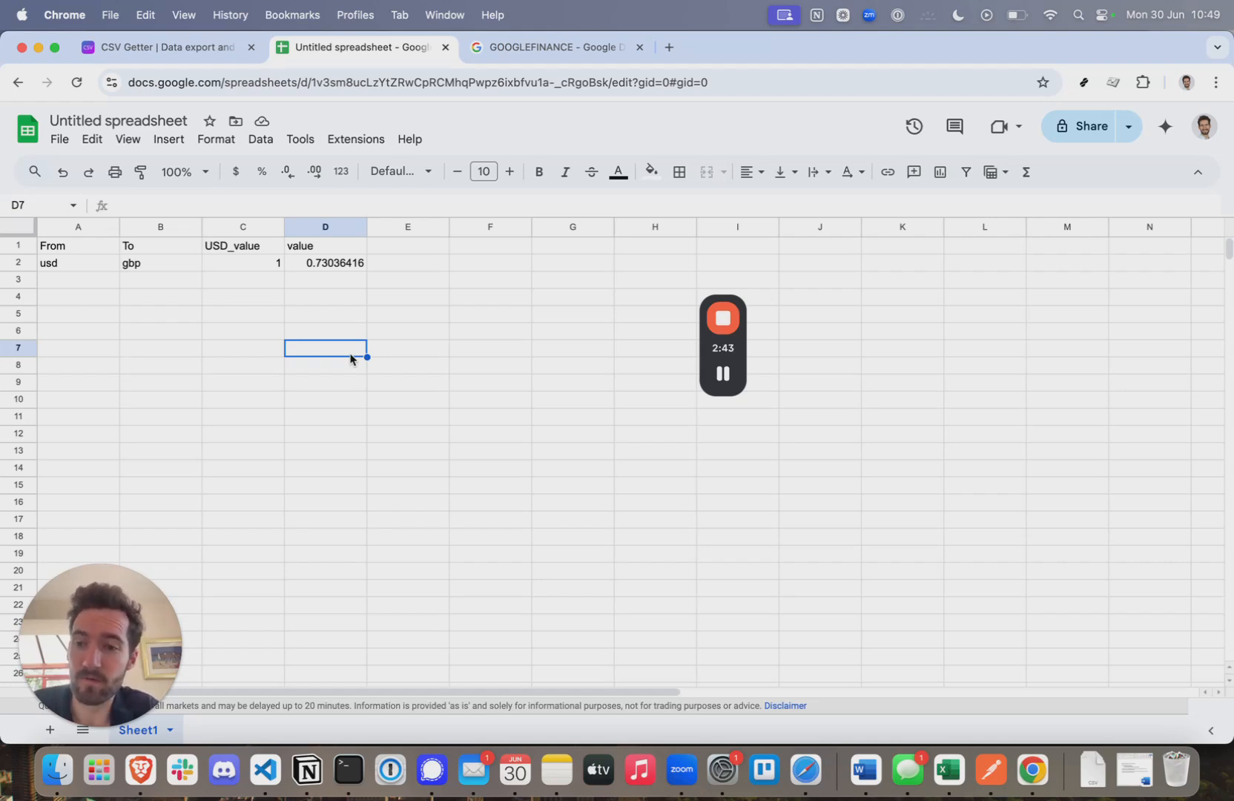
- Review row 2's cells and the GOOGLEFINANCE formula in D2
left_click(190, 338)
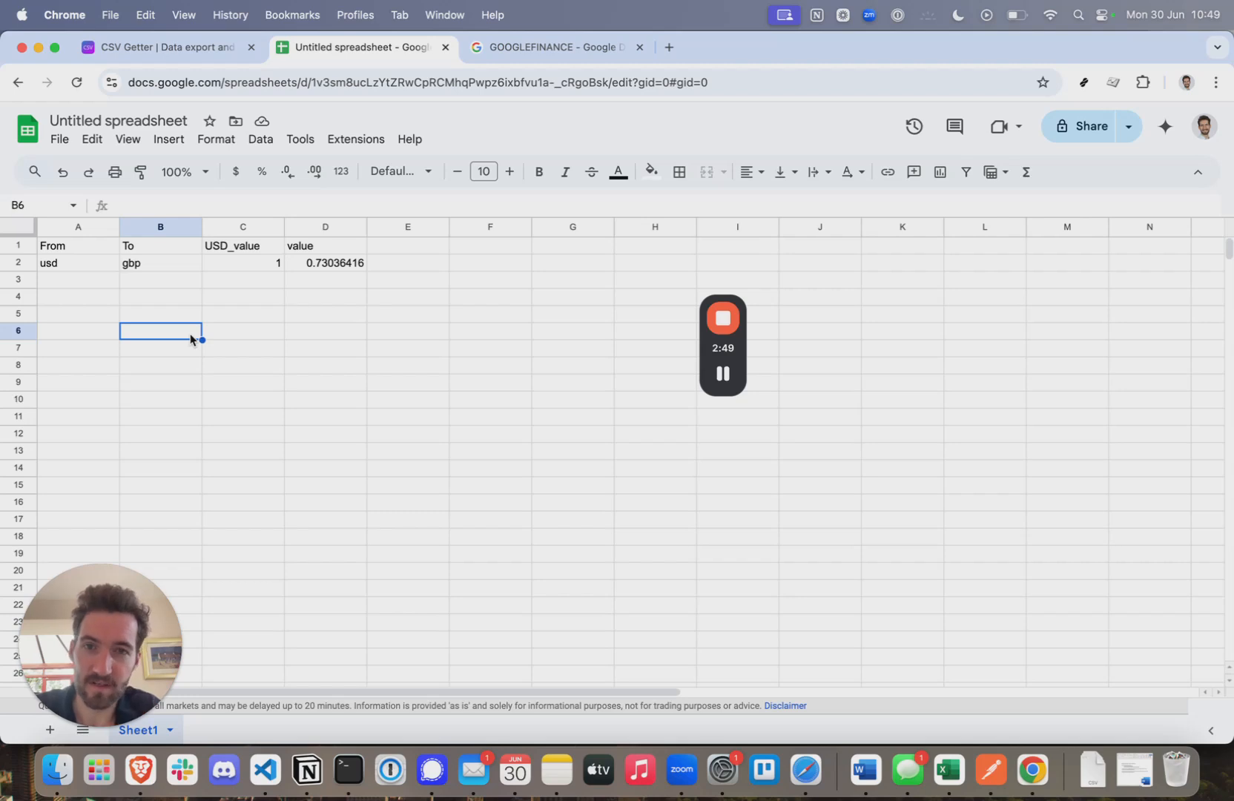
left_click(80, 297)
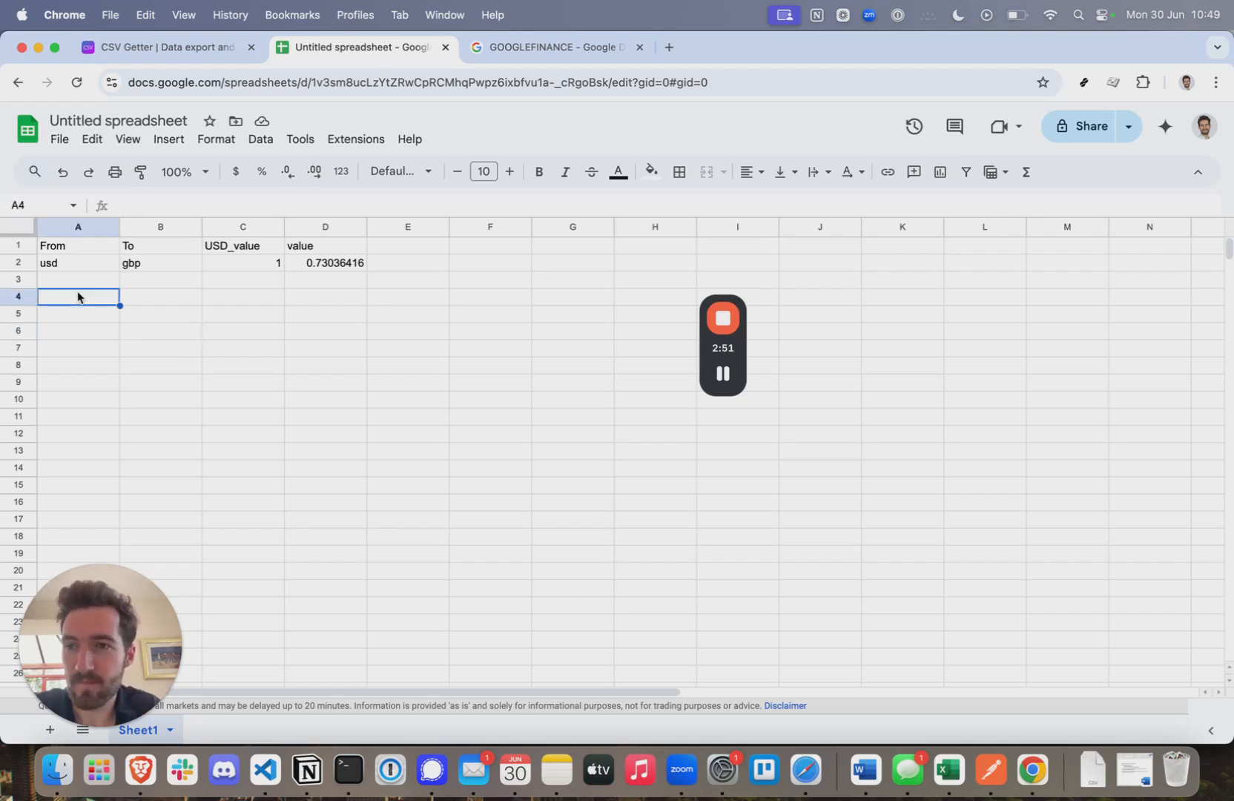
left_click(64, 264)
left_click(151, 267)
left_click(250, 265)
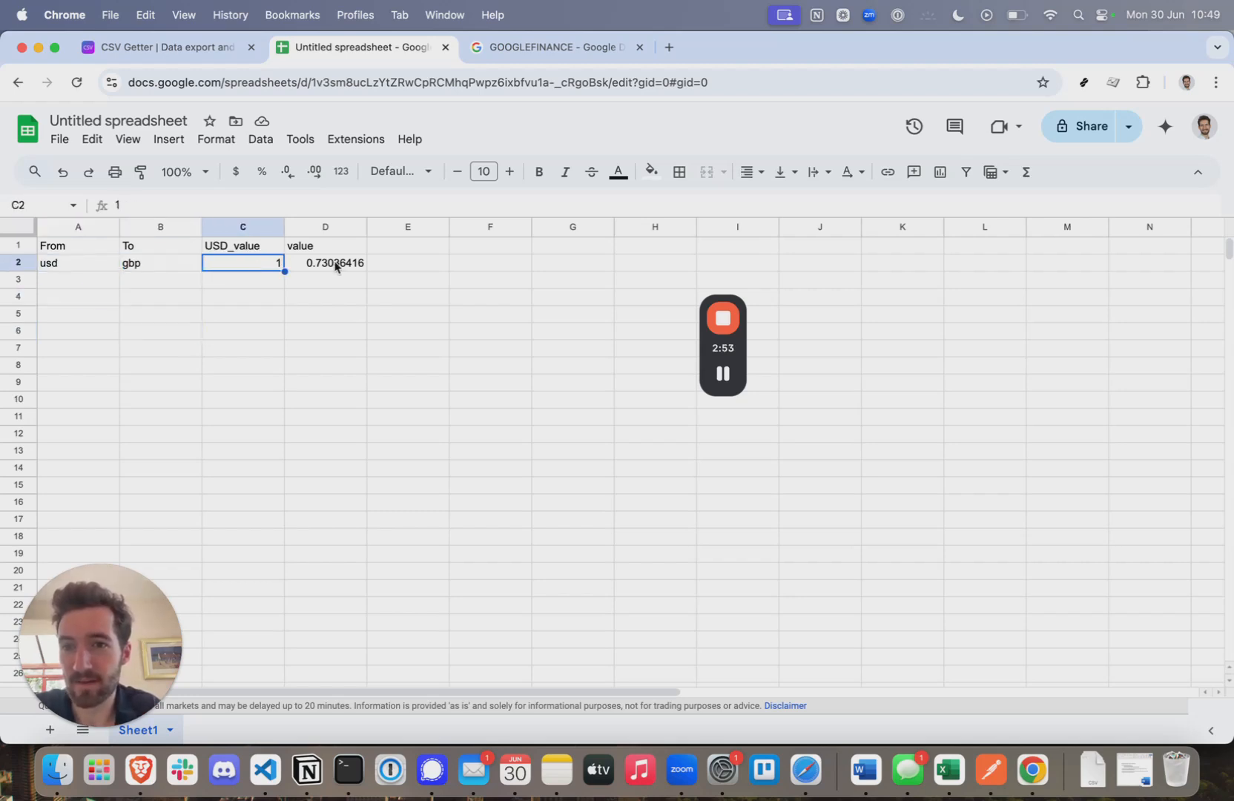
left_click(330, 263)
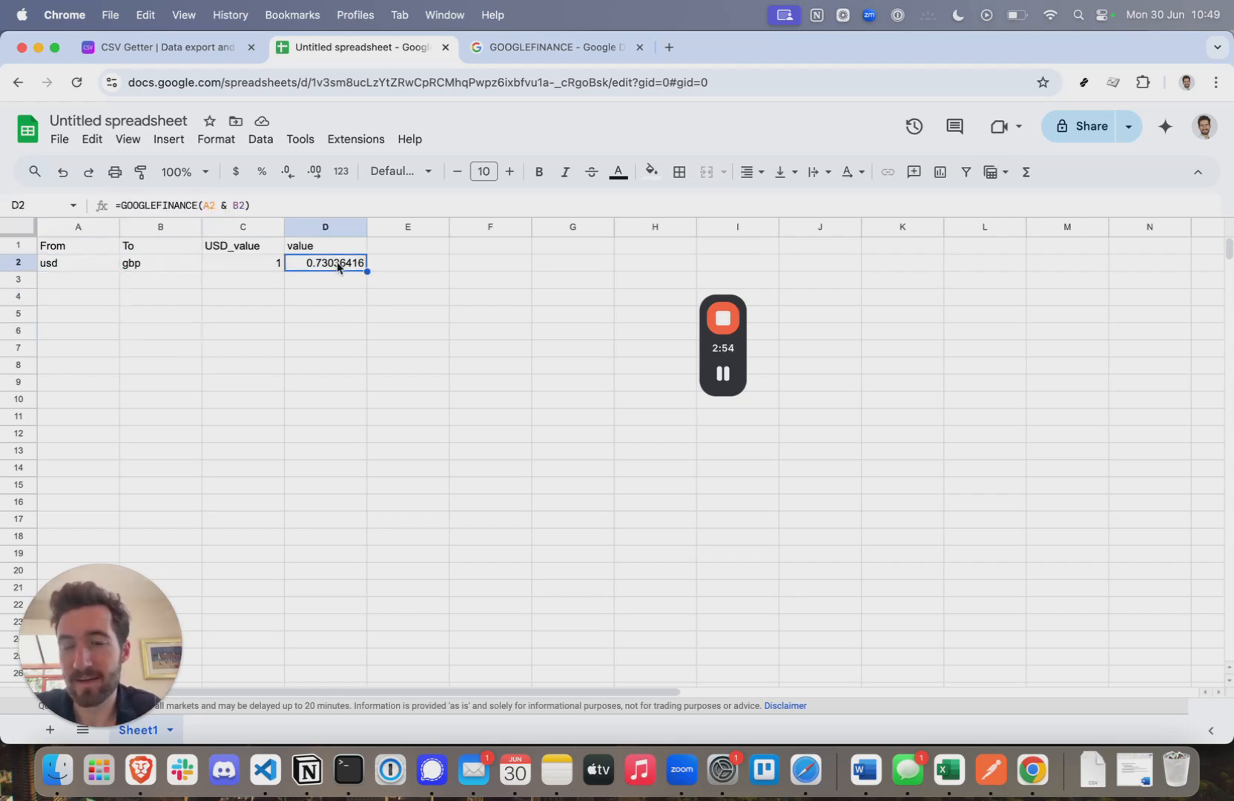
- Add a usd/eur row 3 with USD_value 1 and the rate formula filled into D3
left_click(70, 285)
type("usd")
left_click(158, 280)
type("eur")
left_click(258, 264)
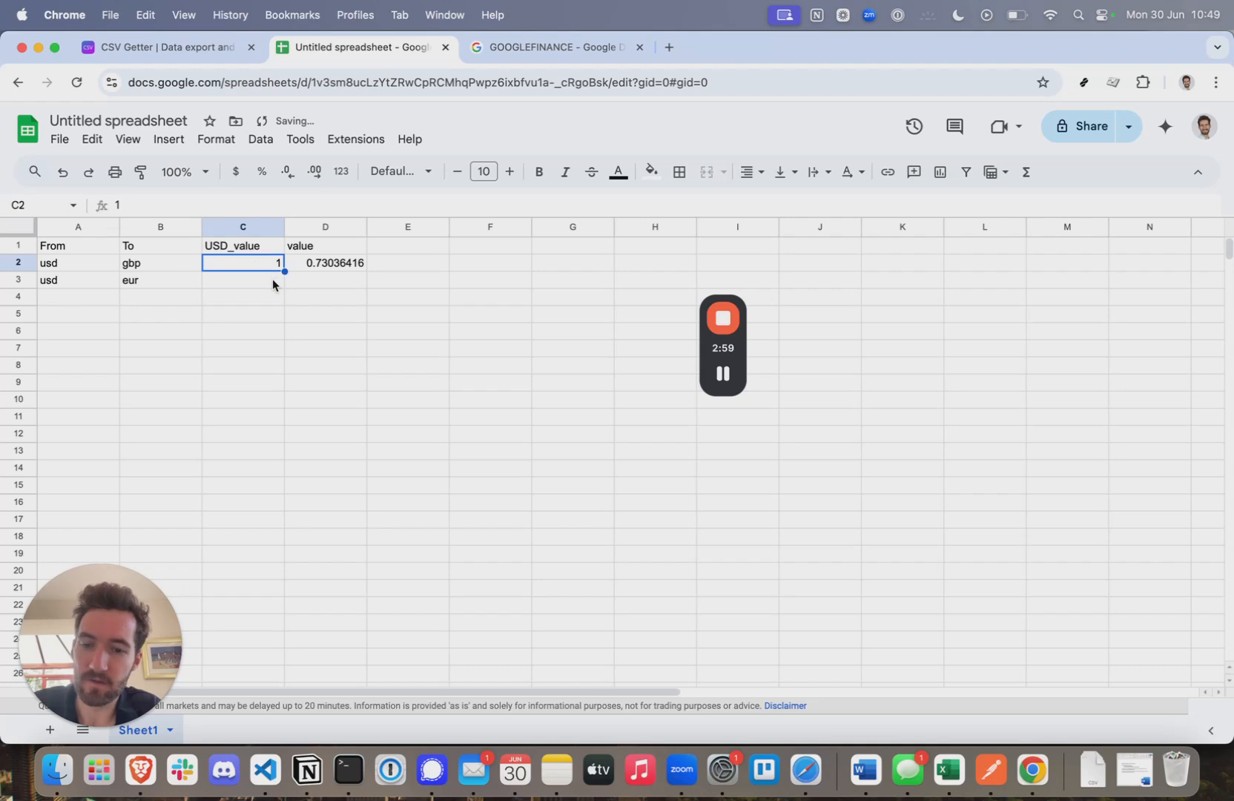
key("cmd+c")
left_click(247, 287)
key("cmd+v")
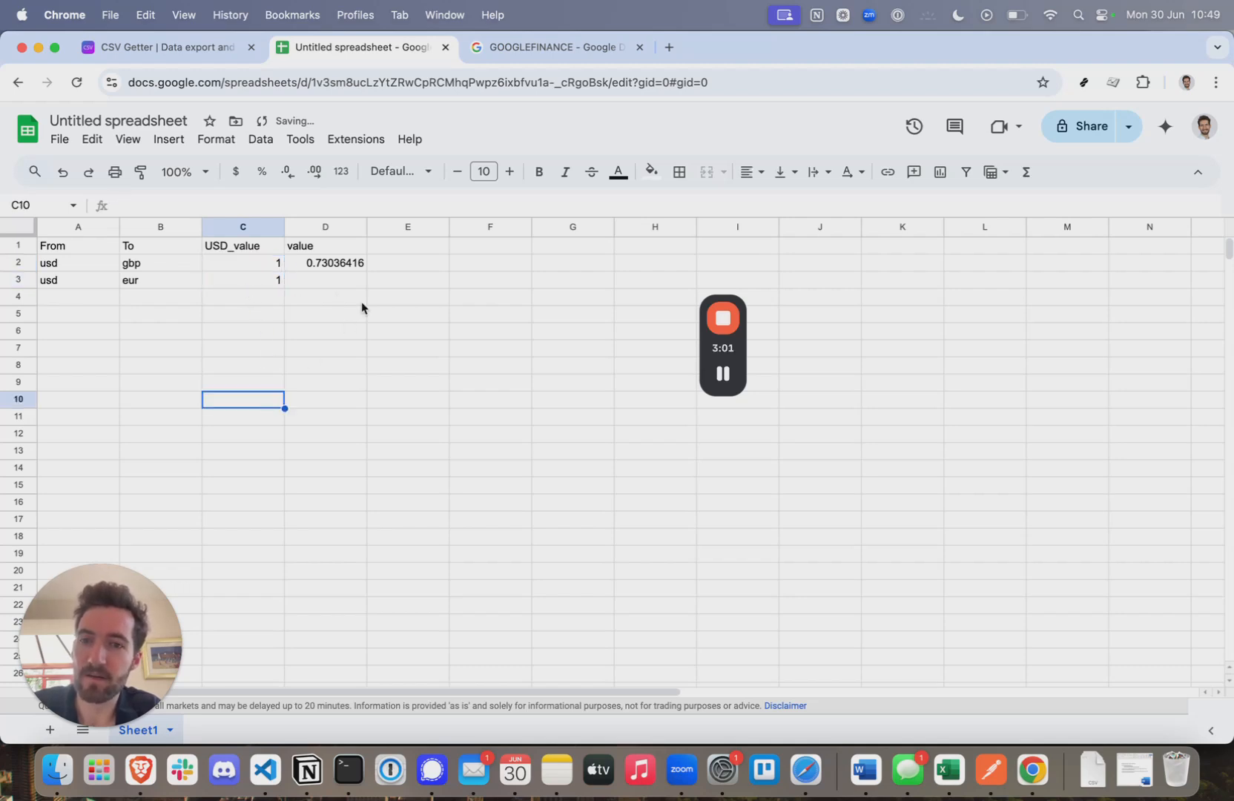
left_click(328, 267)
left_click_drag(366, 271, 366, 287)
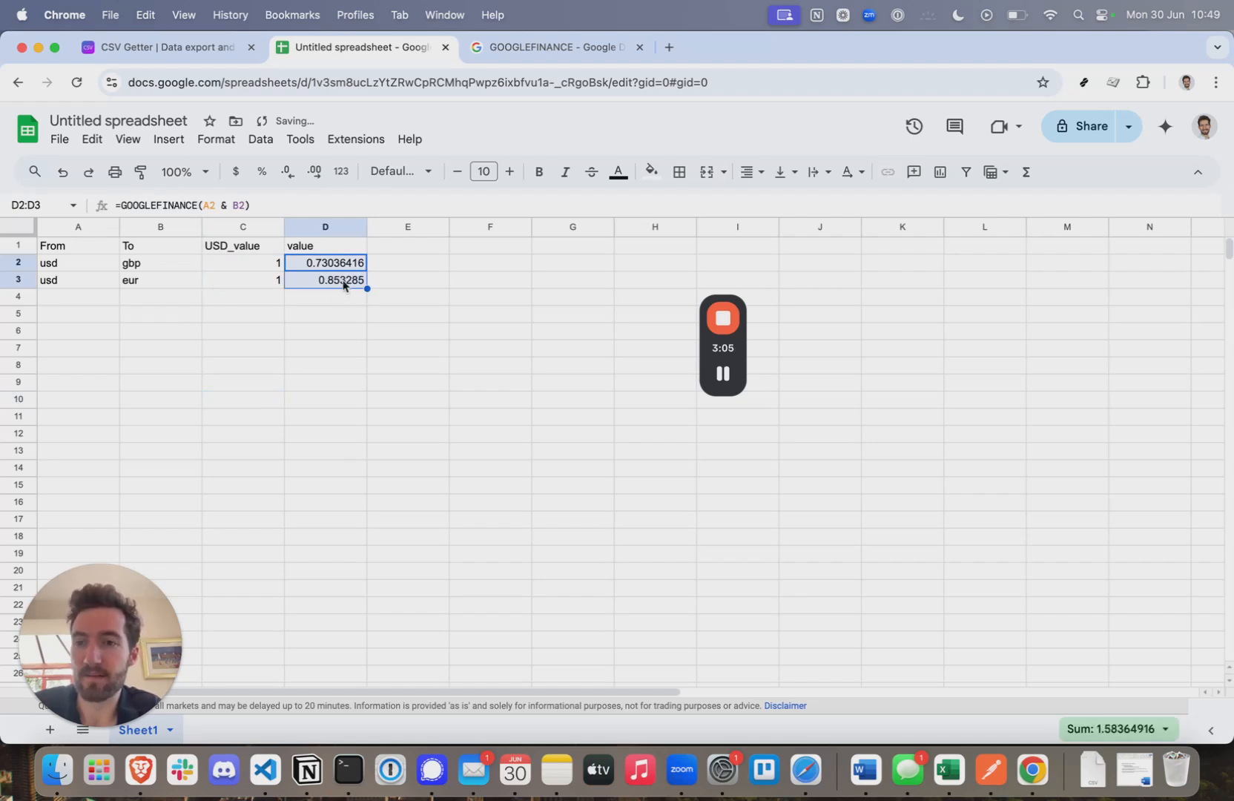
left_click(316, 375)
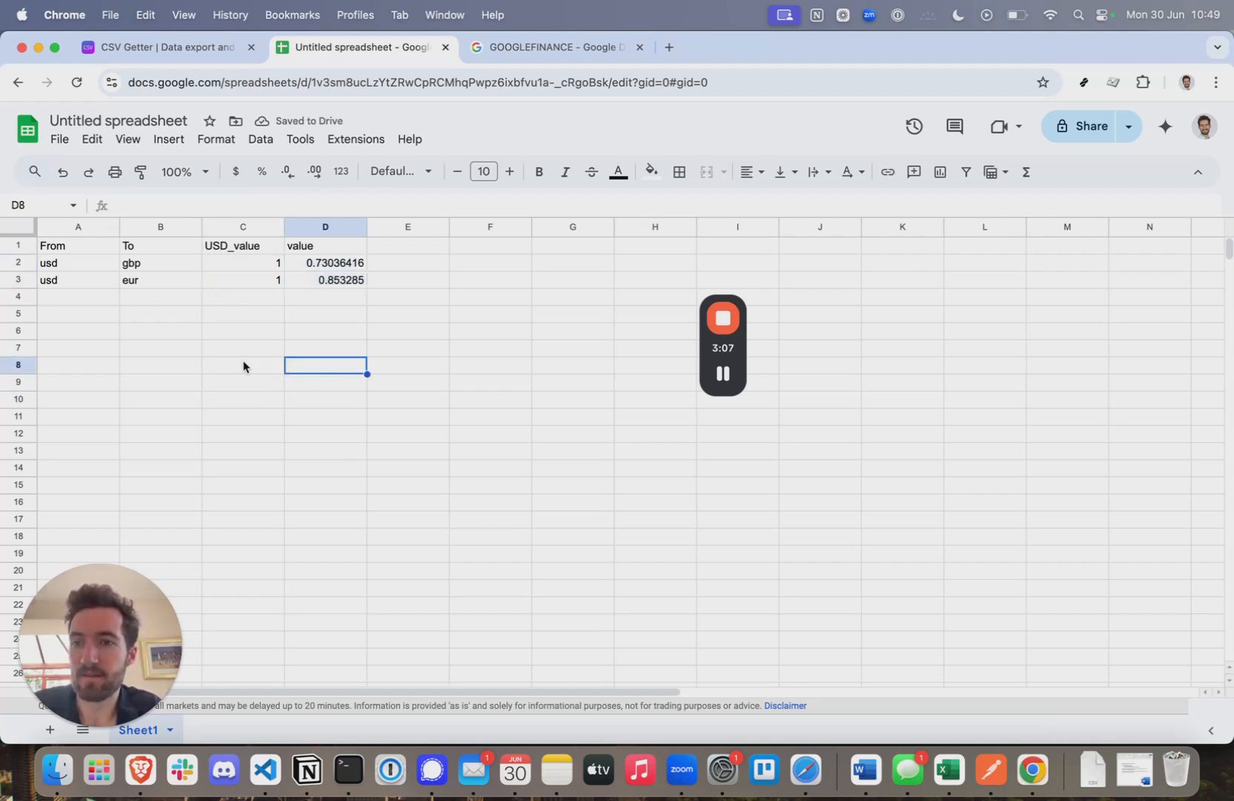
- Add a usd/aud row 4 with USD_value 1 and the rate formula filled into D4
left_click(64, 295)
type("usd")
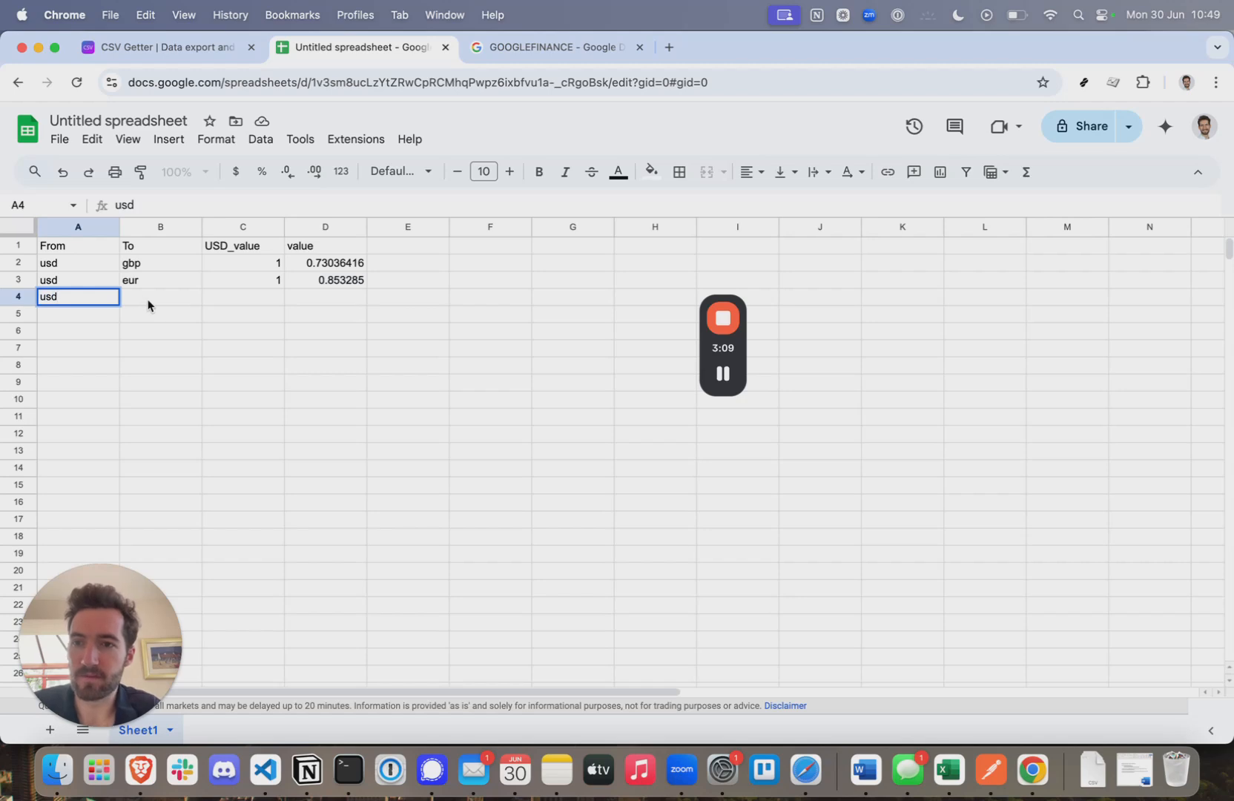
left_click(148, 305)
type("aud")
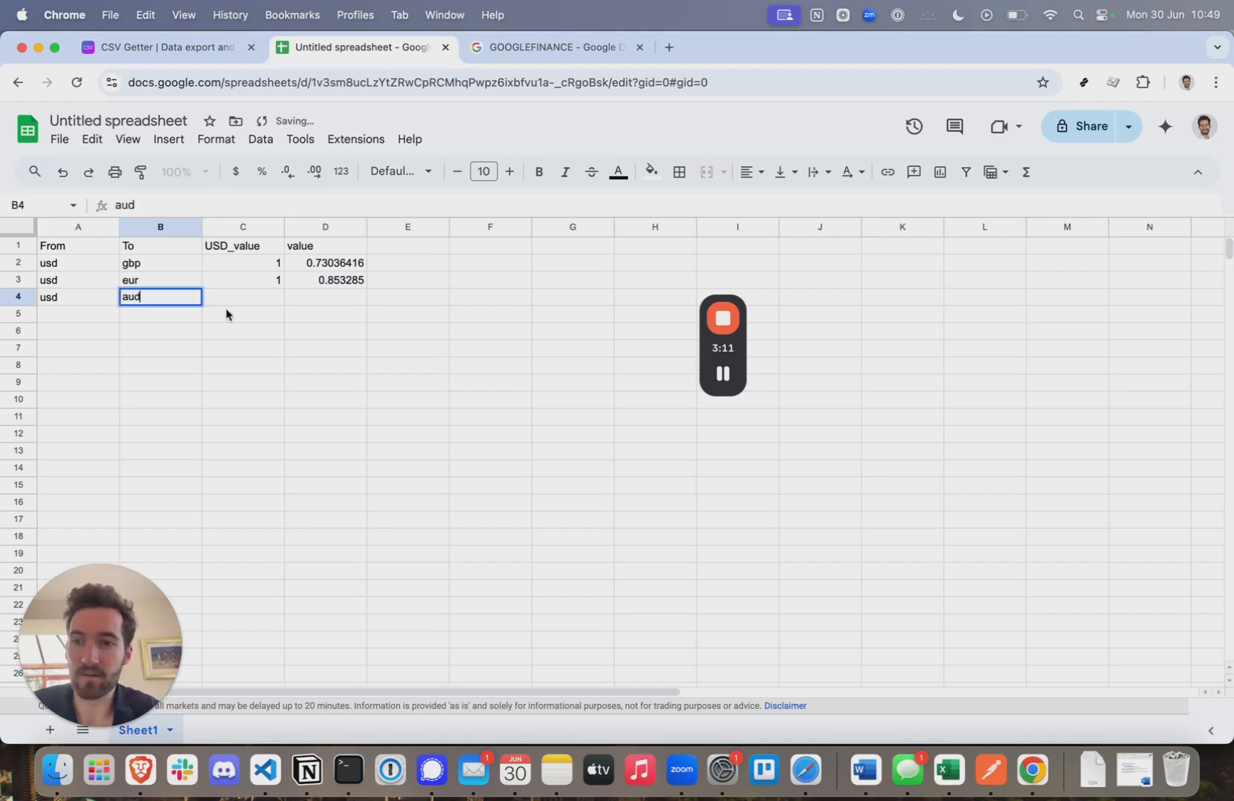
left_click(267, 295)
type("1")
left_click(338, 295)
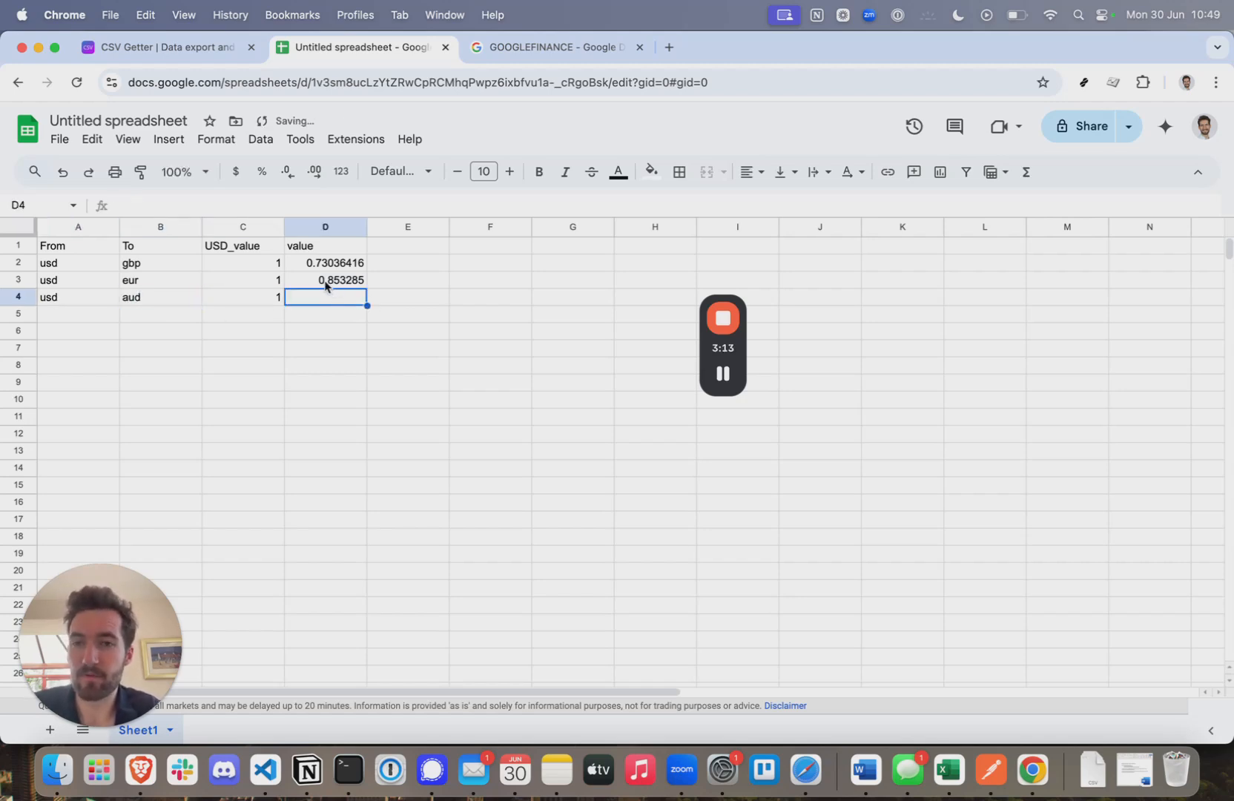
left_click(328, 282)
left_click_drag(366, 289, 367, 304)
- Add a usd/cad row 5 with USD_value 1 and the rate formula filled into D5
left_click(66, 314)
type("usd")
left_click(140, 317)
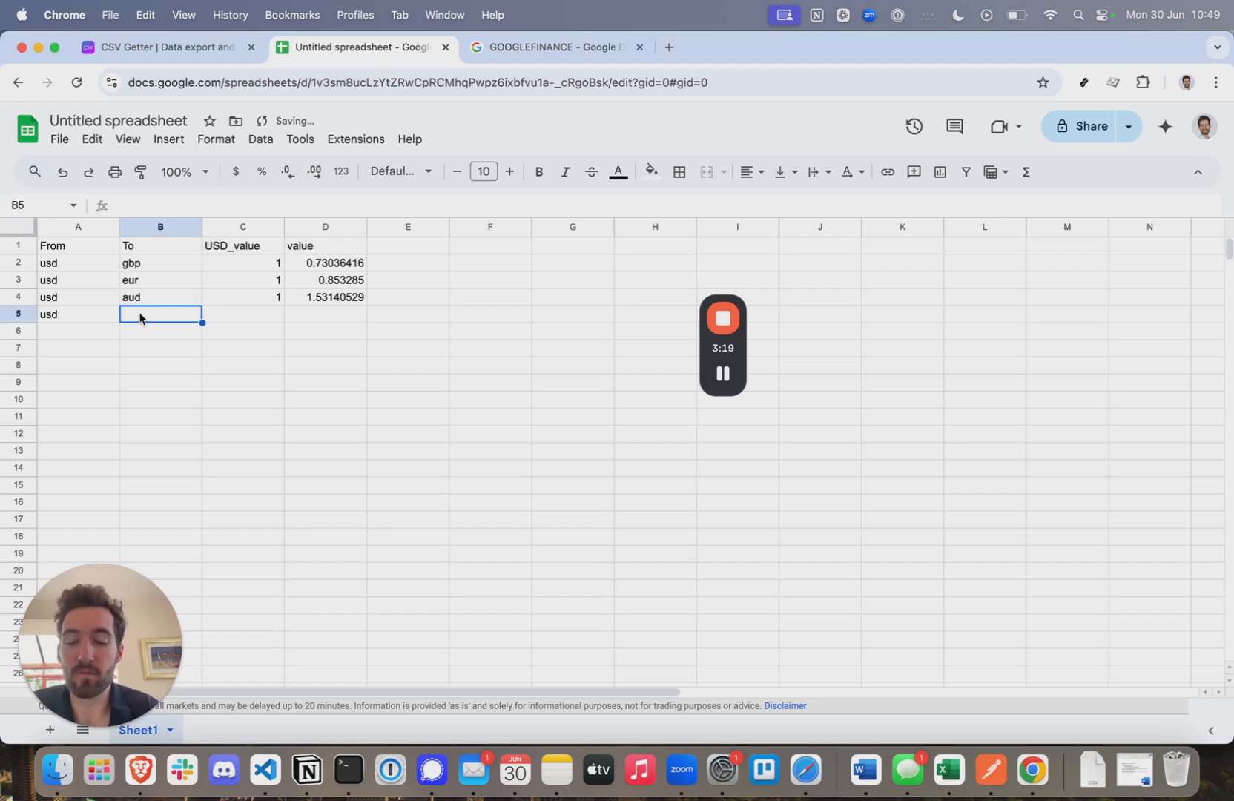
type("cad")
left_click(281, 321)
type("1")
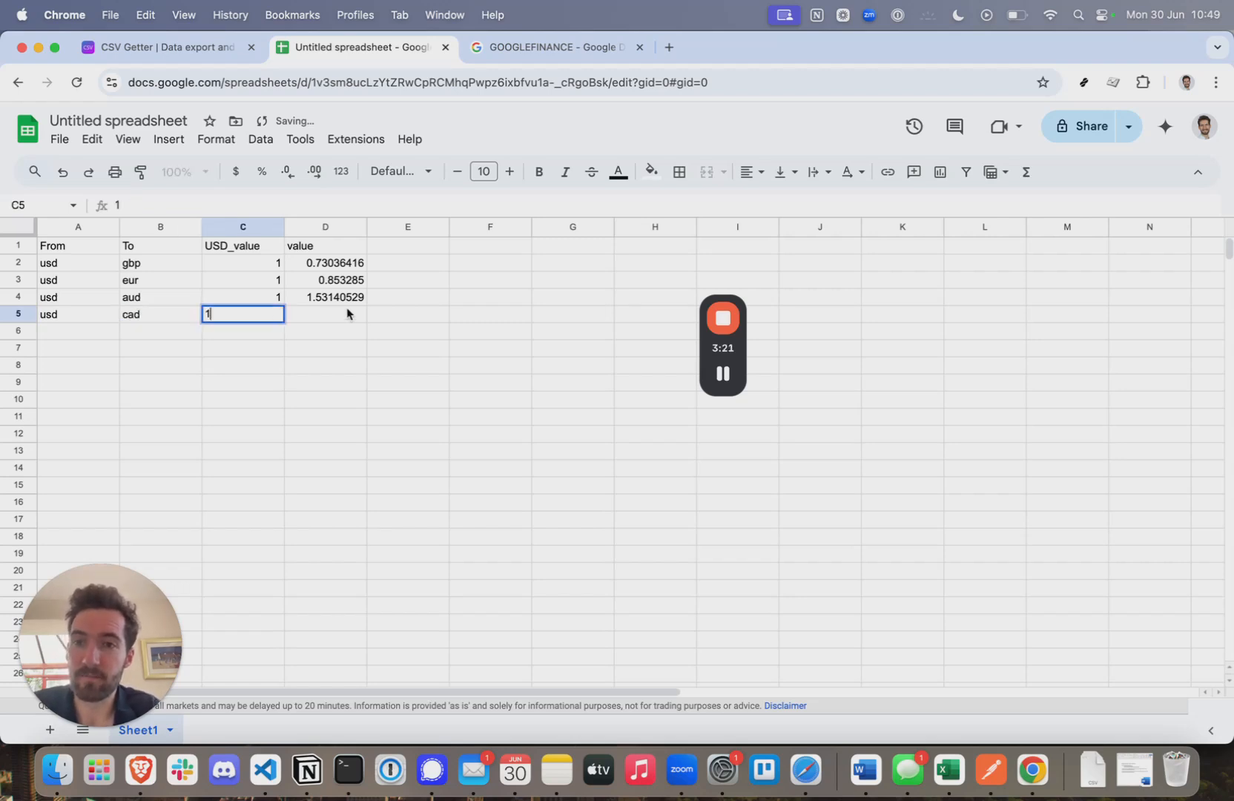
left_click(330, 317)
left_click(347, 298)
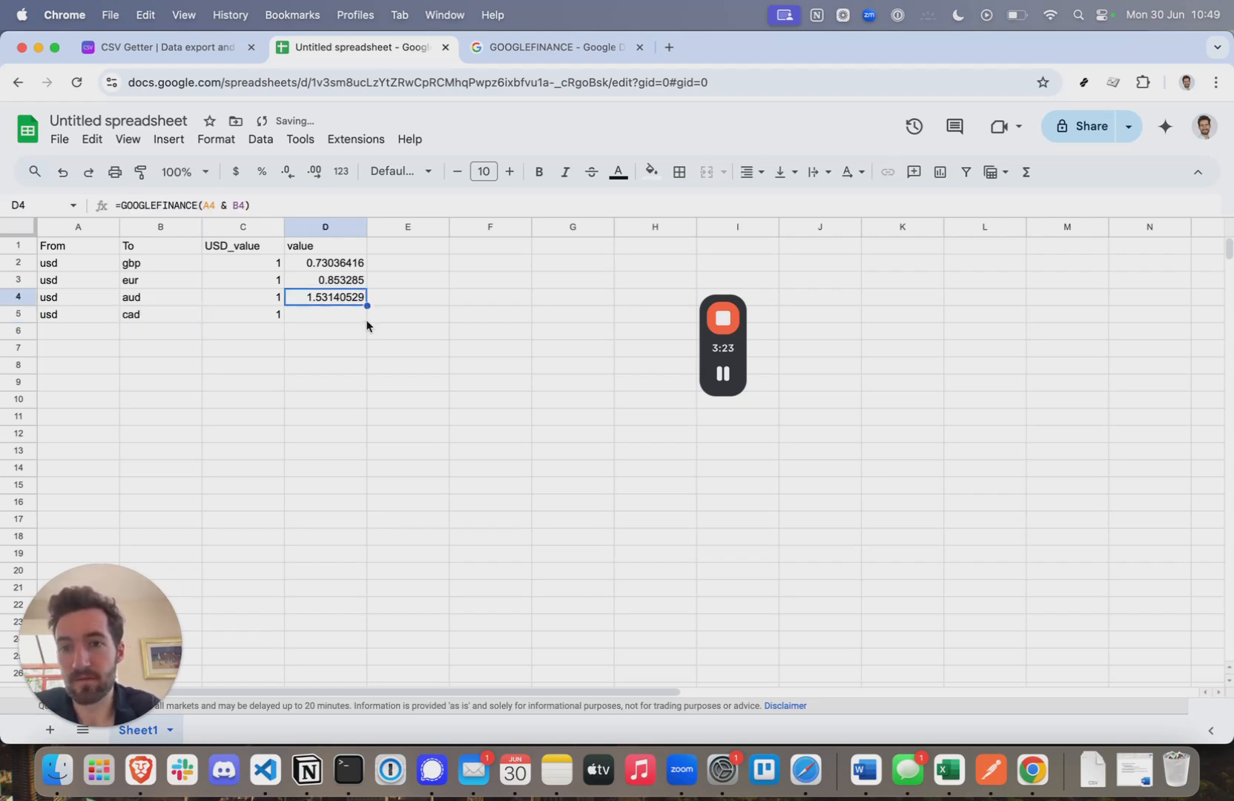
left_click_drag(367, 306, 366, 318)
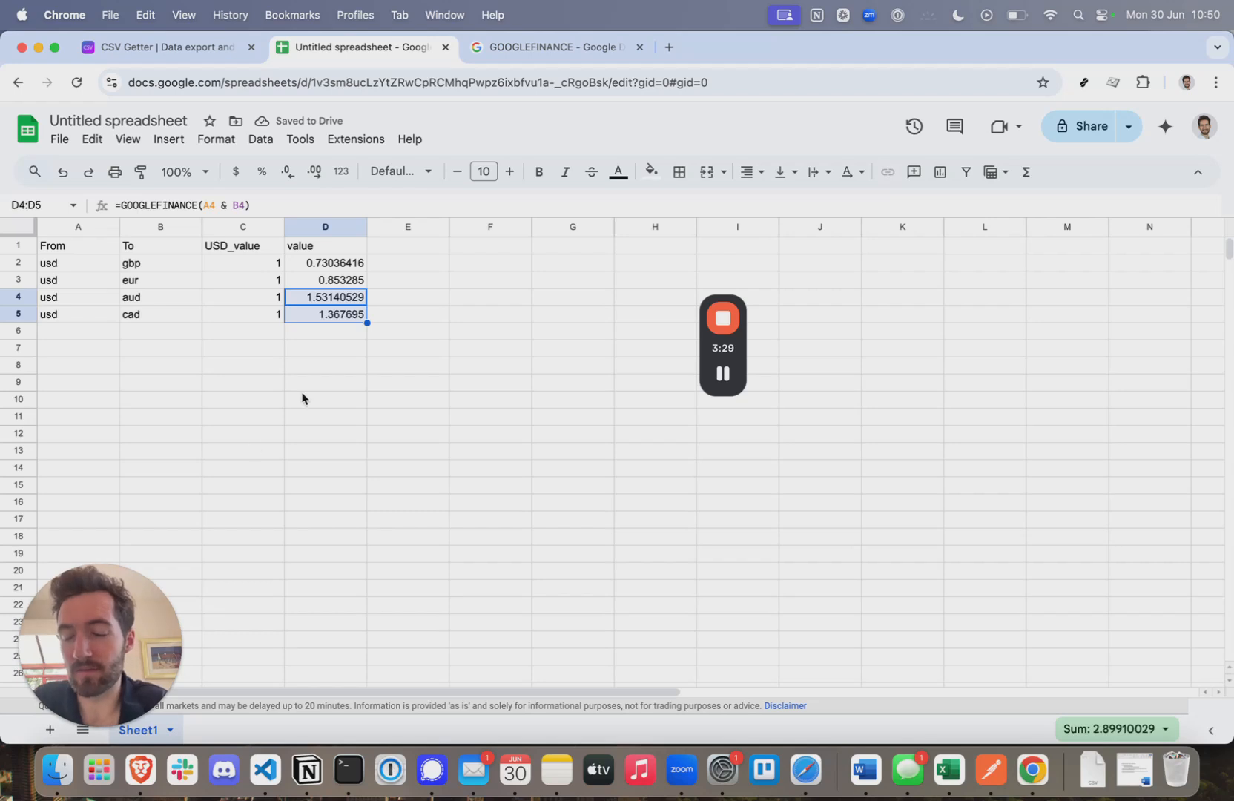
left_click(424, 489)
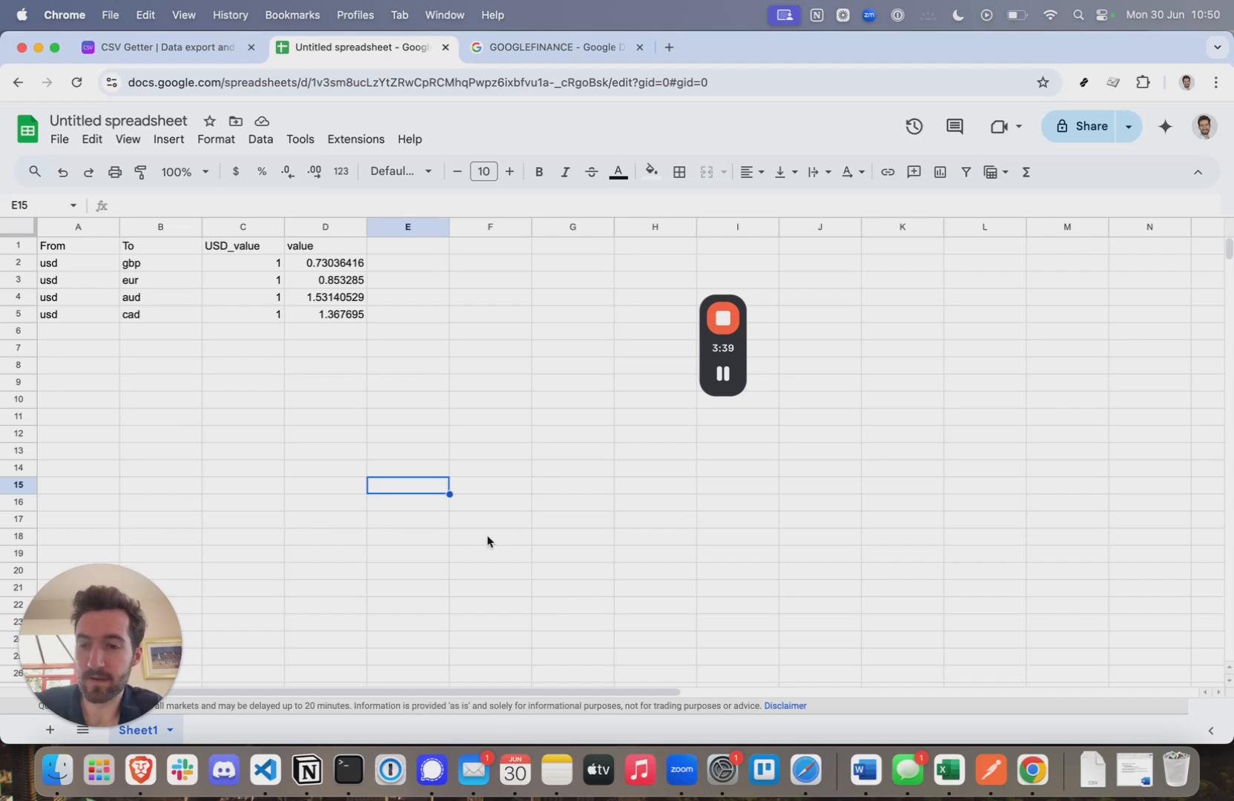
- Open CSV Getter's 'Create a new Gsheets export' form from the Export Google Sheets card
left_click(167, 49)
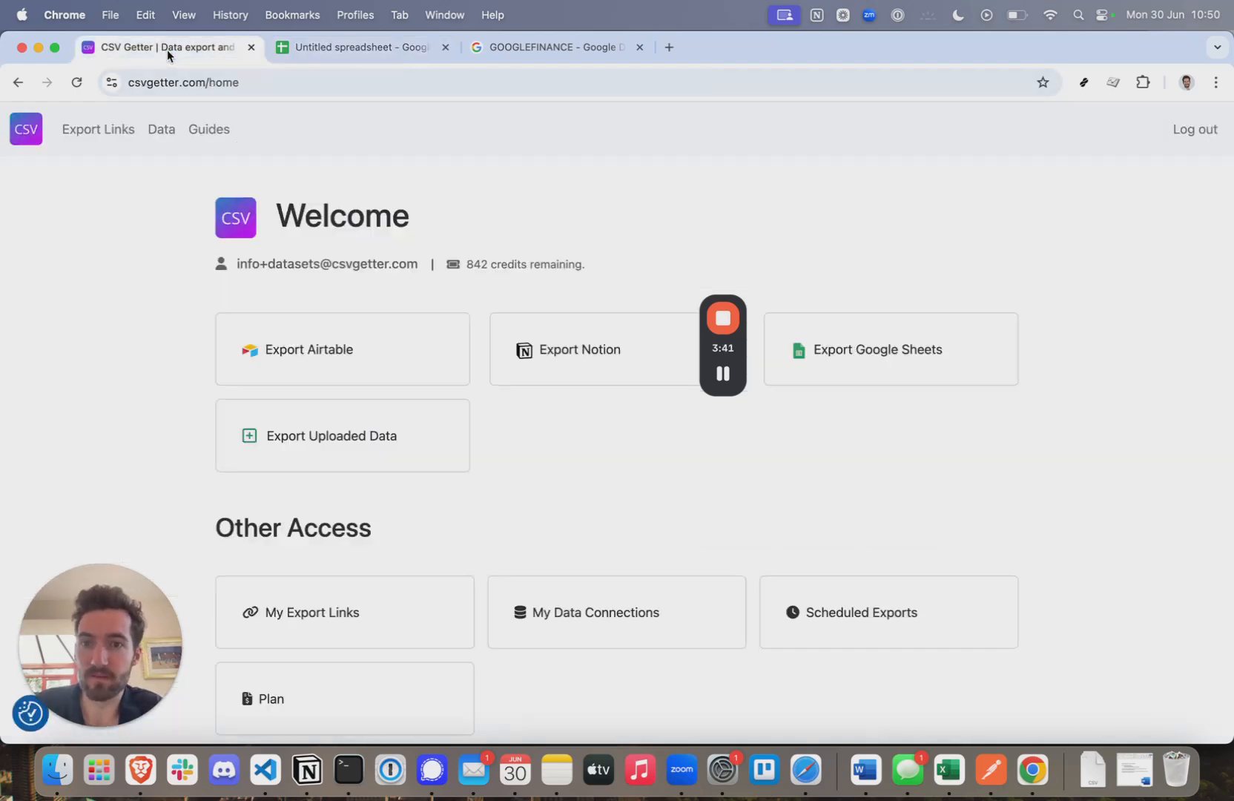
left_click_drag(732, 348, 82, 348)
left_click(781, 486)
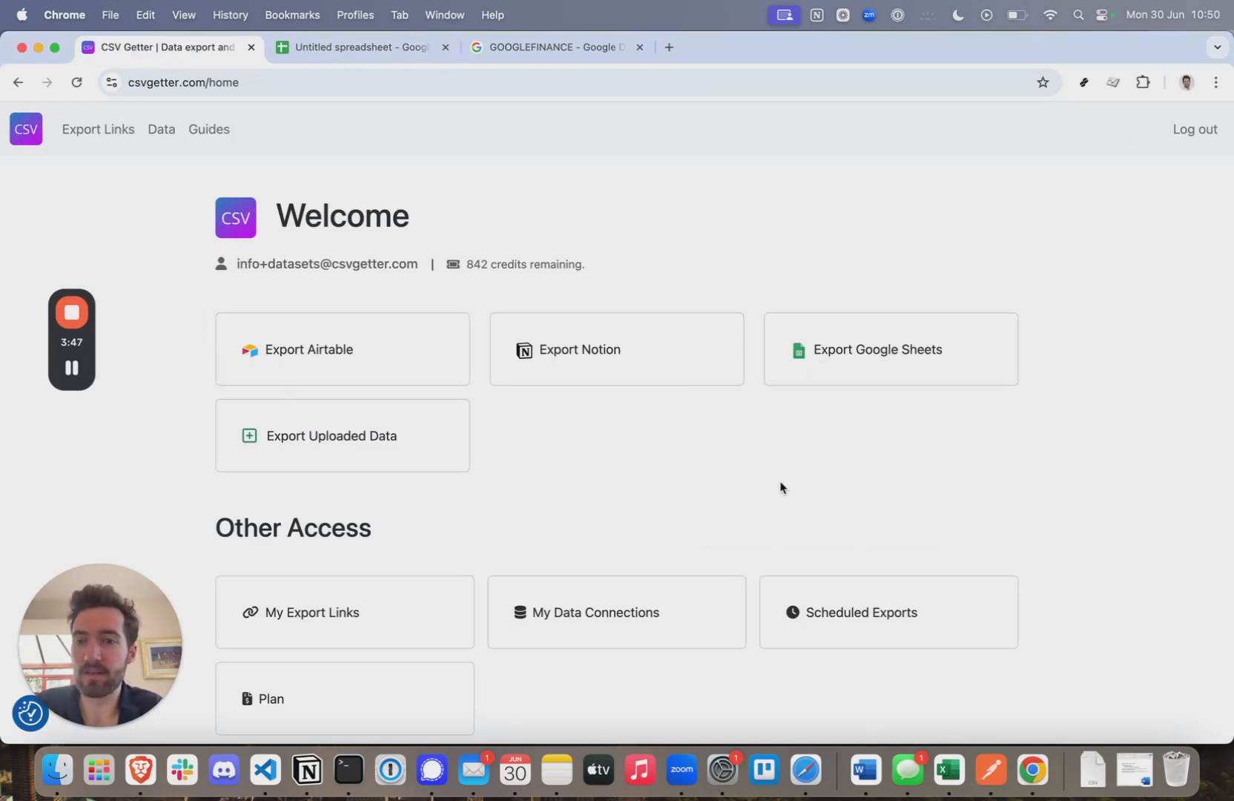
left_click(844, 345)
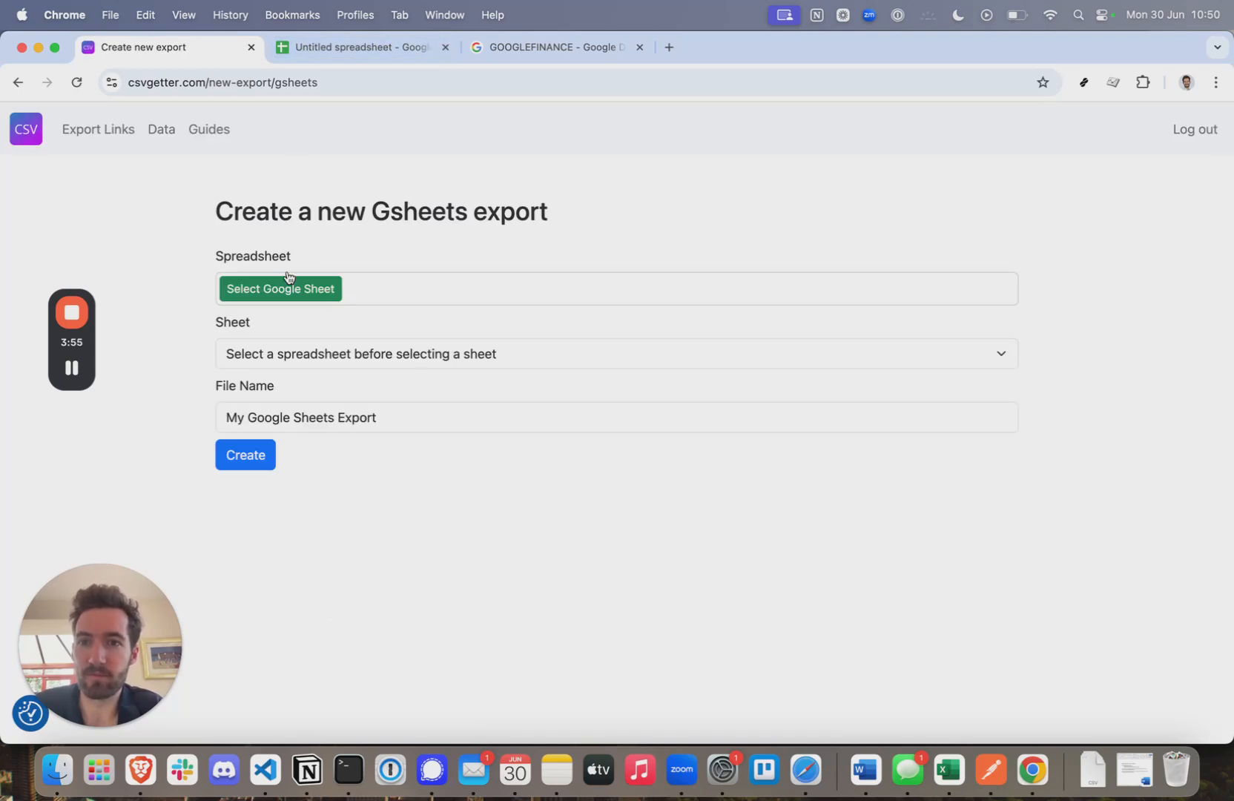
left_click(372, 46)
- Rename the spreadsheet to 'Guide - currencies'
left_click(128, 118)
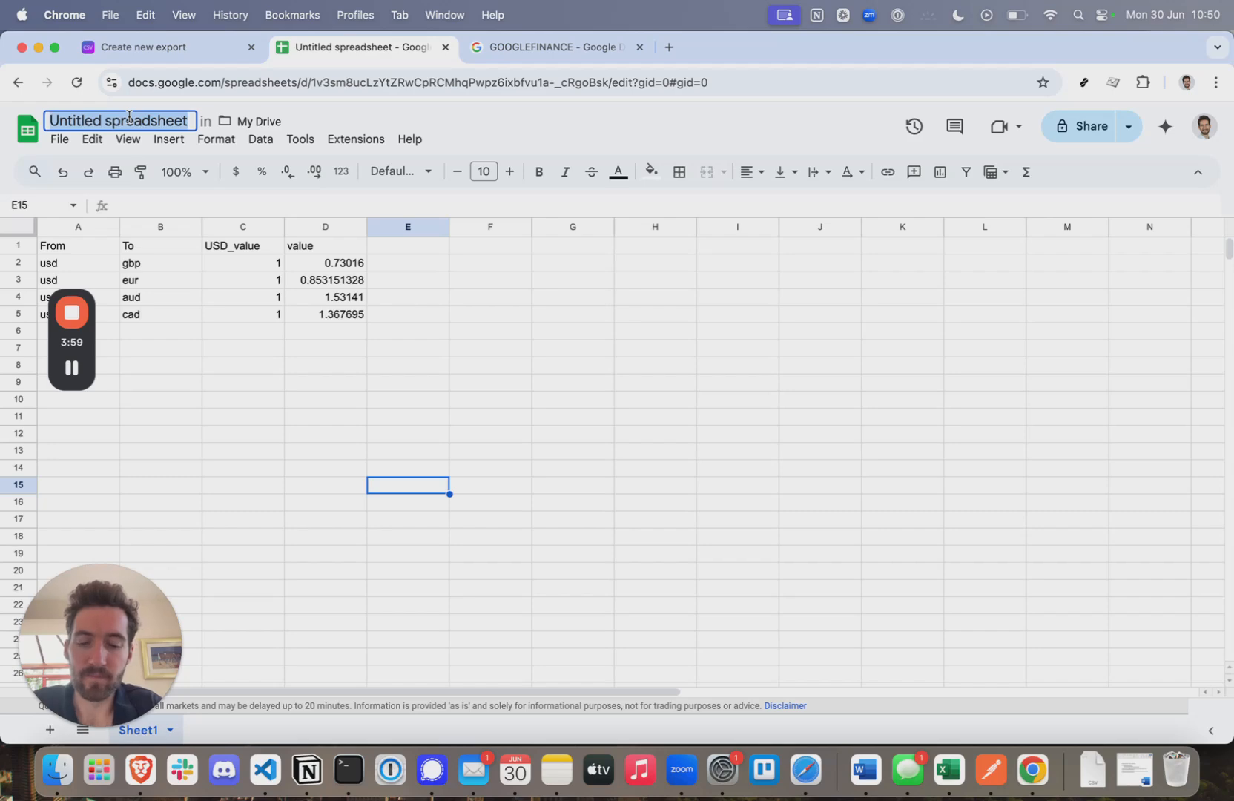
type("Guide - currencies")
key("Return")
left_click(310, 402)
left_click_drag(66, 348, 1068, 385)
- Choose the Guide - currencies spreadsheet as the export's source sheet
left_click(120, 50)
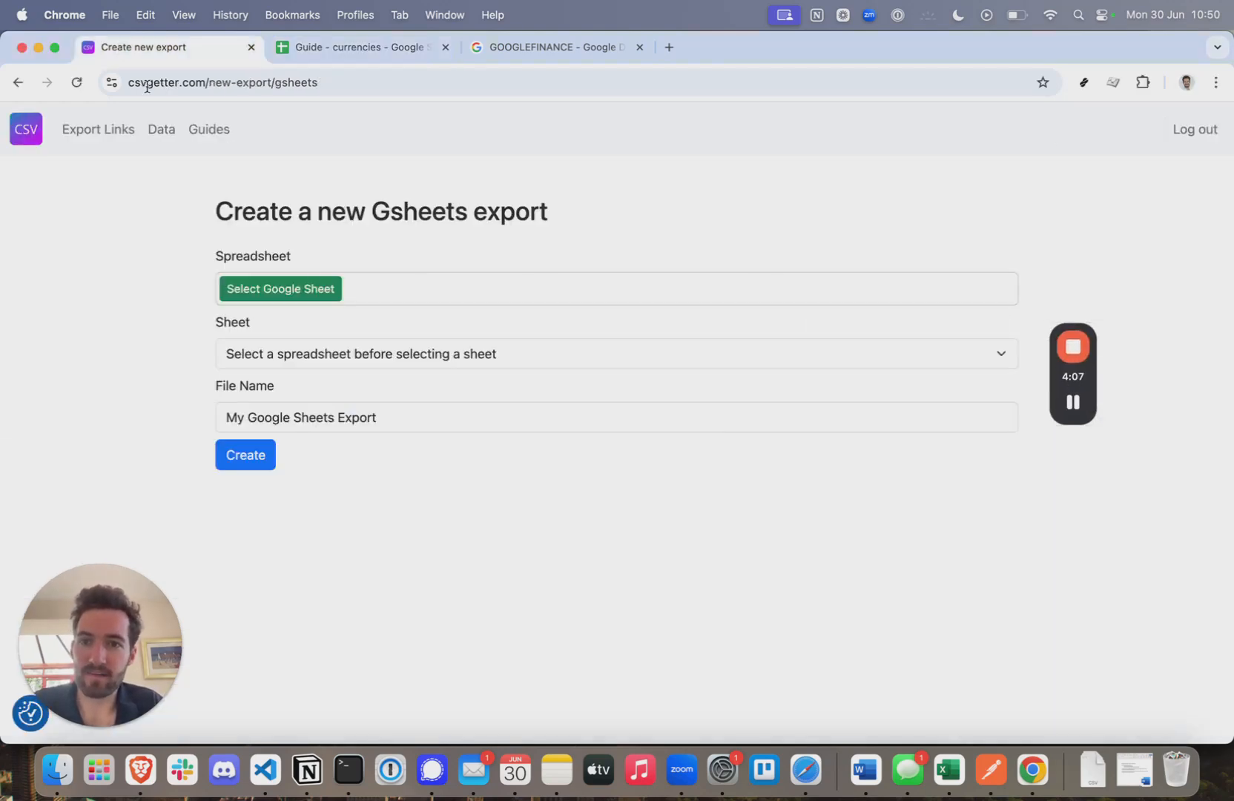
left_click(270, 295)
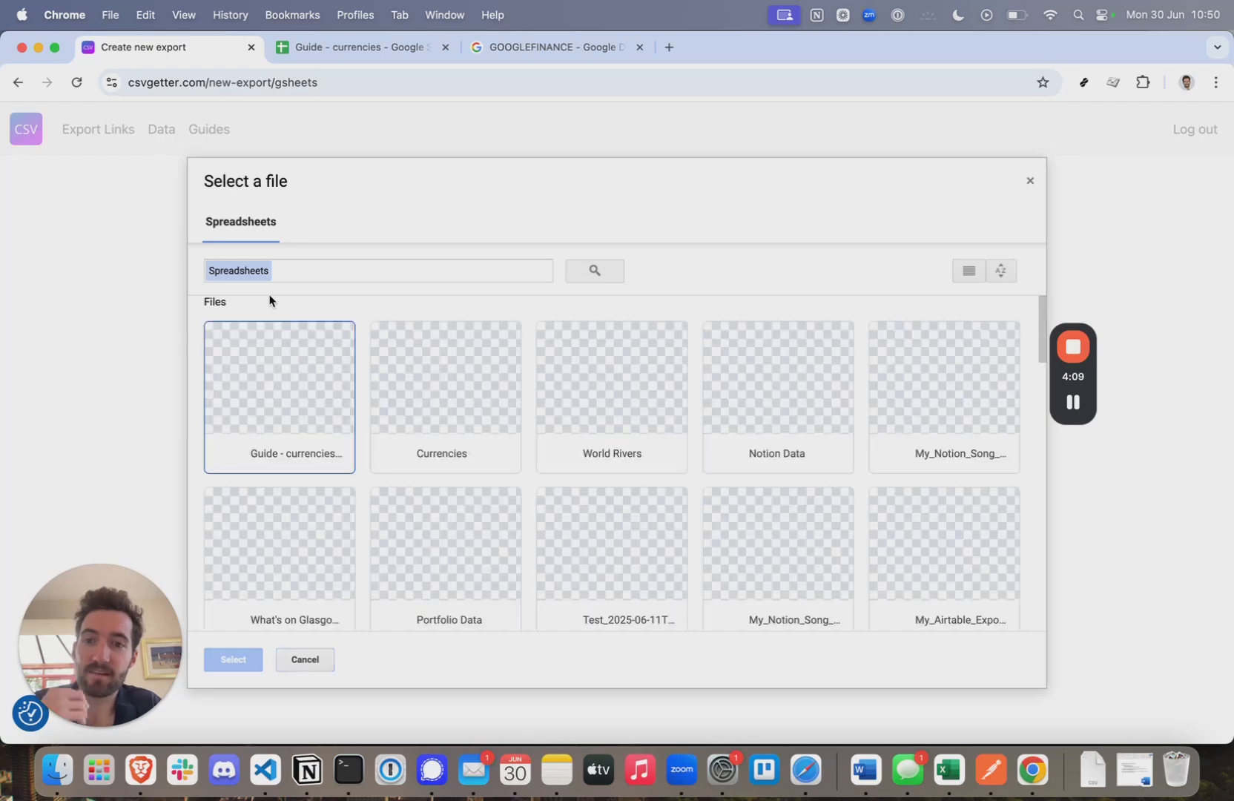
left_click(296, 432)
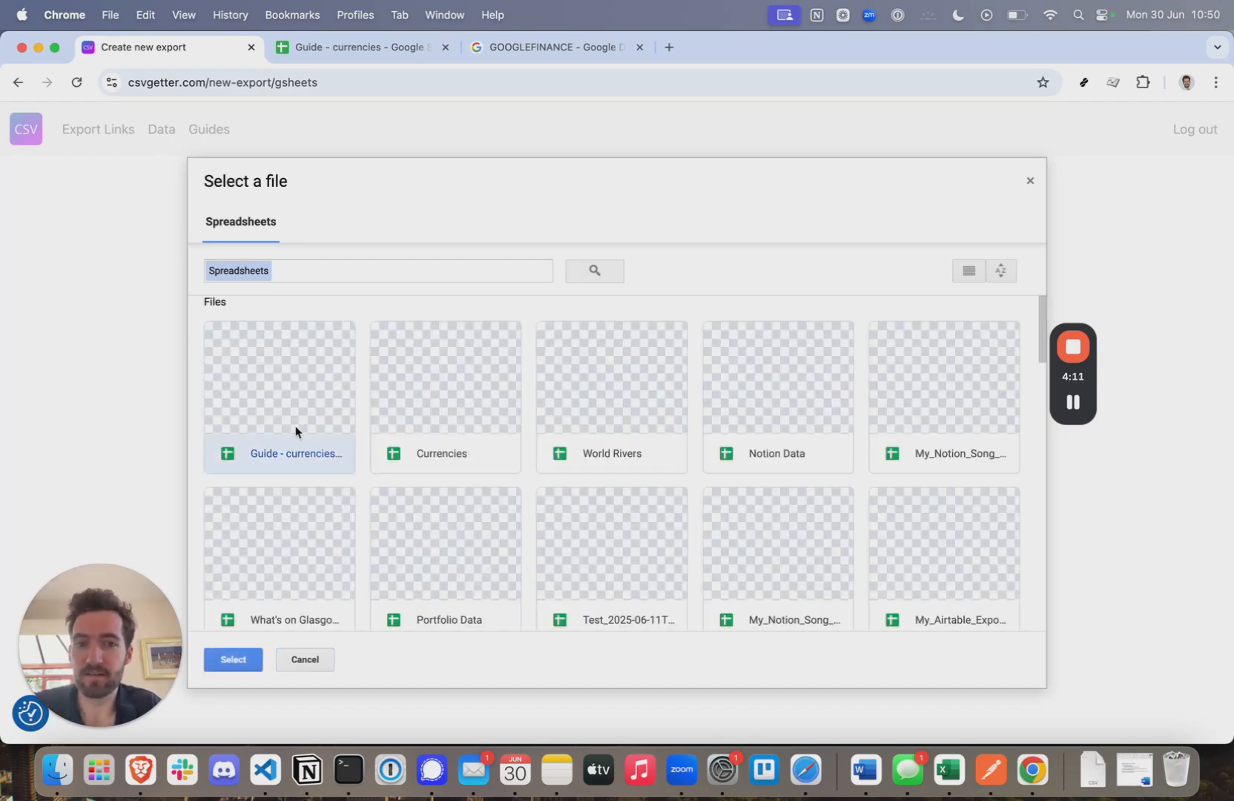
left_click(236, 659)
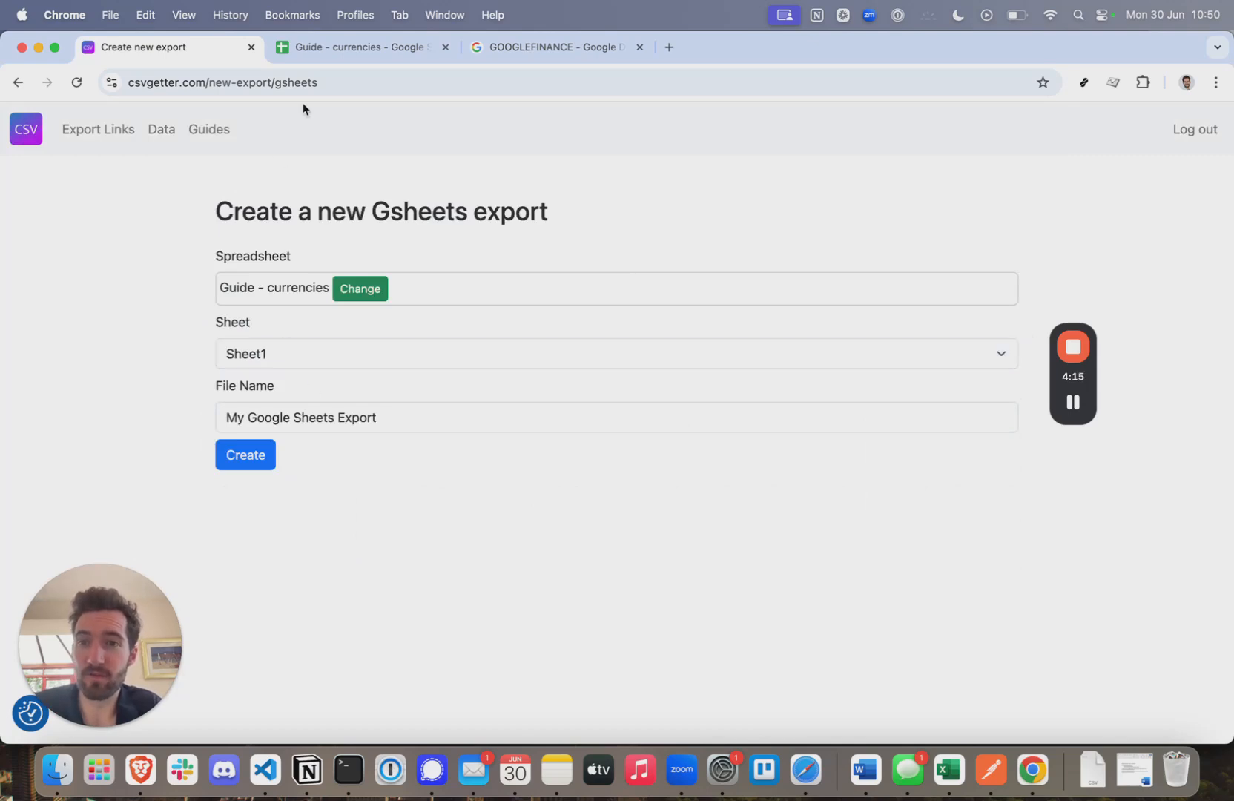
left_click(335, 49)
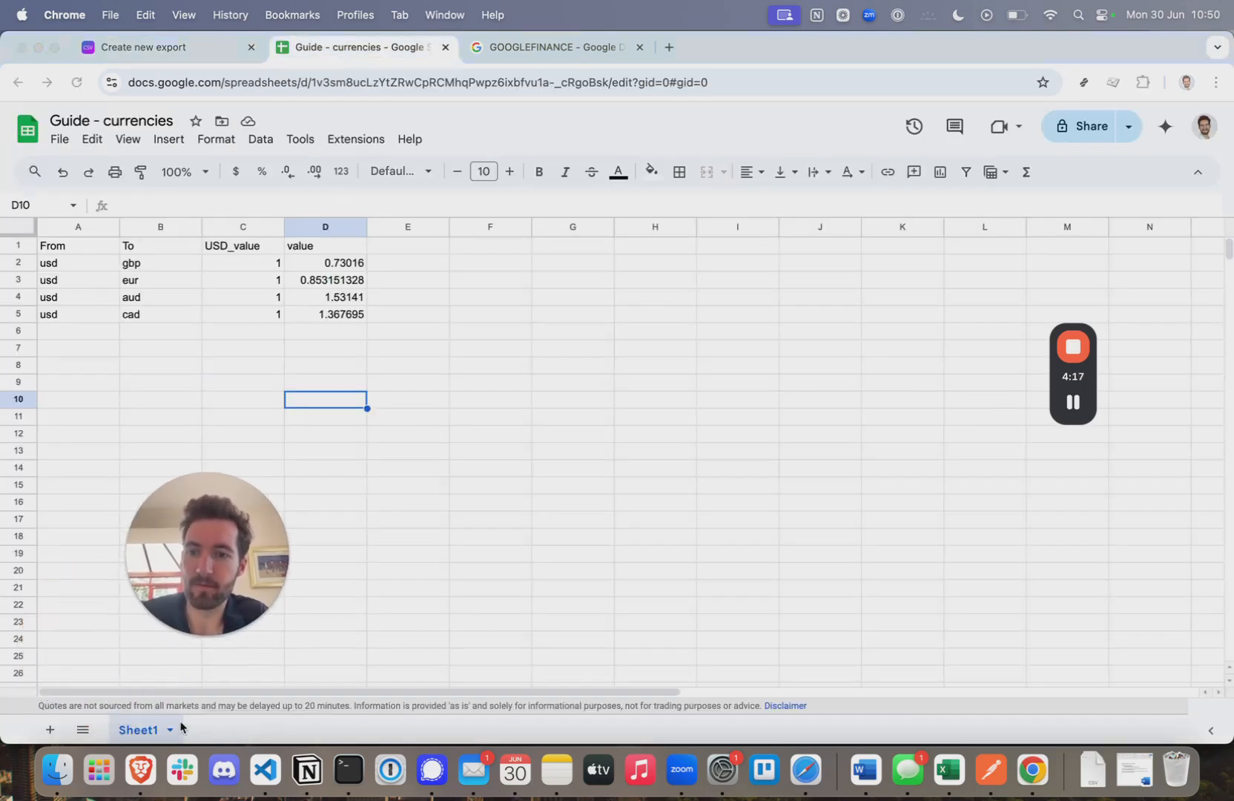
left_click(150, 38)
- Set the file name to 'My Currency API' and create the export
left_click_drag(264, 569, 178, 569)
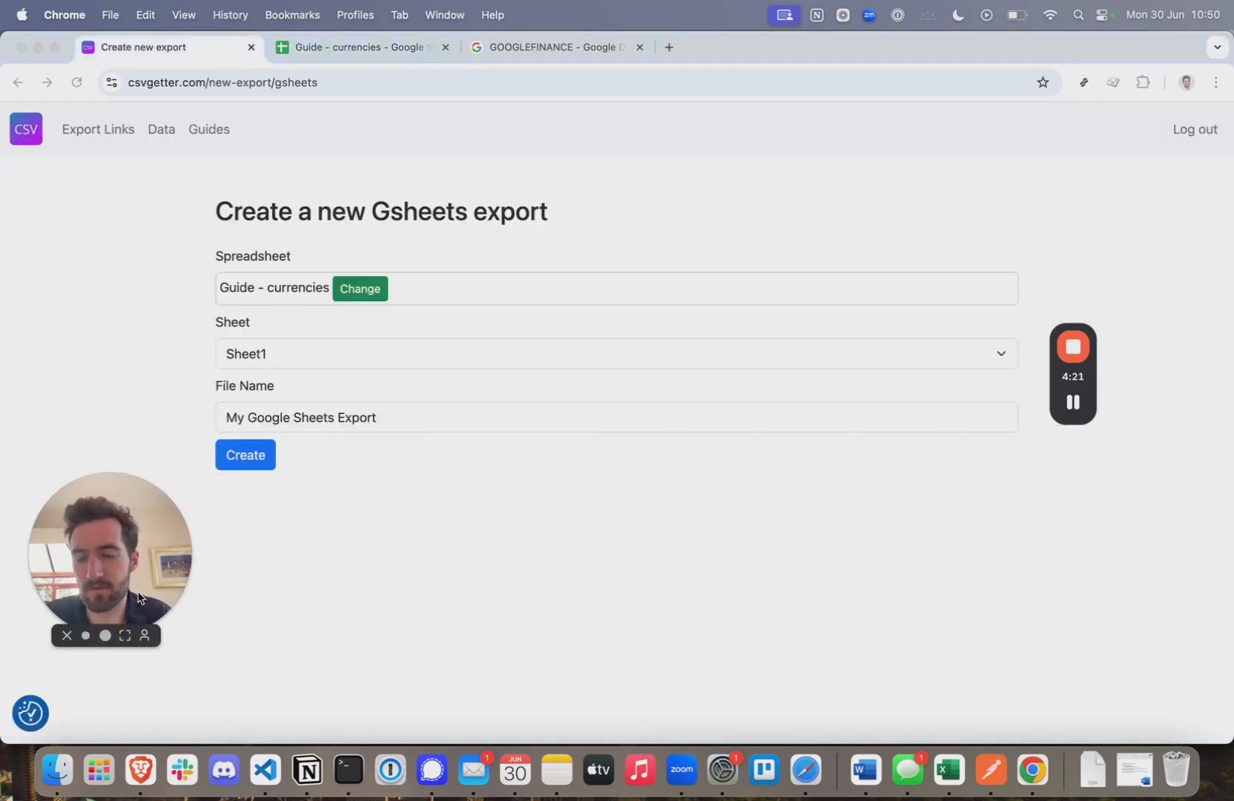
left_click_drag(407, 417, 252, 418)
type("Currenc")
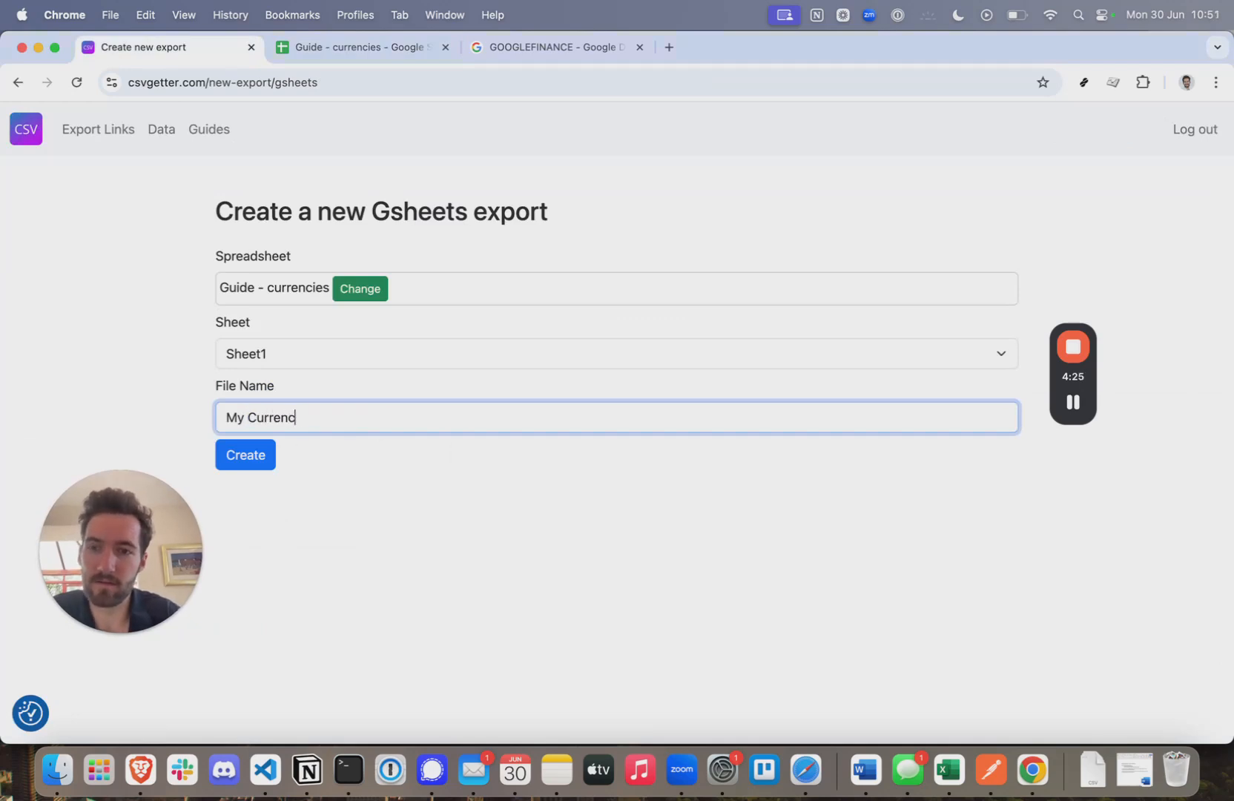
type("y API")
left_click(236, 456)
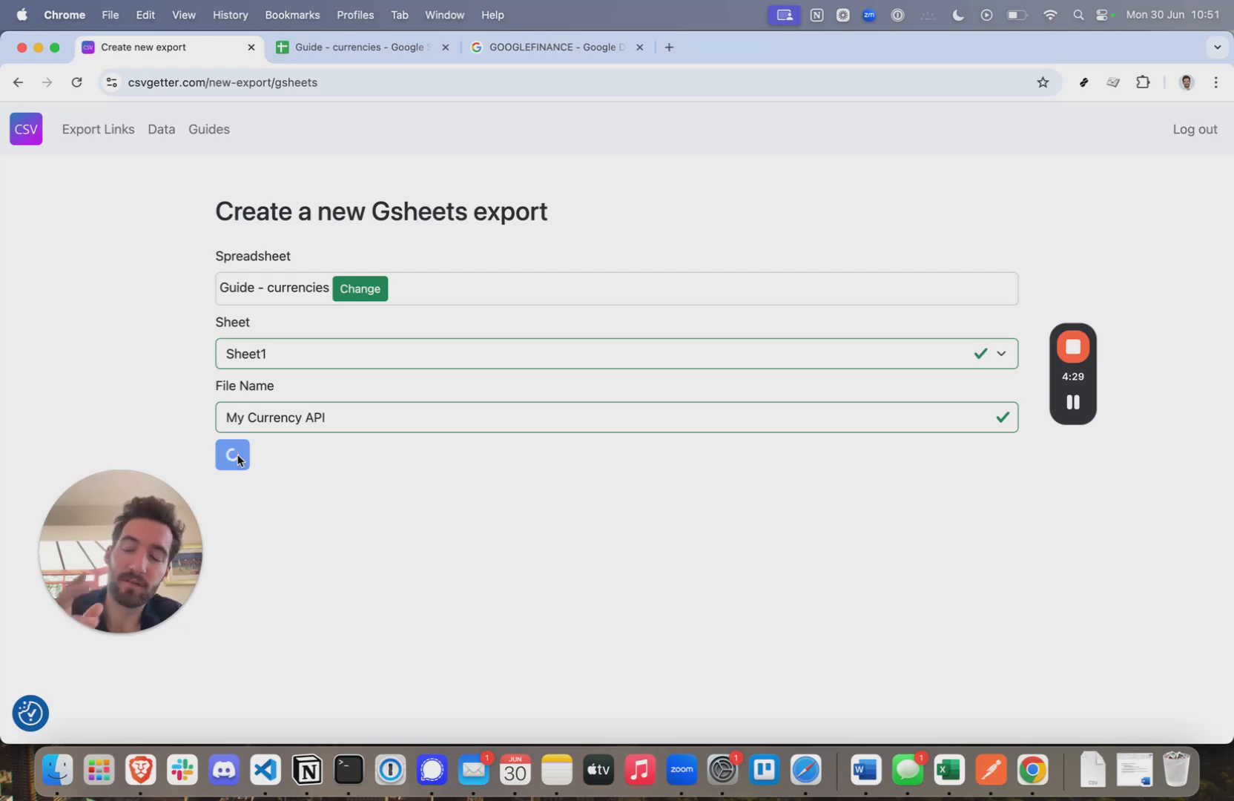
- Load the My Currency API export page showing its four usd rate rows
left_click(327, 49)
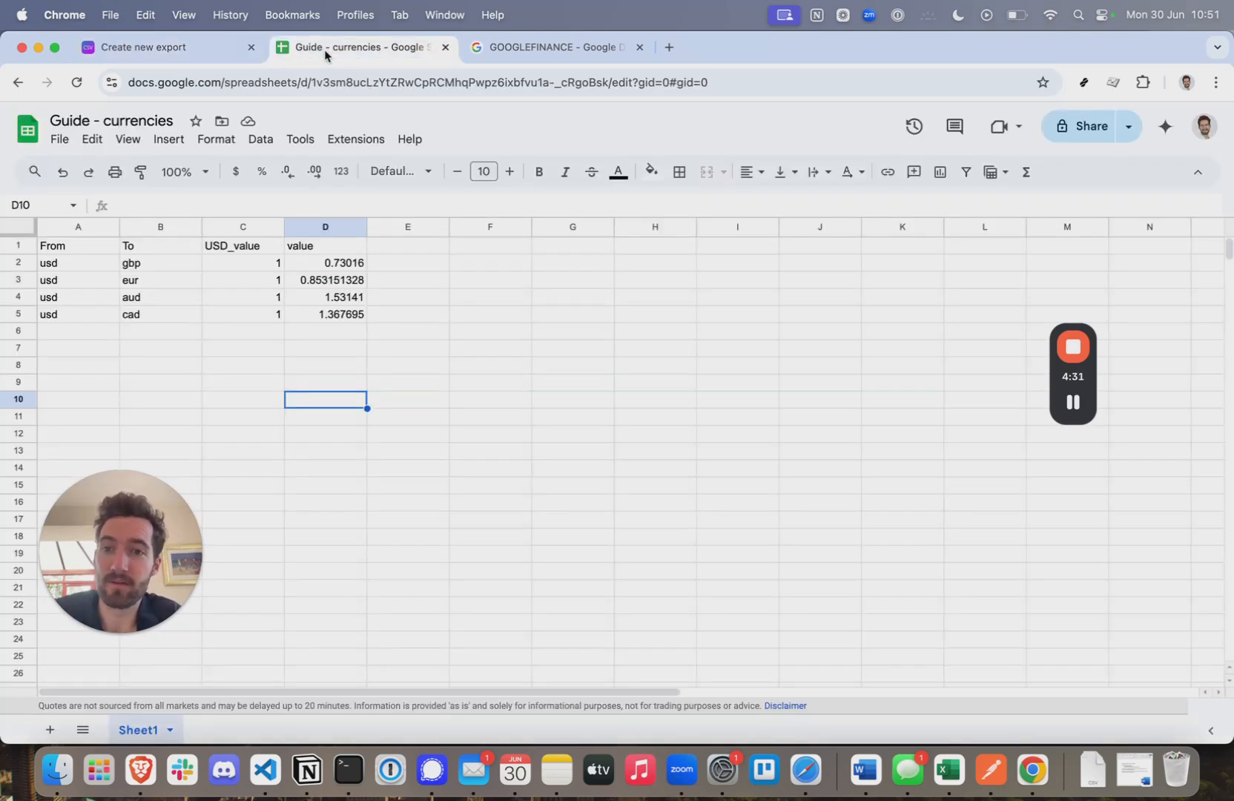
left_click(151, 50)
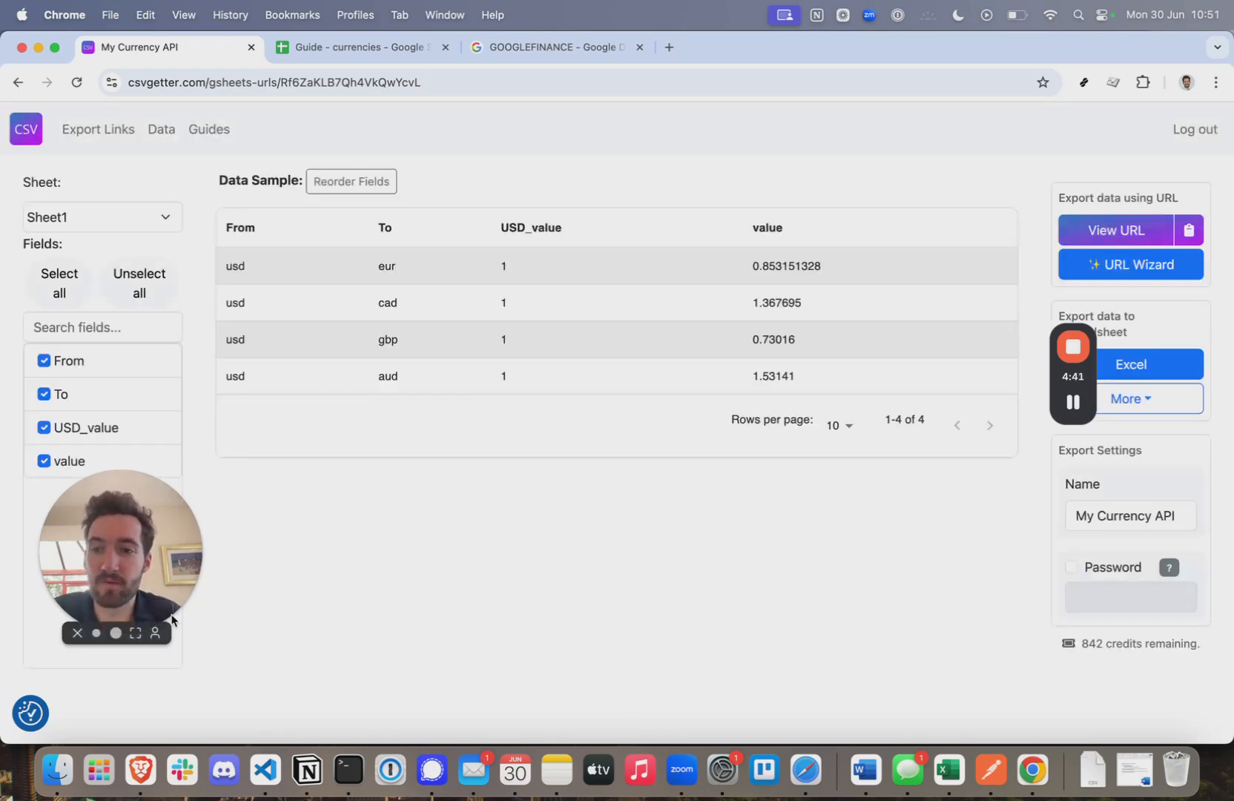
left_click_drag(139, 623, 1149, 705)
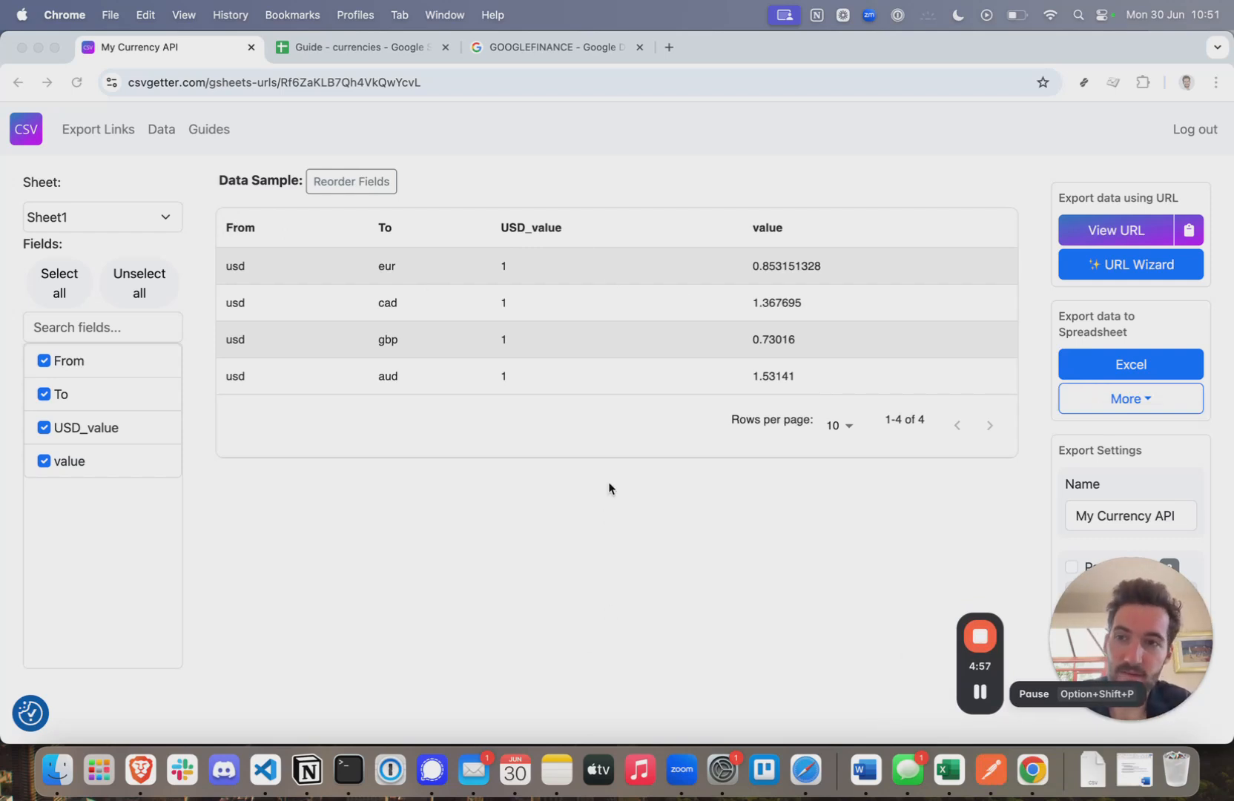
- View the export's API URL, then bring up the URL Wizard
left_click(1112, 239)
left_click_drag(632, 226, 305, 235)
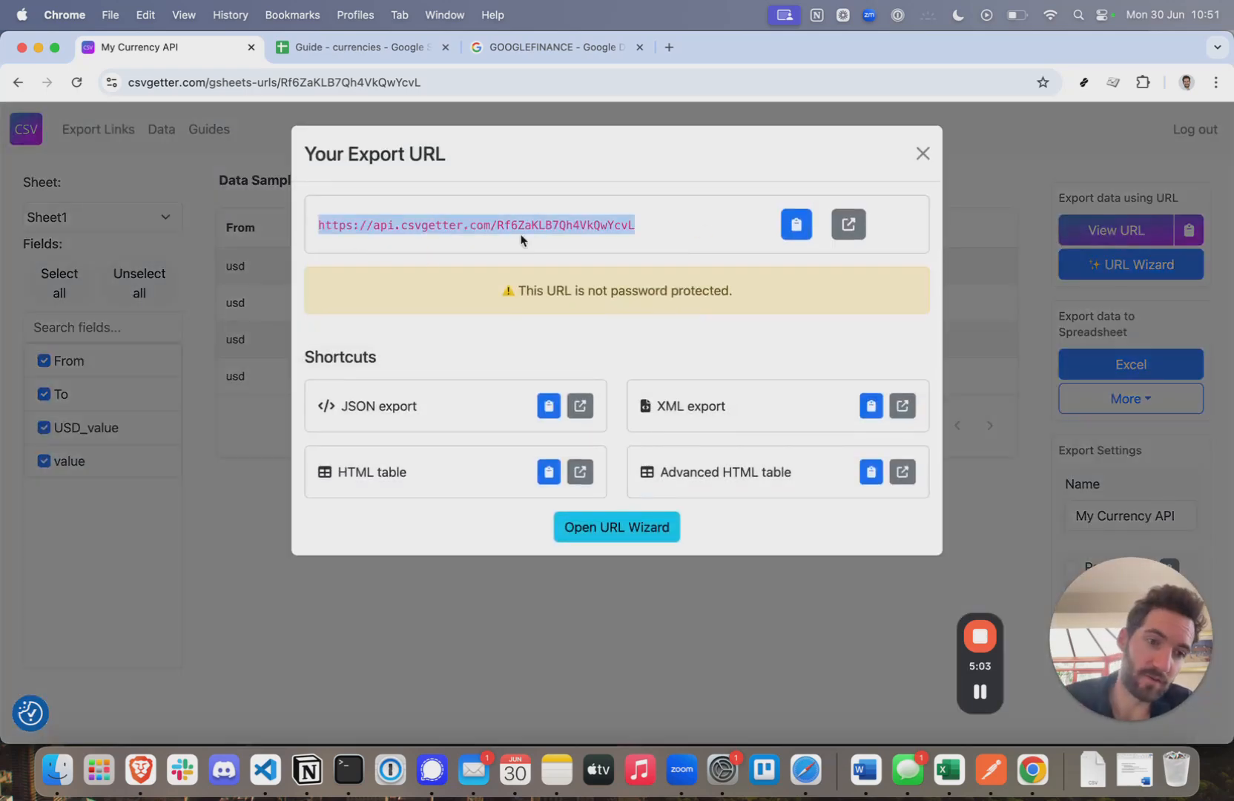
left_click(922, 154)
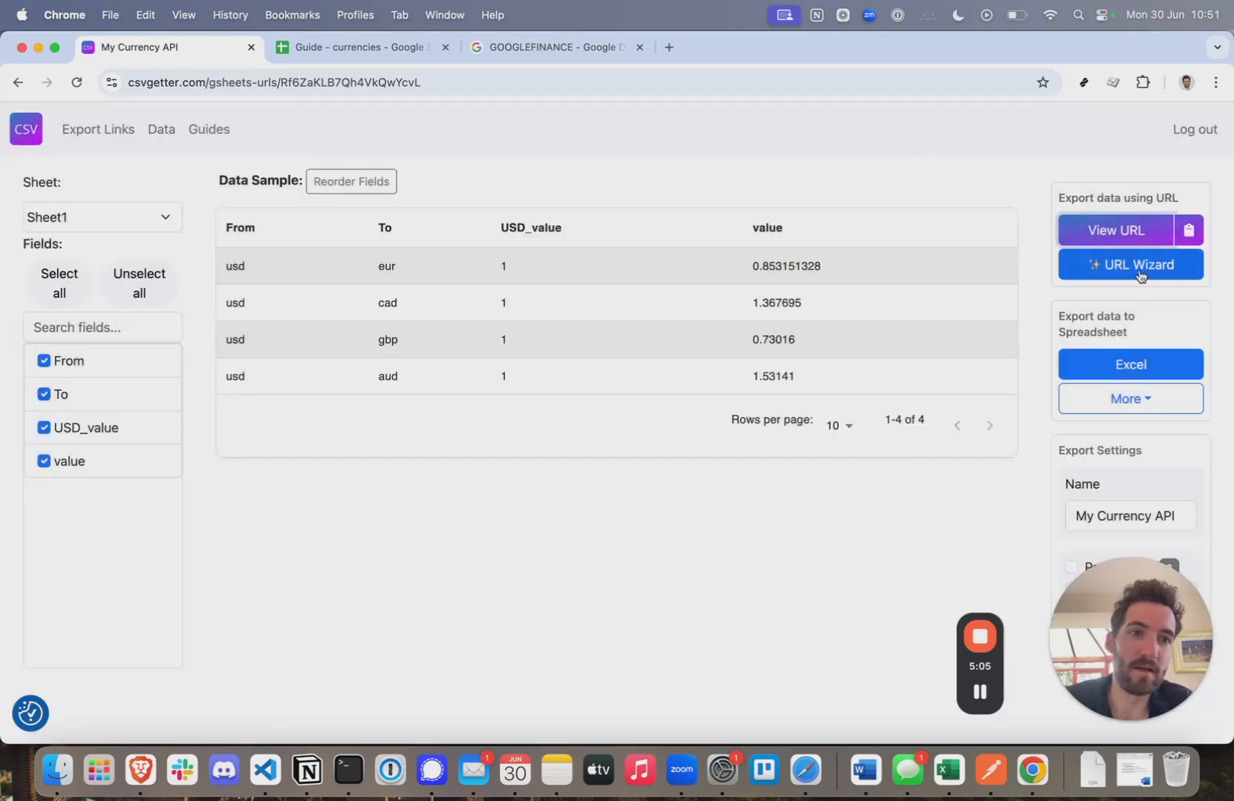
left_click(1139, 271)
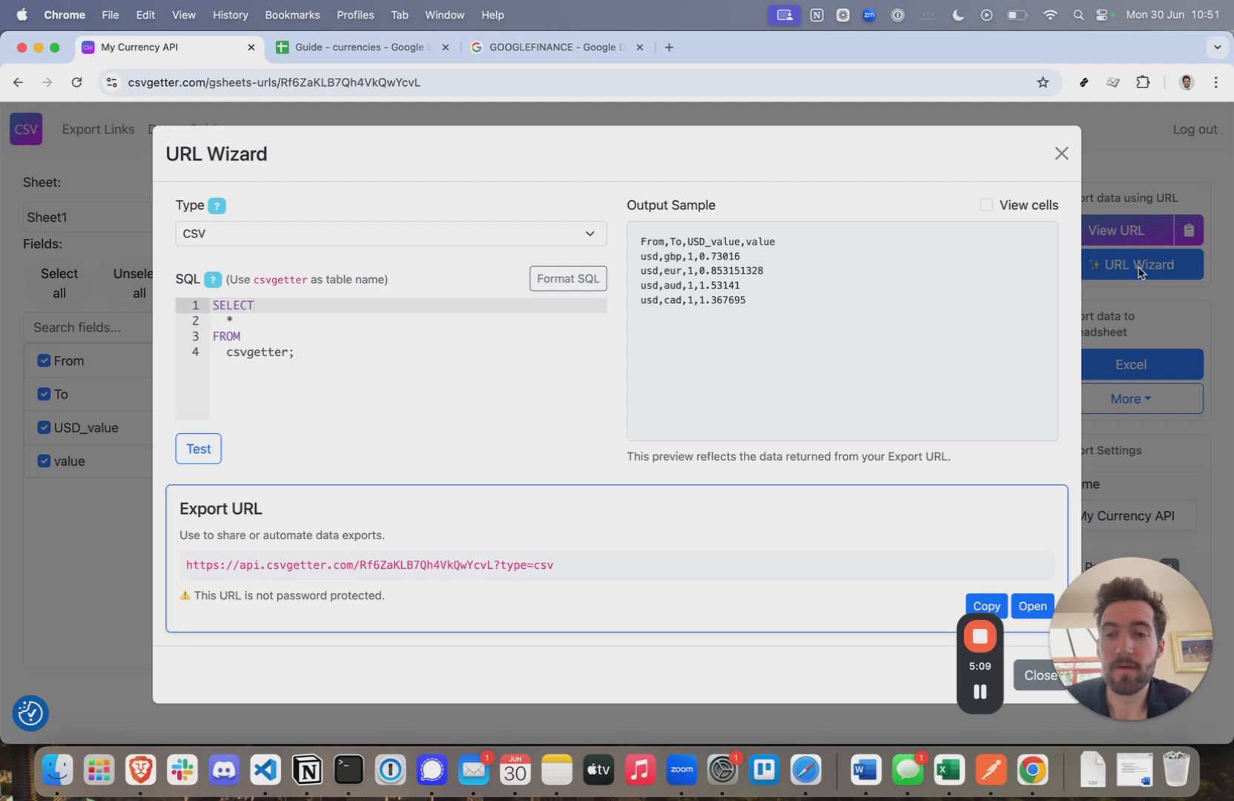
left_click_drag(557, 565, 184, 568)
left_click(504, 571)
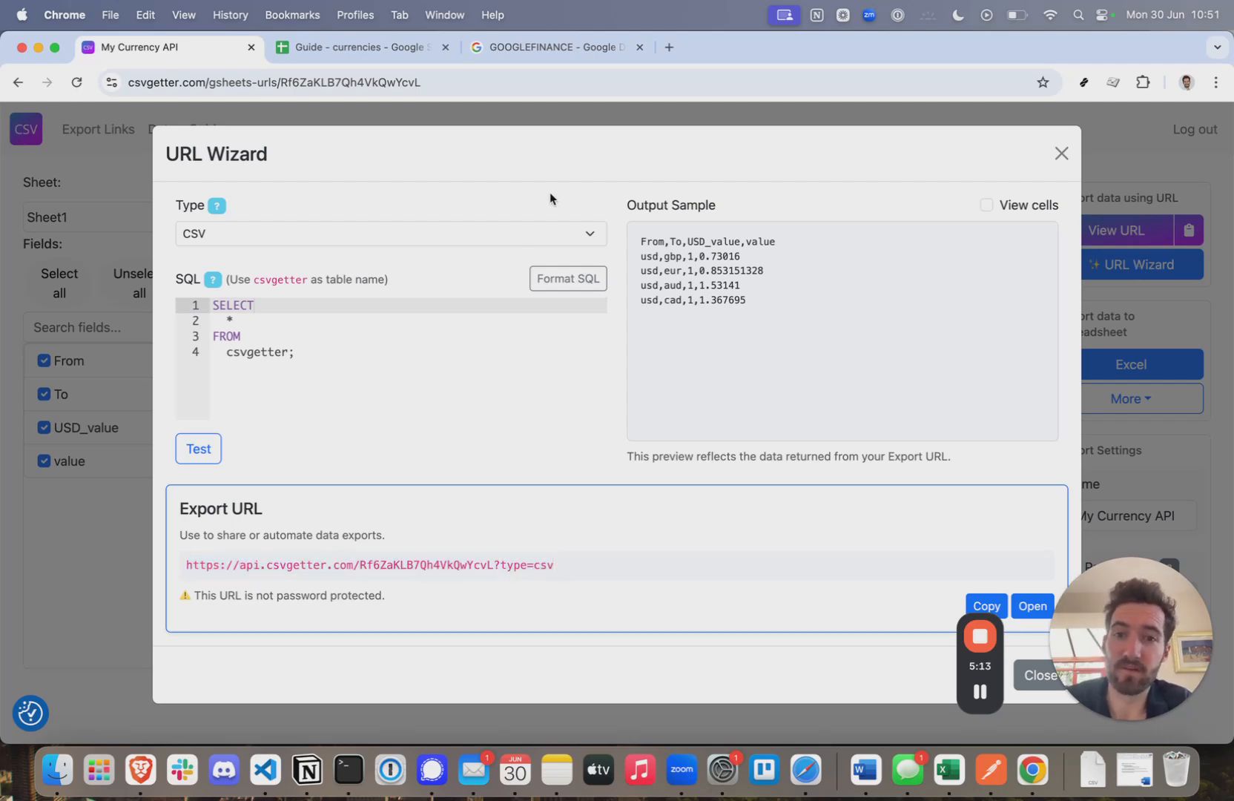
- Set the export type to JSON and inspect the URL's ?type=json_records ending
left_click(509, 236)
left_click(290, 252)
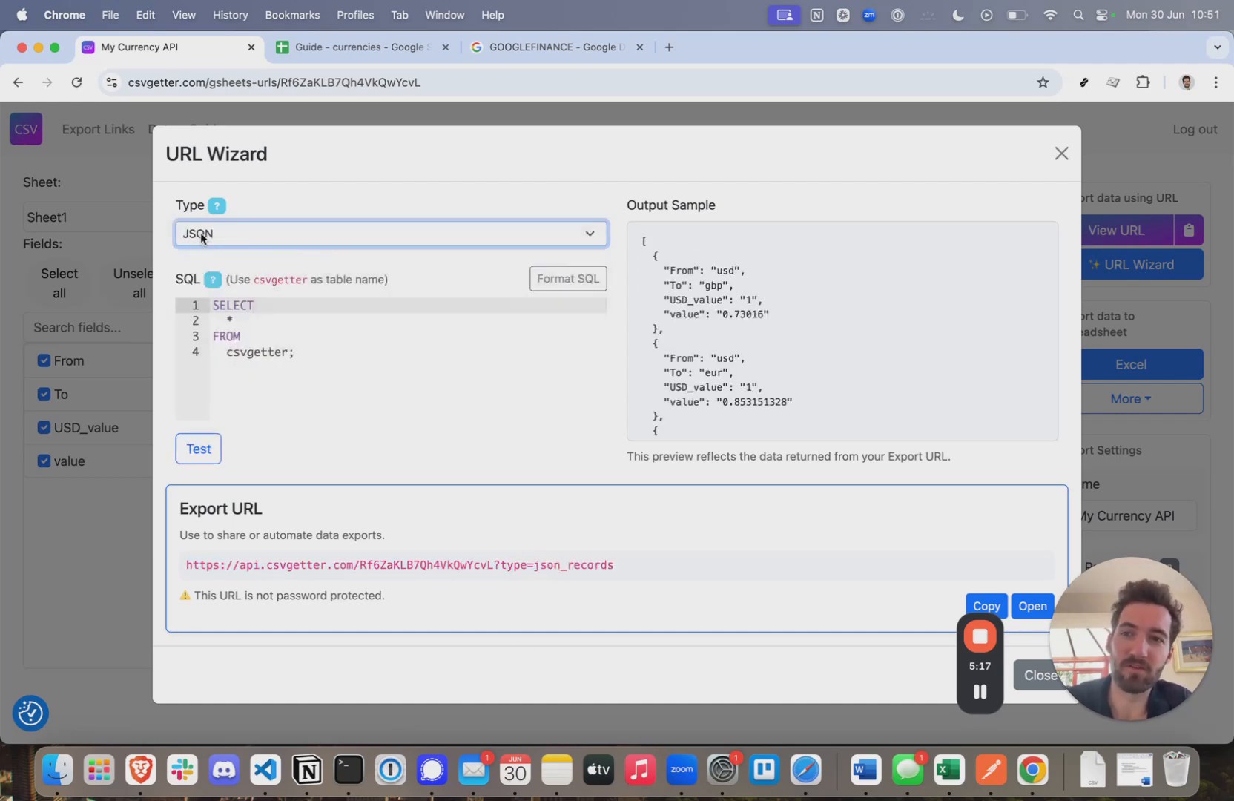
left_click(497, 567)
left_click_drag(494, 566, 619, 570)
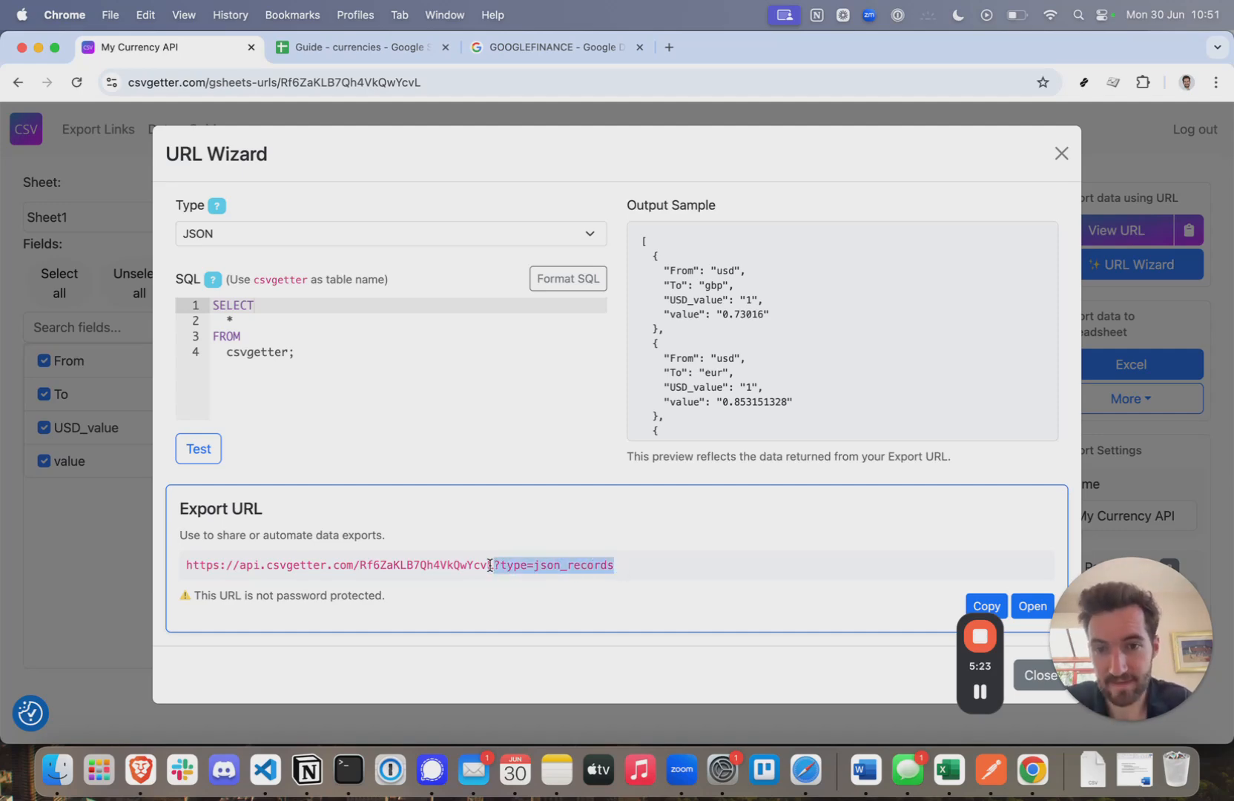
left_click(495, 566)
left_click_drag(495, 566, 186, 568)
left_click(595, 565)
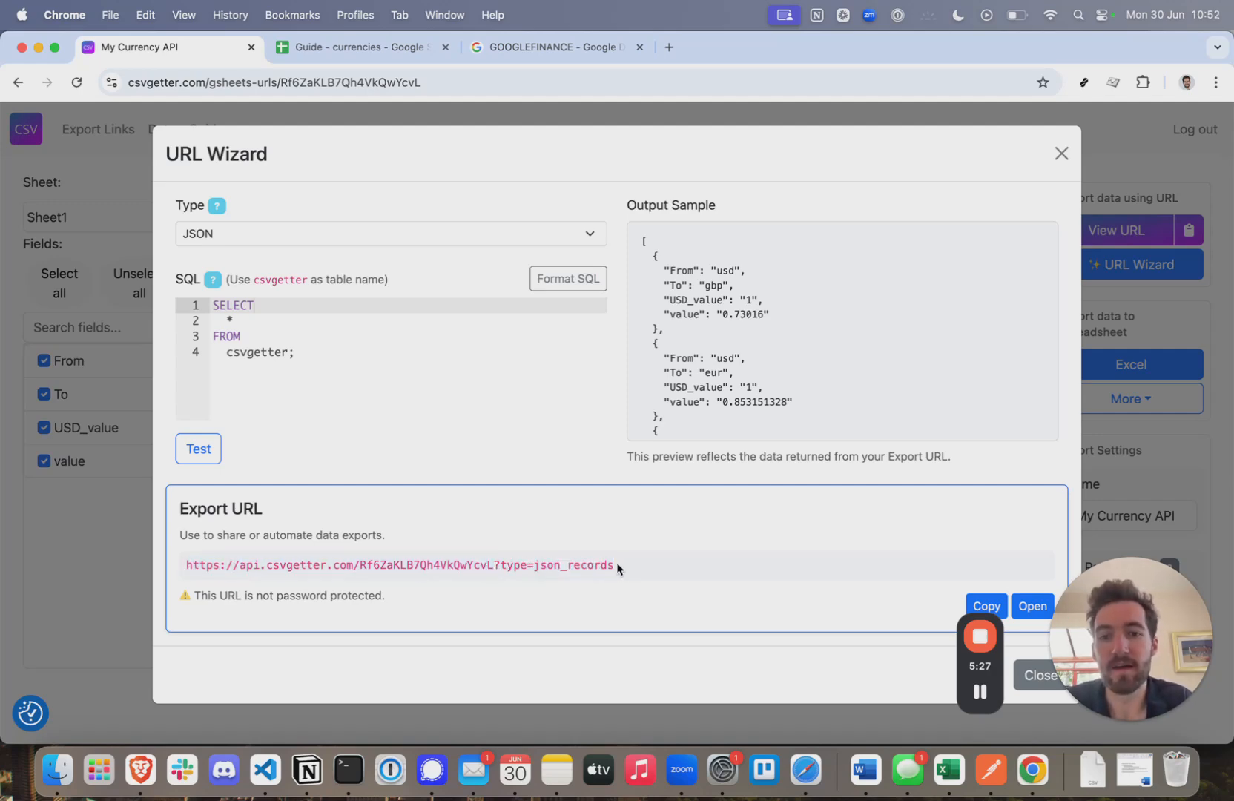
left_click_drag(622, 565, 495, 566)
scroll(779, 282, "down", 5)
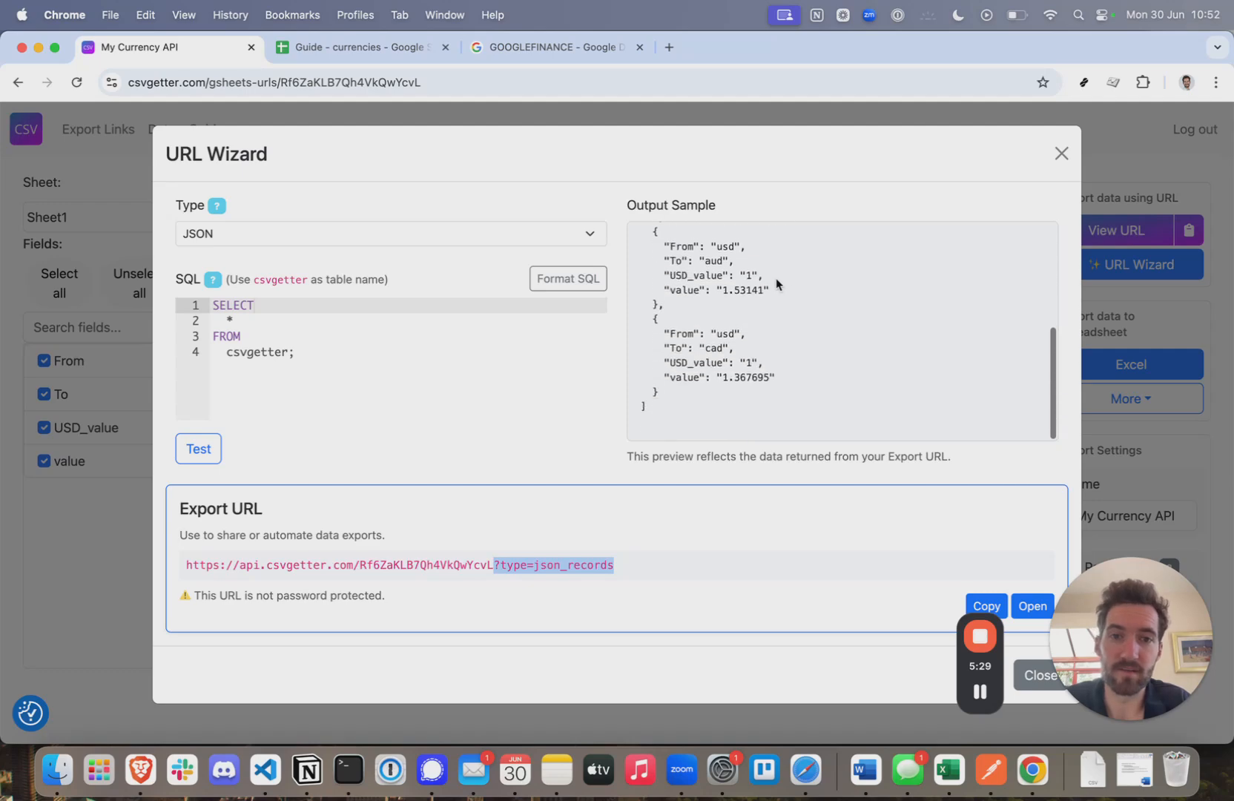
scroll(777, 284, "up", 3)
scroll(776, 284, "up", 2)
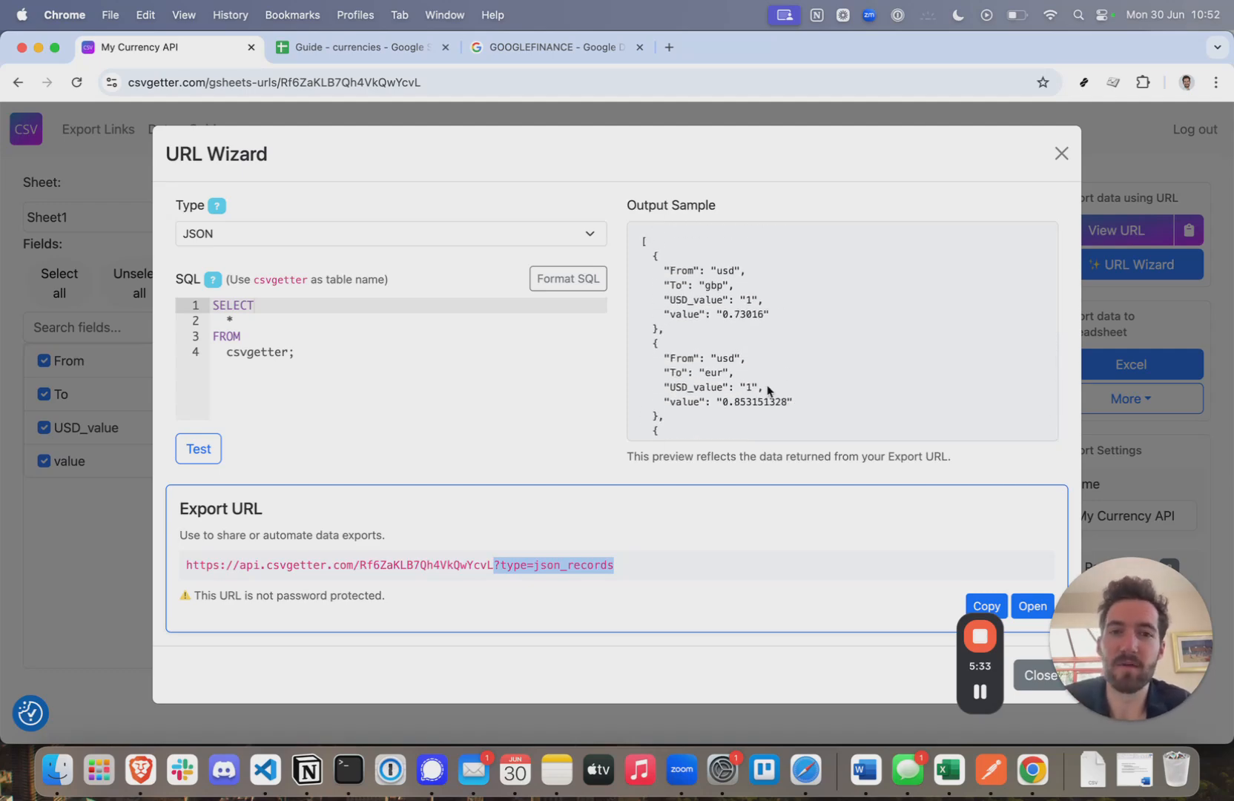
scroll(766, 345, "down", 5)
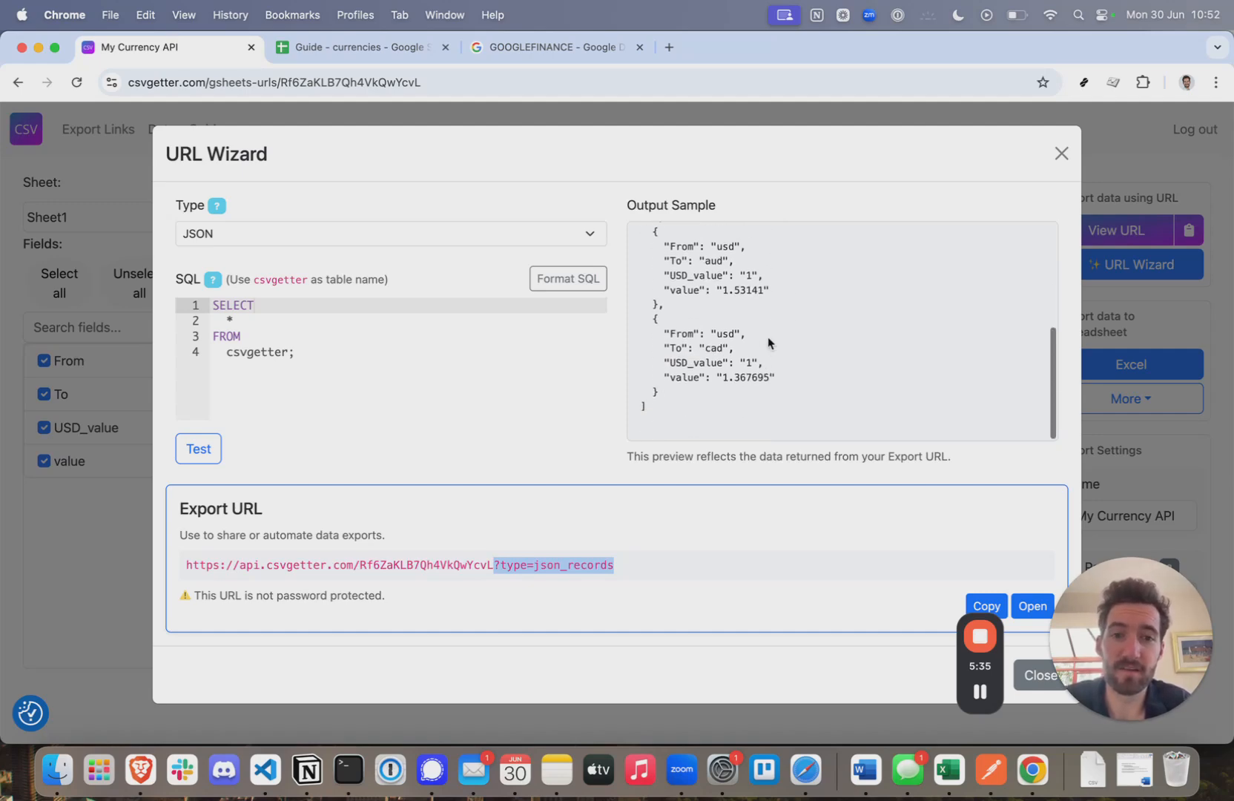
scroll(769, 343, "up", 3)
scroll(768, 342, "down", 4)
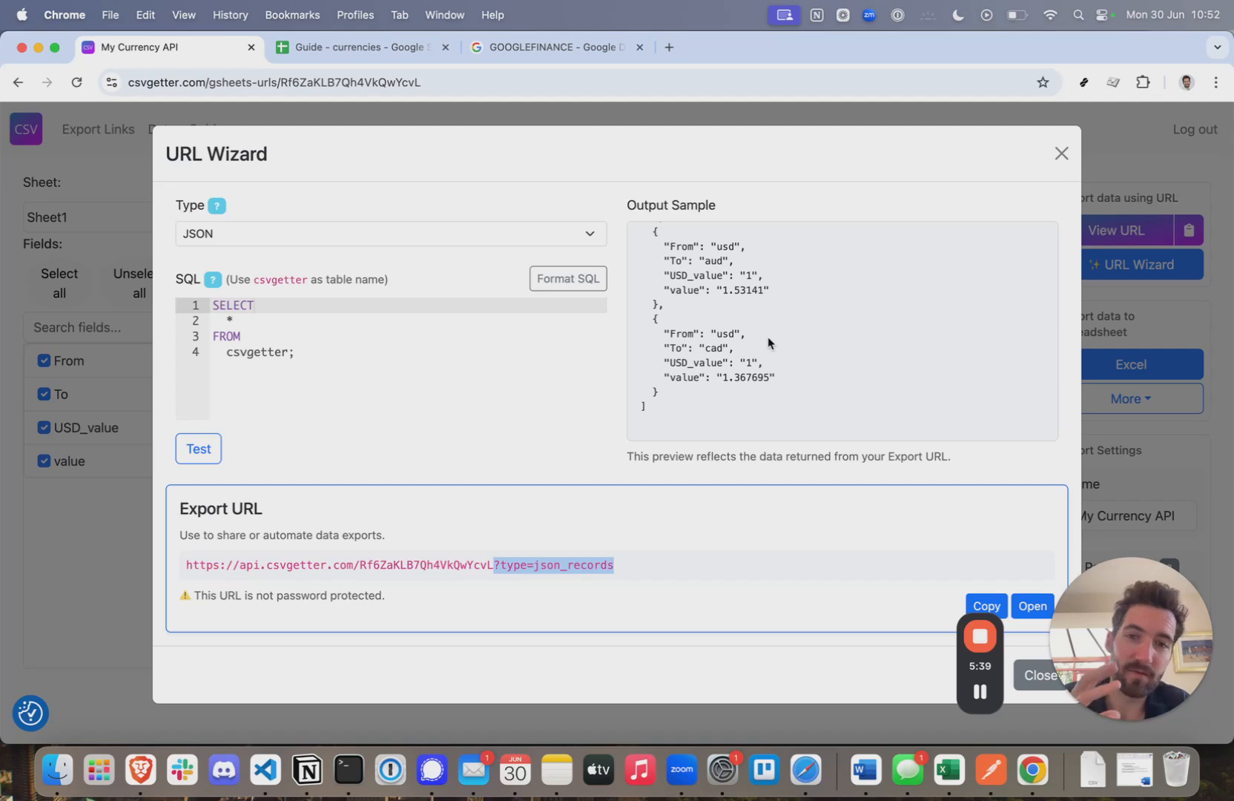
left_click(646, 576)
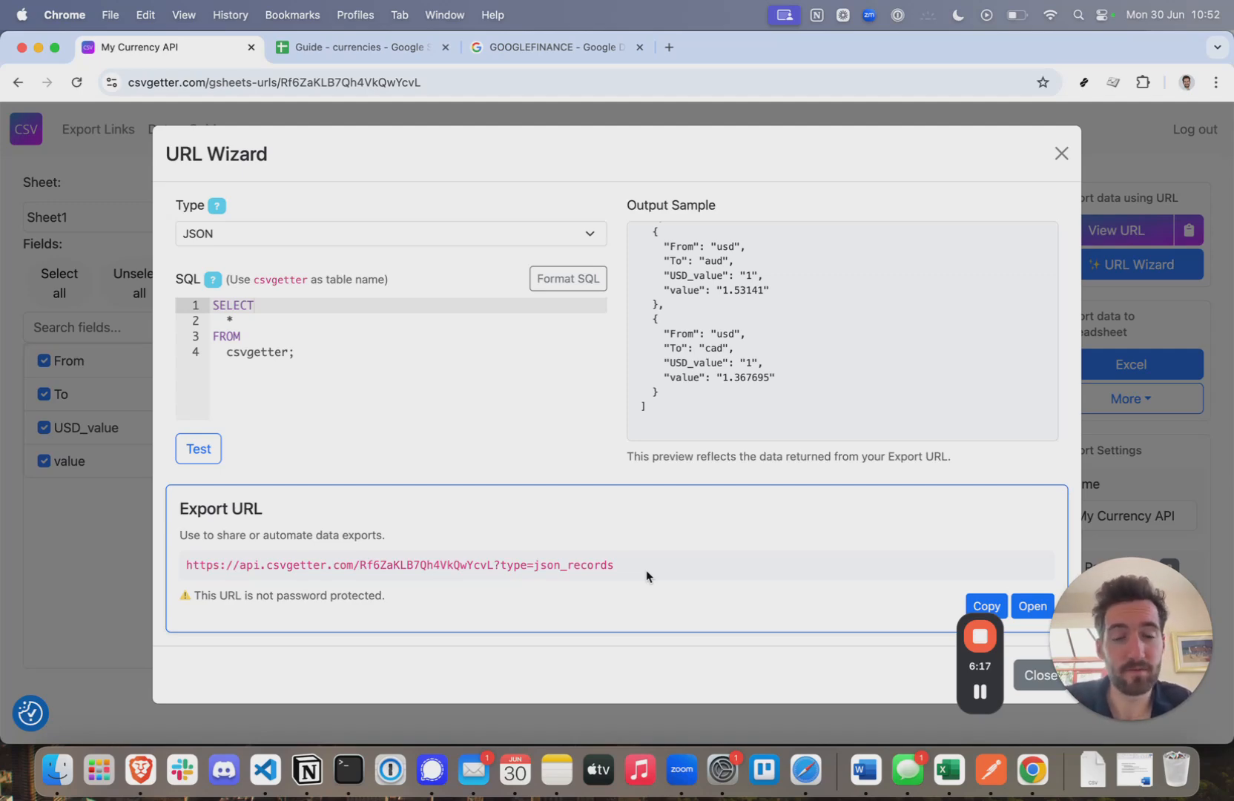
scroll(769, 298, "up", 3)
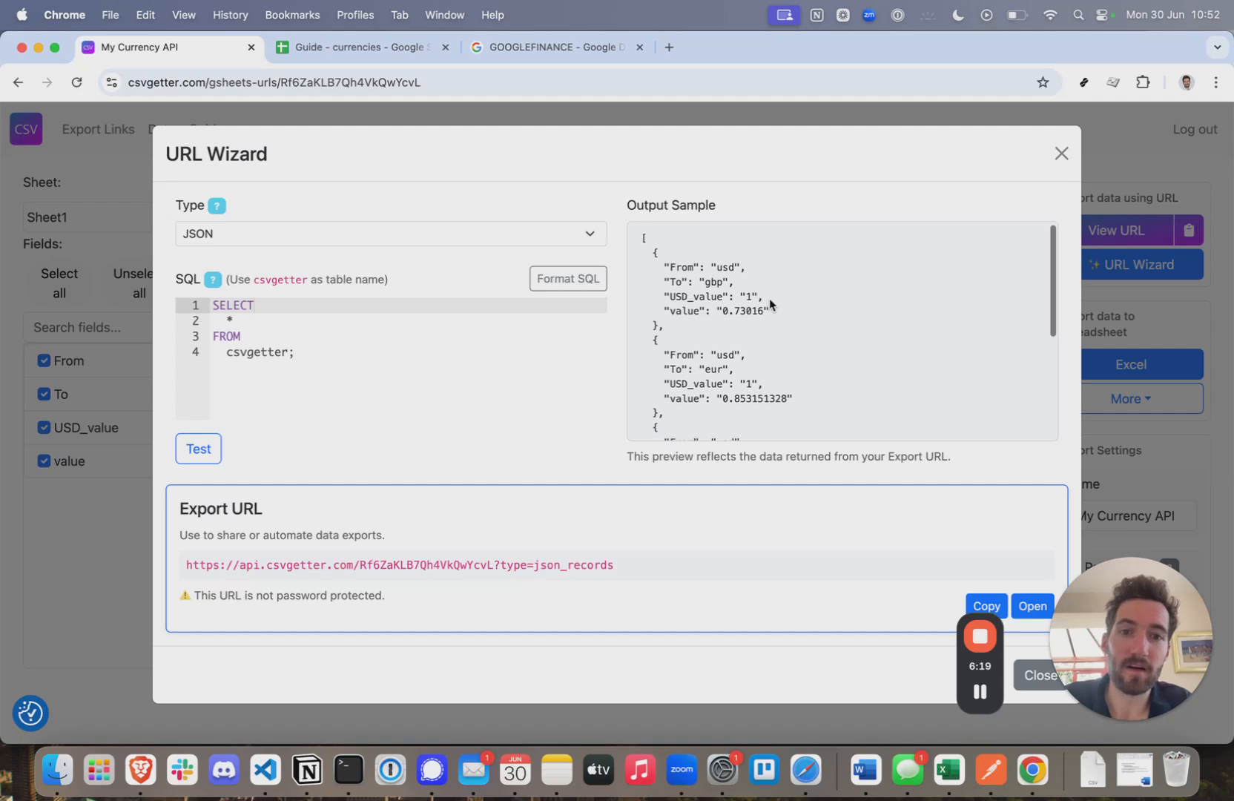
scroll(769, 298, "down", 2)
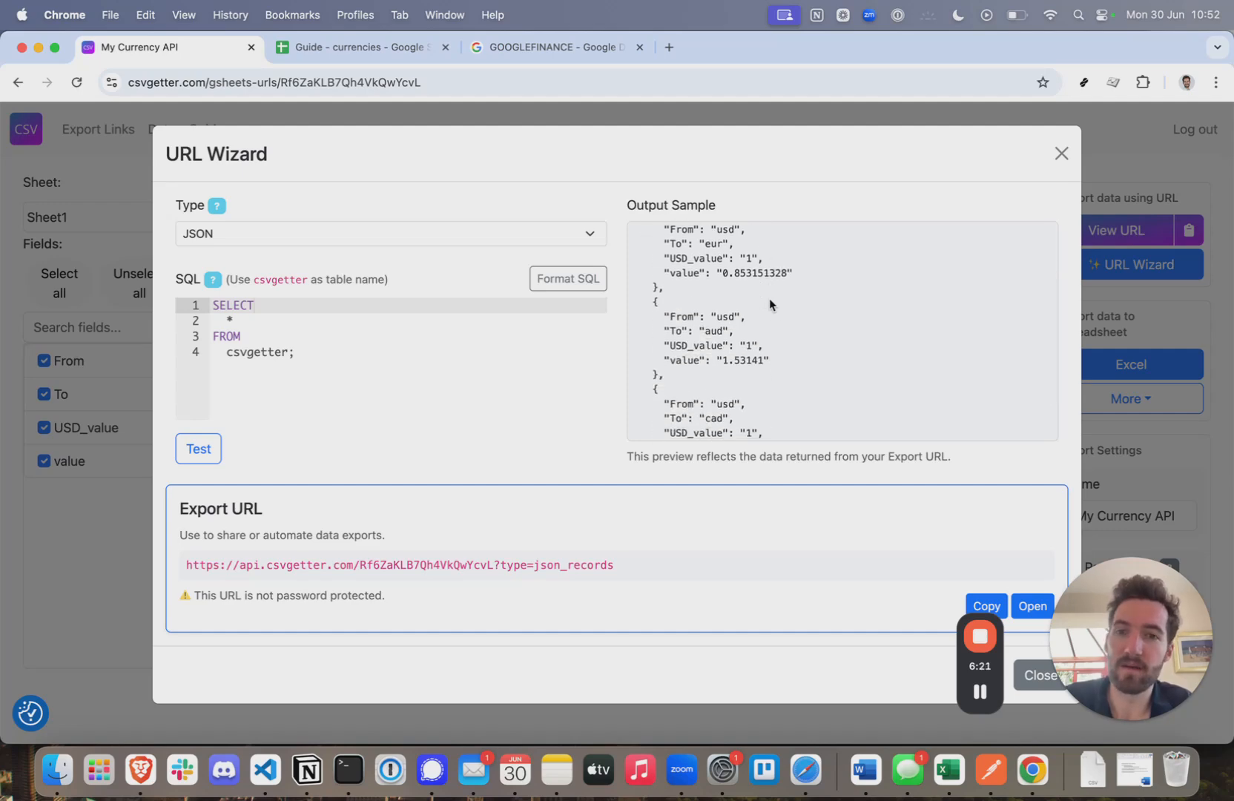
scroll(769, 304, "down", 2)
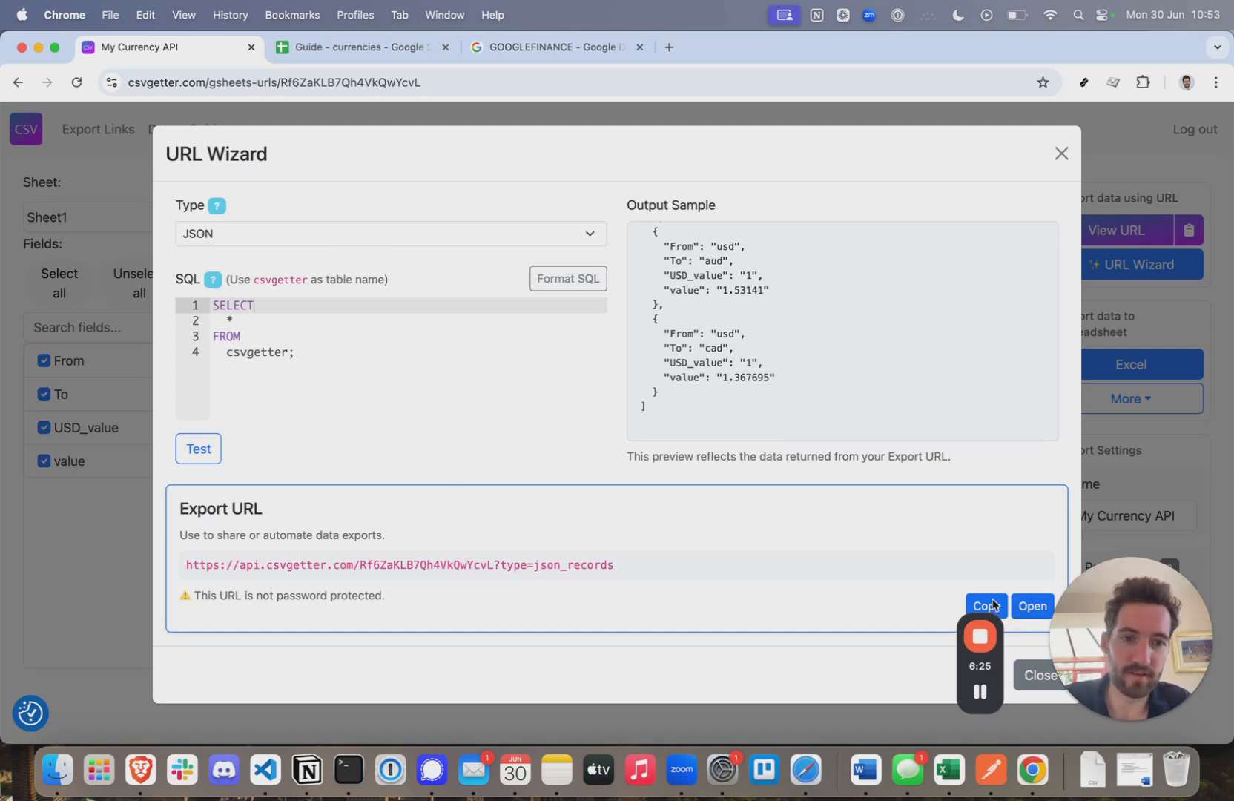
- Dismiss Postman's v11.51.5 update notice, leaving the blank Untitled GET request ready
left_click_drag(1149, 639, 1151, 492)
left_click_drag(992, 693, 1171, 686)
key("super+Tab")
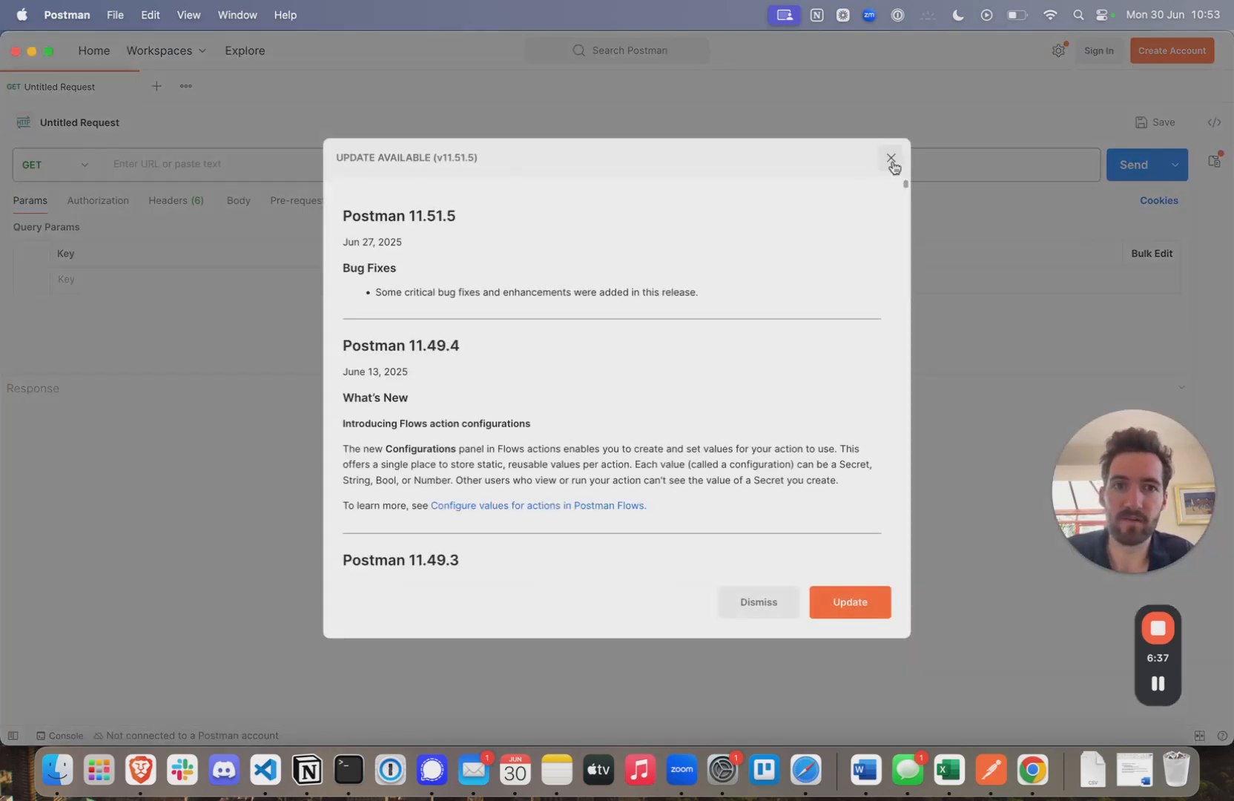
left_click(892, 159)
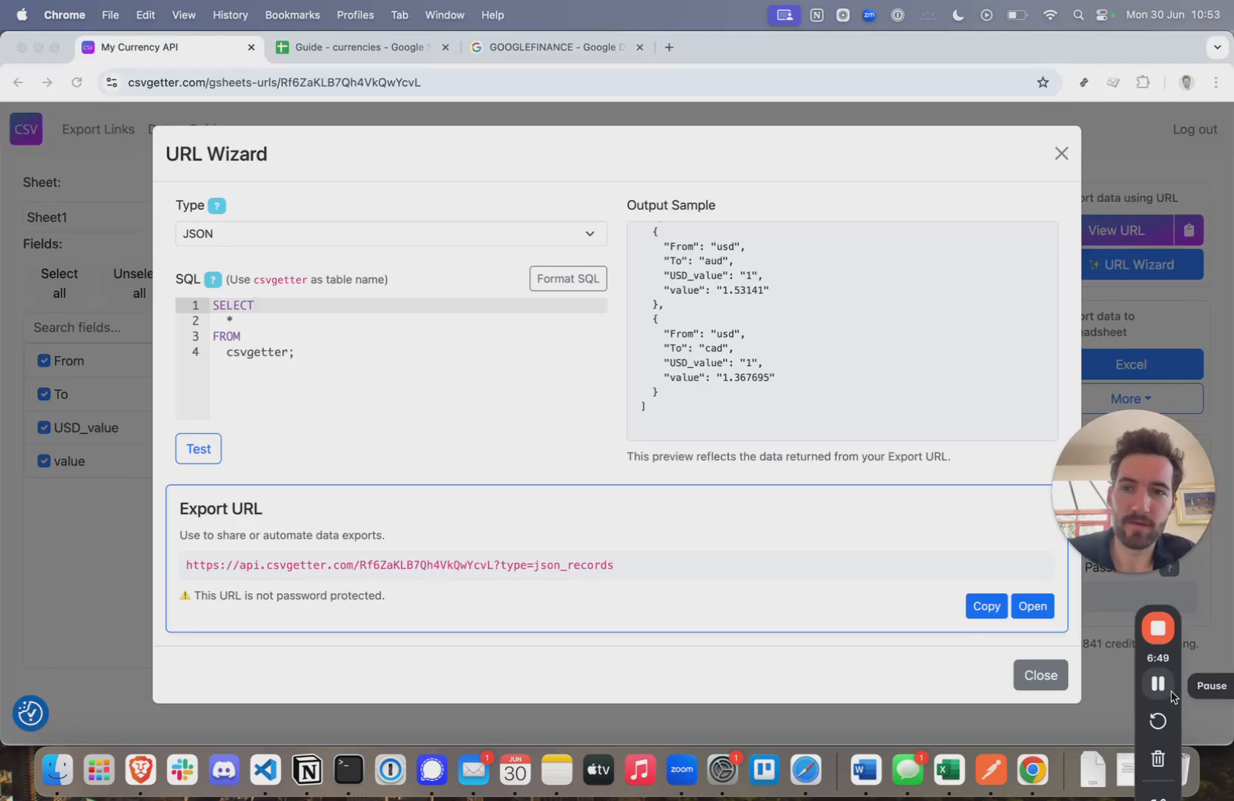
- Send the copied JSON export URL as a Postman GET, getting 200 OK with usd rate records
left_click(978, 608)
left_click(978, 612)
left_click(987, 789)
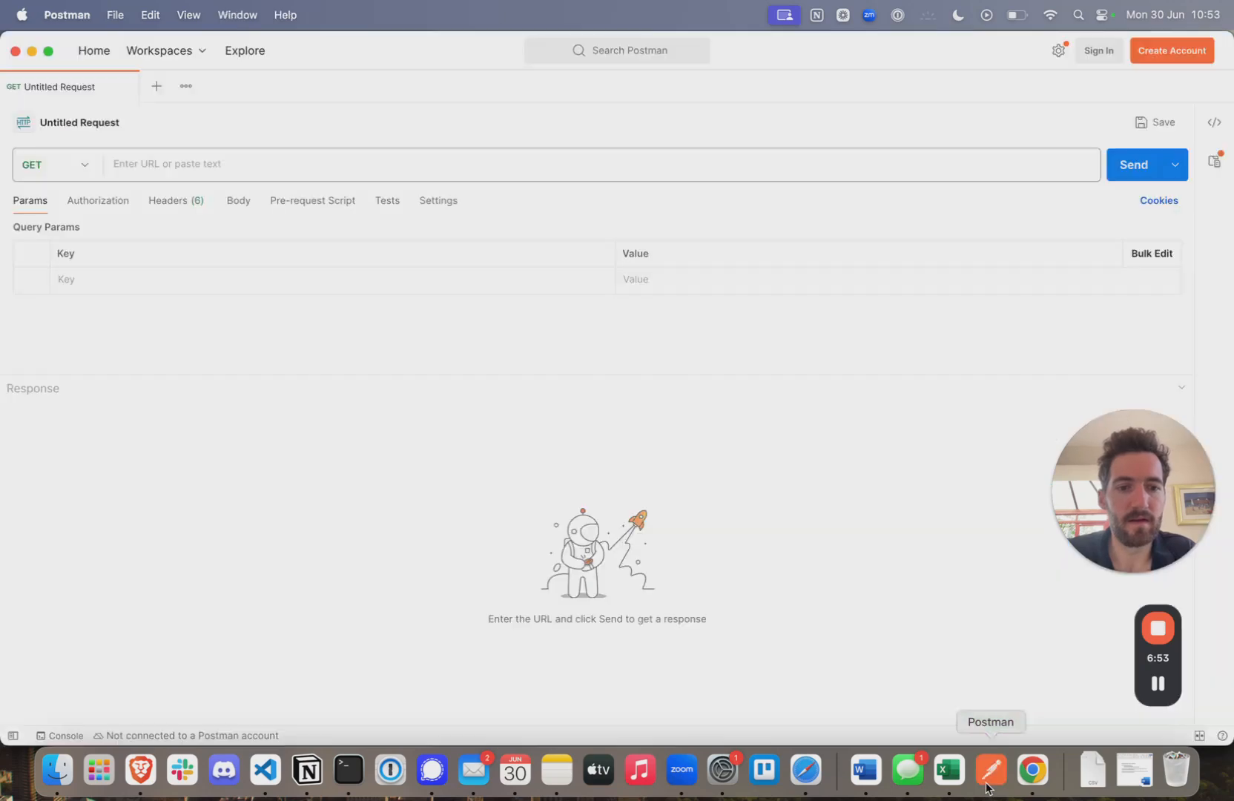
left_click(177, 166)
key("super+v")
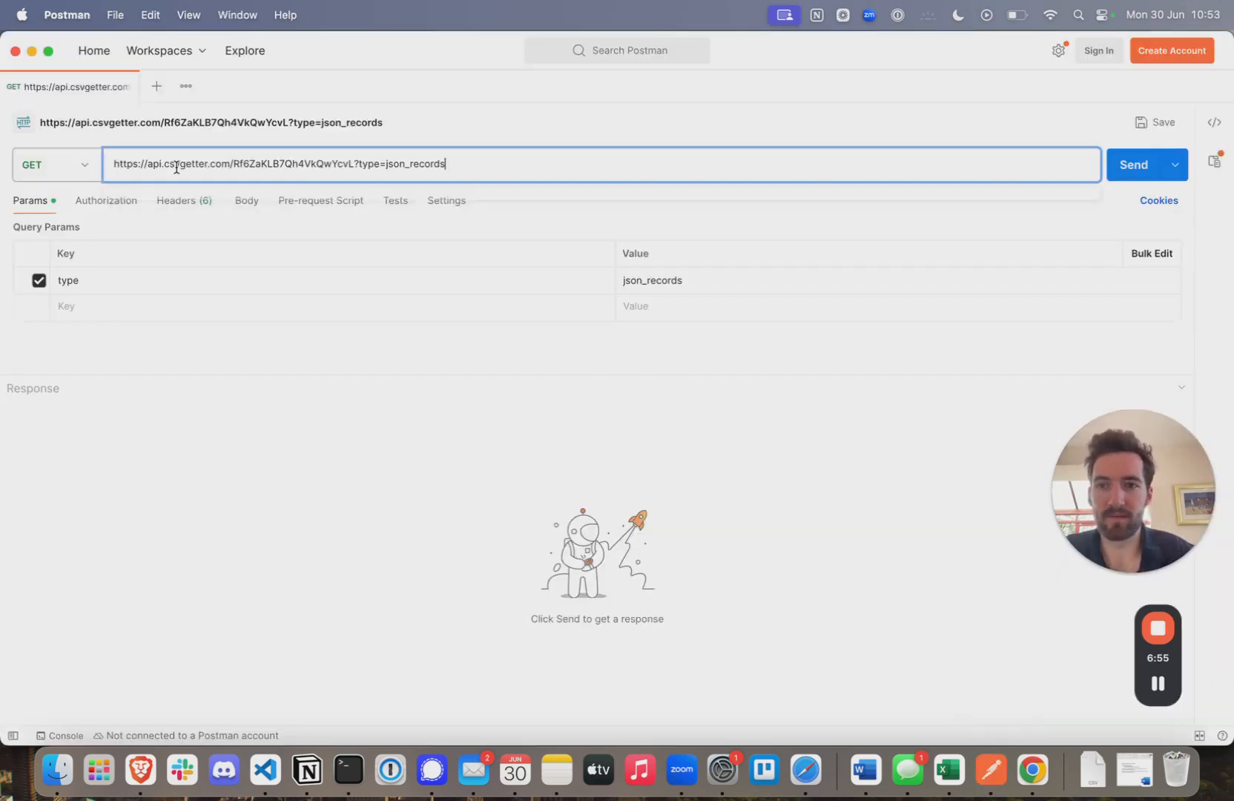
left_click(1132, 171)
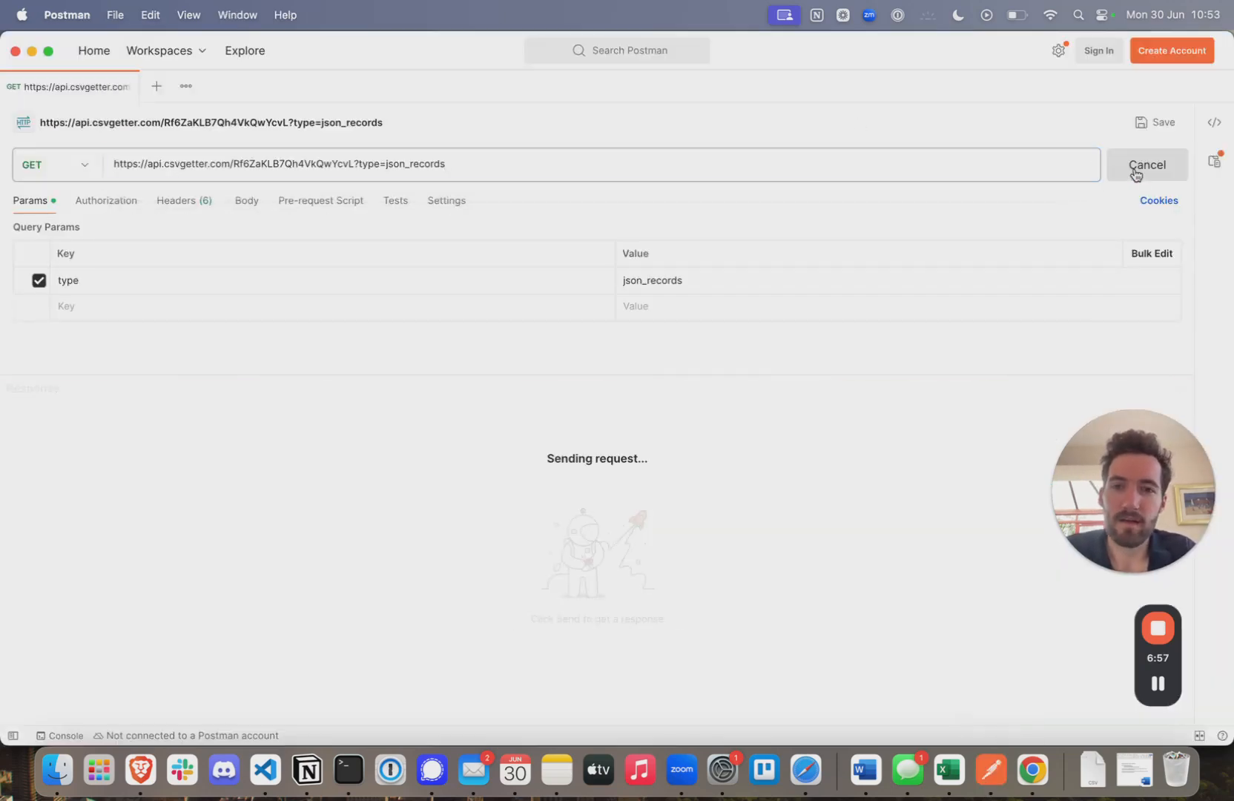
scroll(179, 556, "down", 4)
scroll(179, 556, "up", 3)
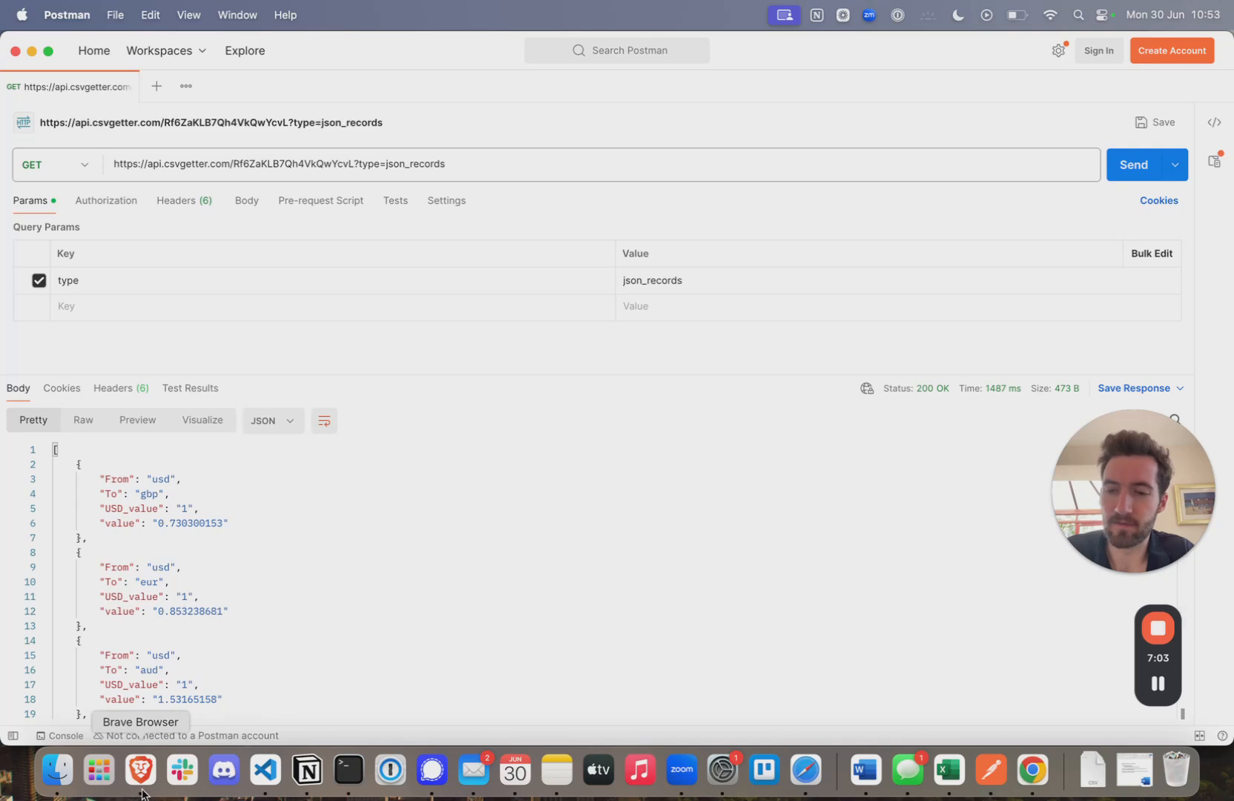
left_click(1023, 781)
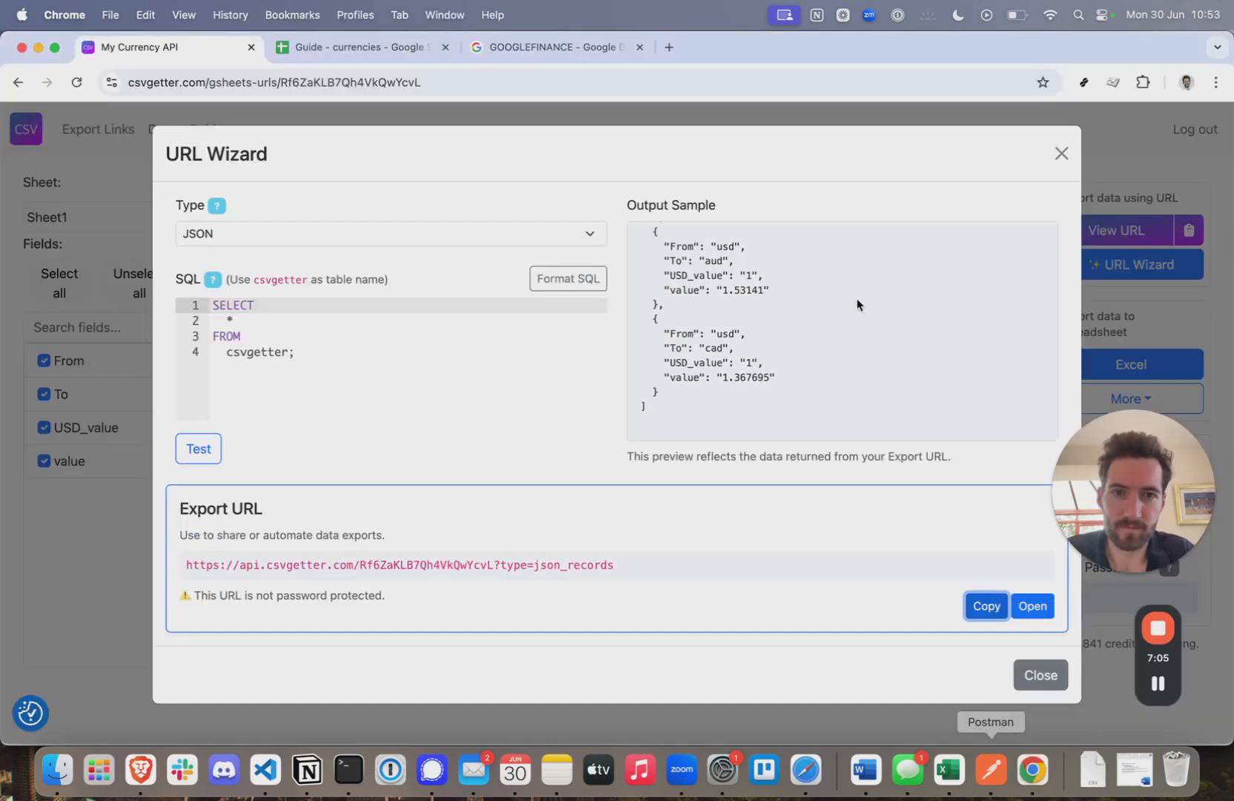
left_click_drag(767, 312, 665, 312)
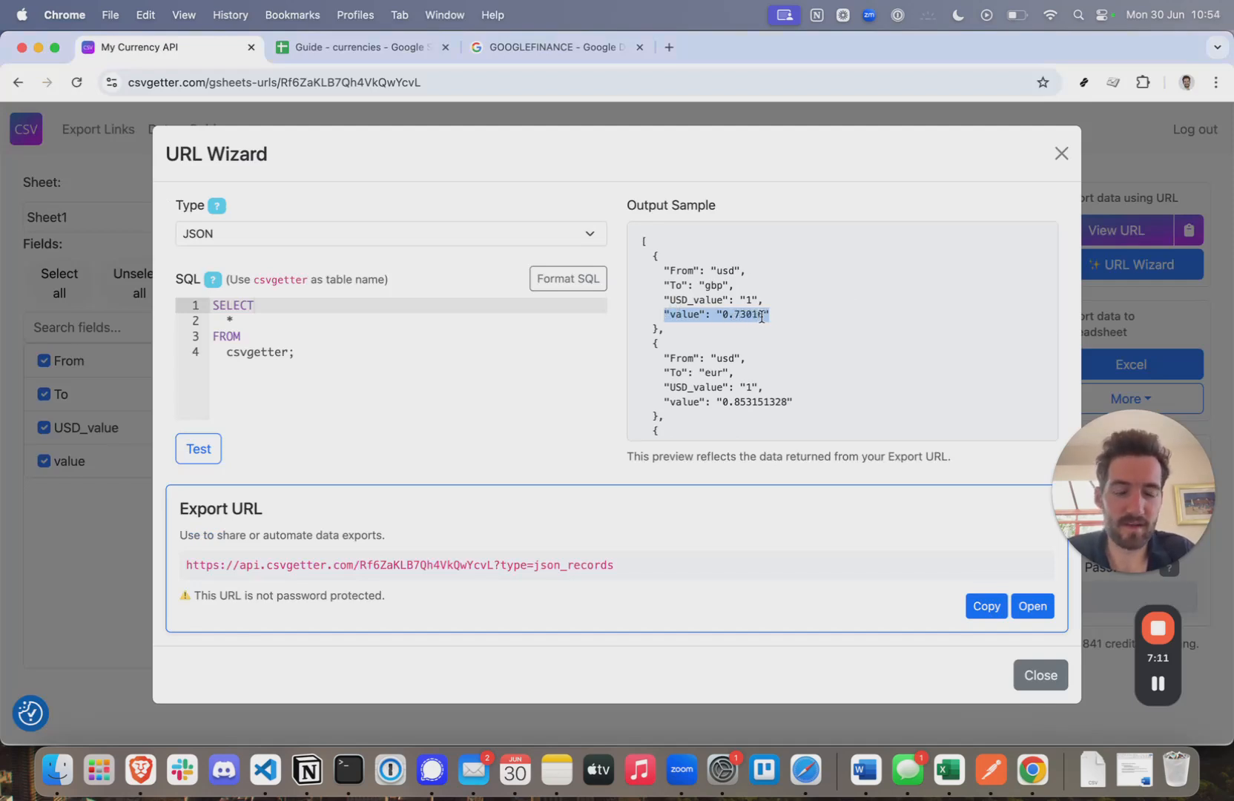
left_click(991, 769)
left_click(231, 523)
left_click_drag(229, 524, 129, 523)
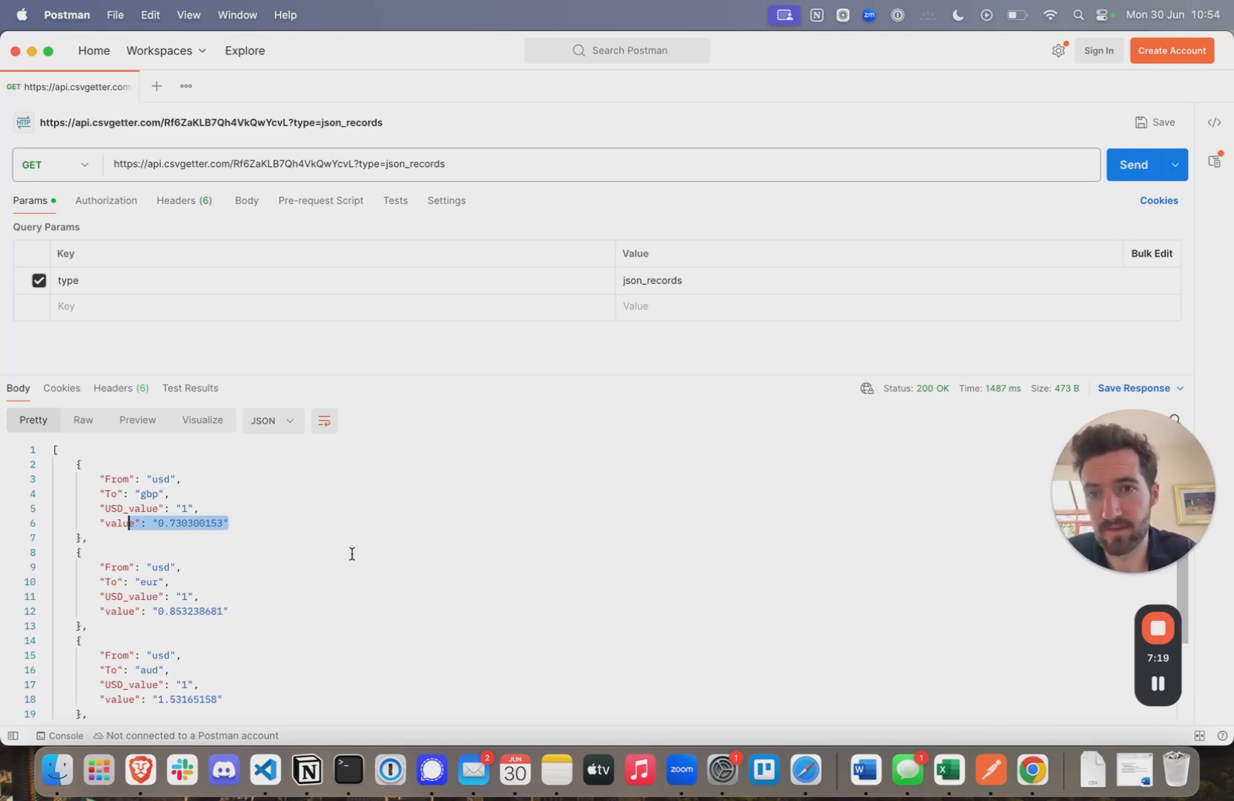
left_click(1032, 781)
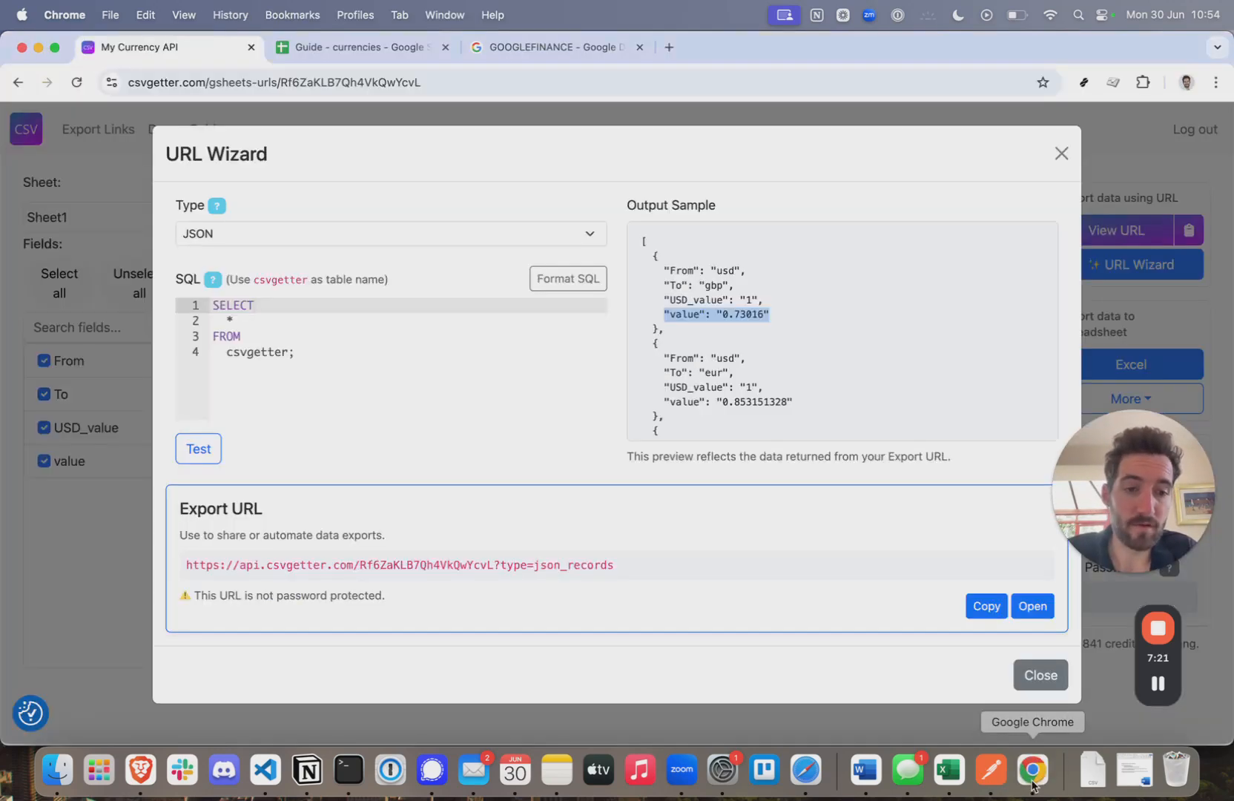
left_click(336, 362)
left_click_drag(321, 352, 215, 305)
- Append ORDER by value desc to the SQL query and test it, listing rates highest first
left_click(352, 346)
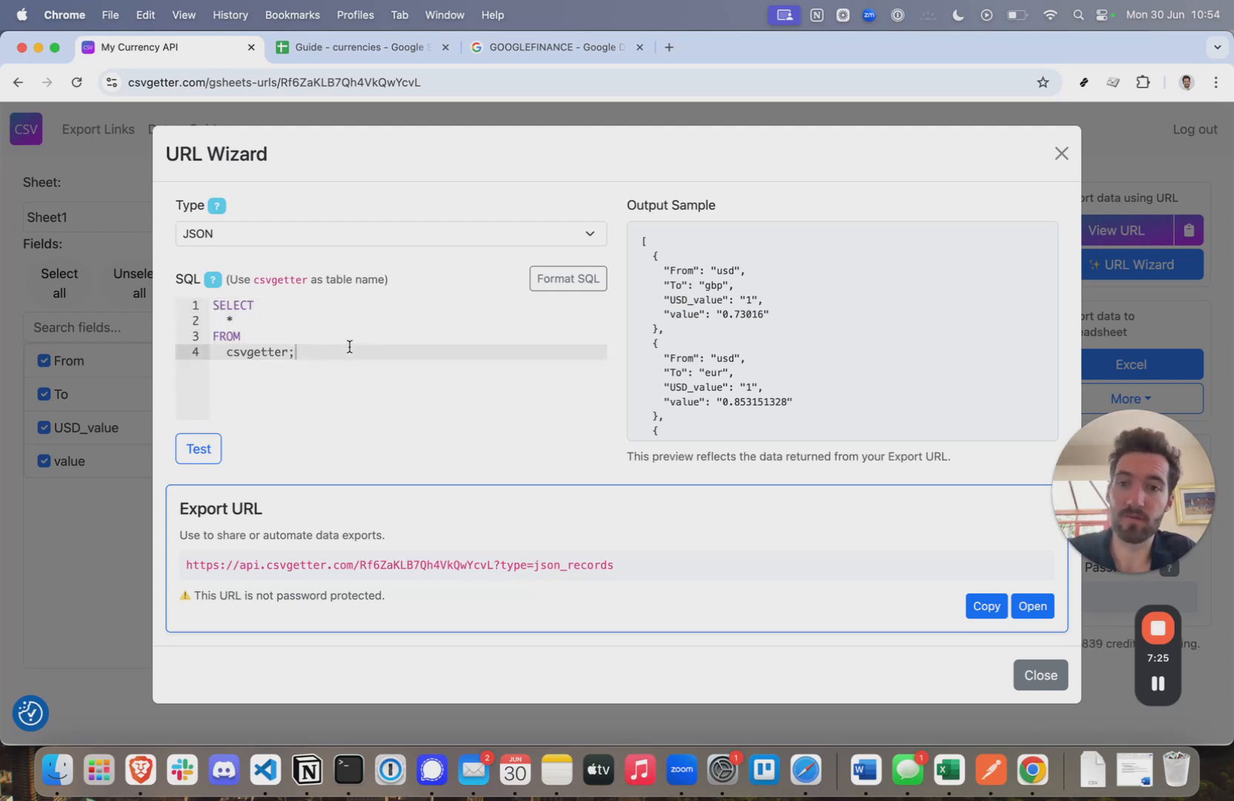
key("BackSpace")
key("Return")
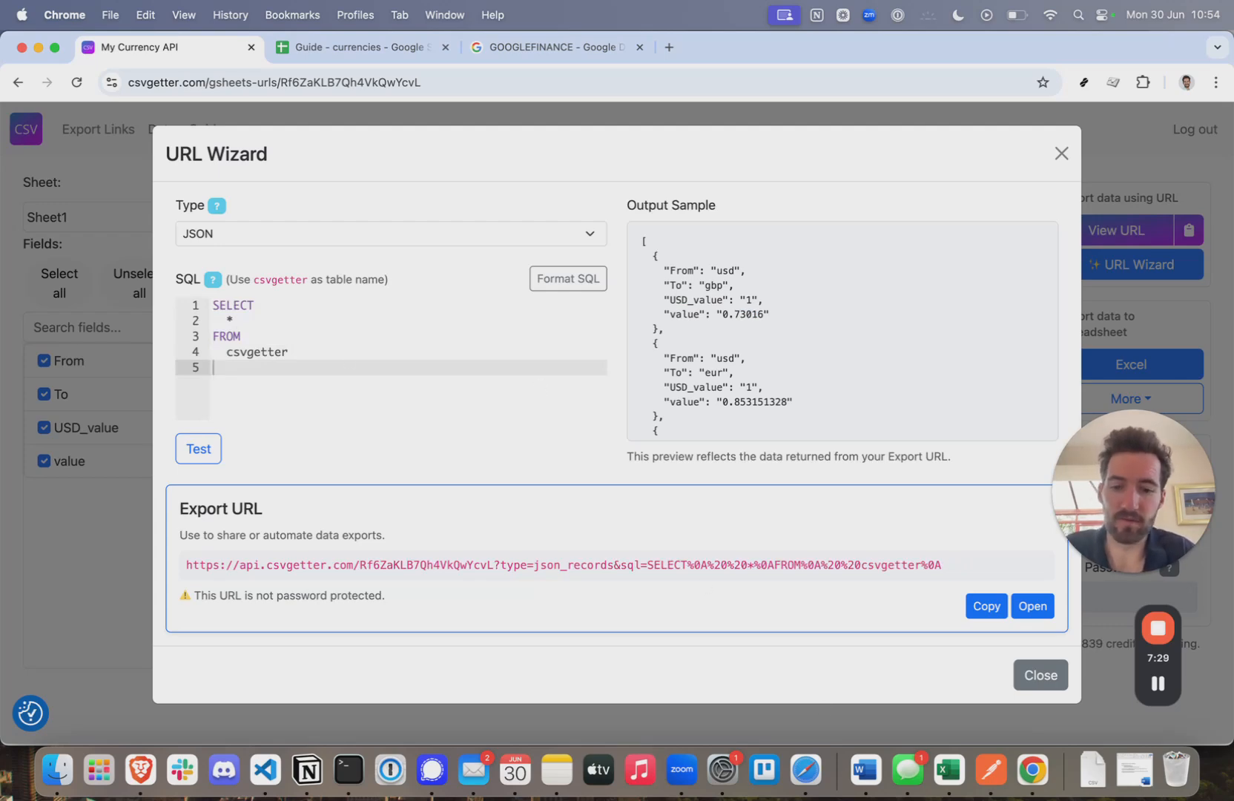
type("ORDER by v")
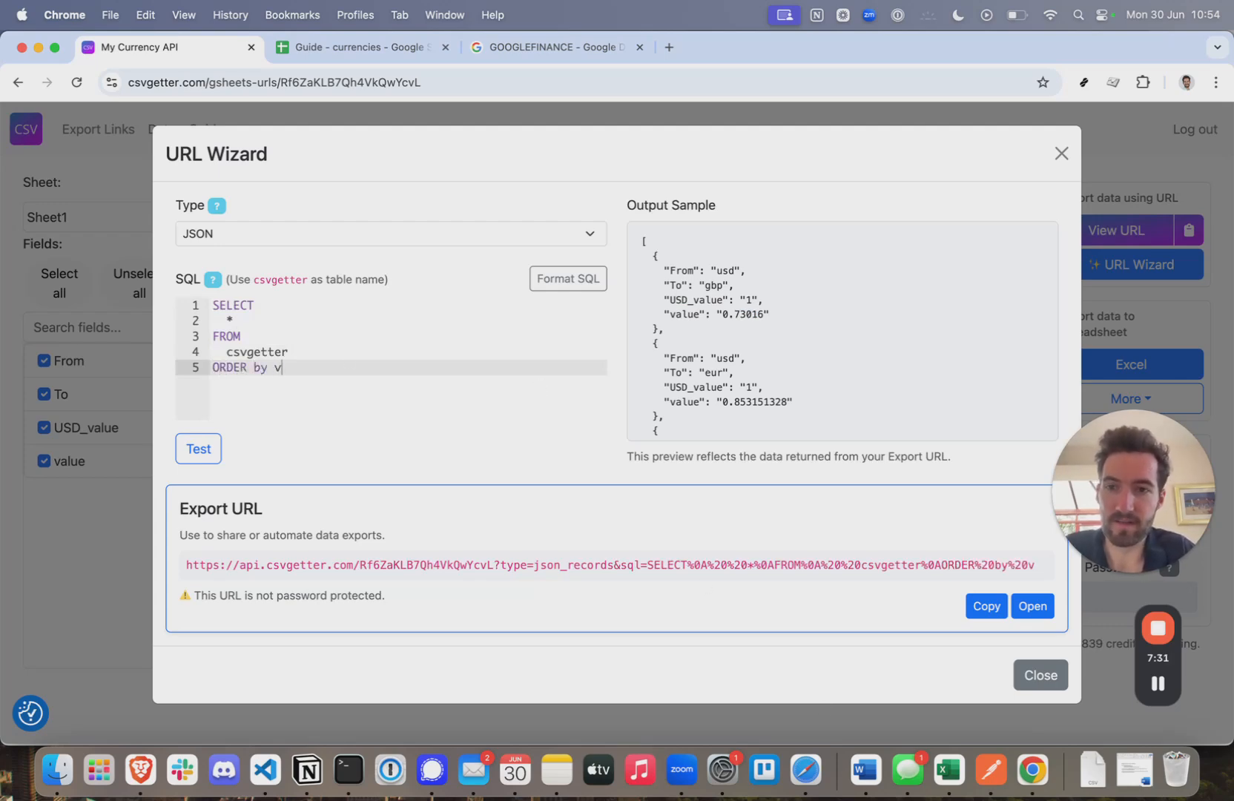
type("alue desc")
left_click(198, 449)
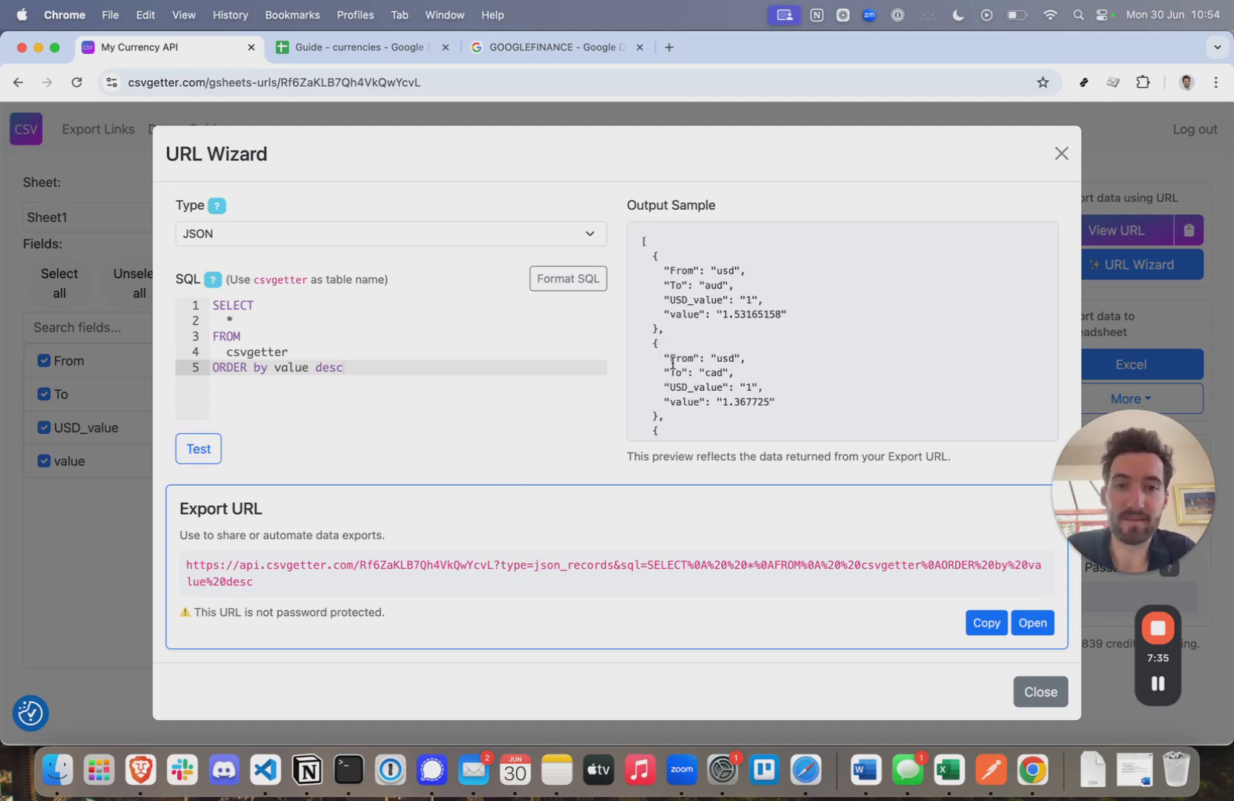
scroll(798, 338, "down", 5)
scroll(795, 338, "up", 5)
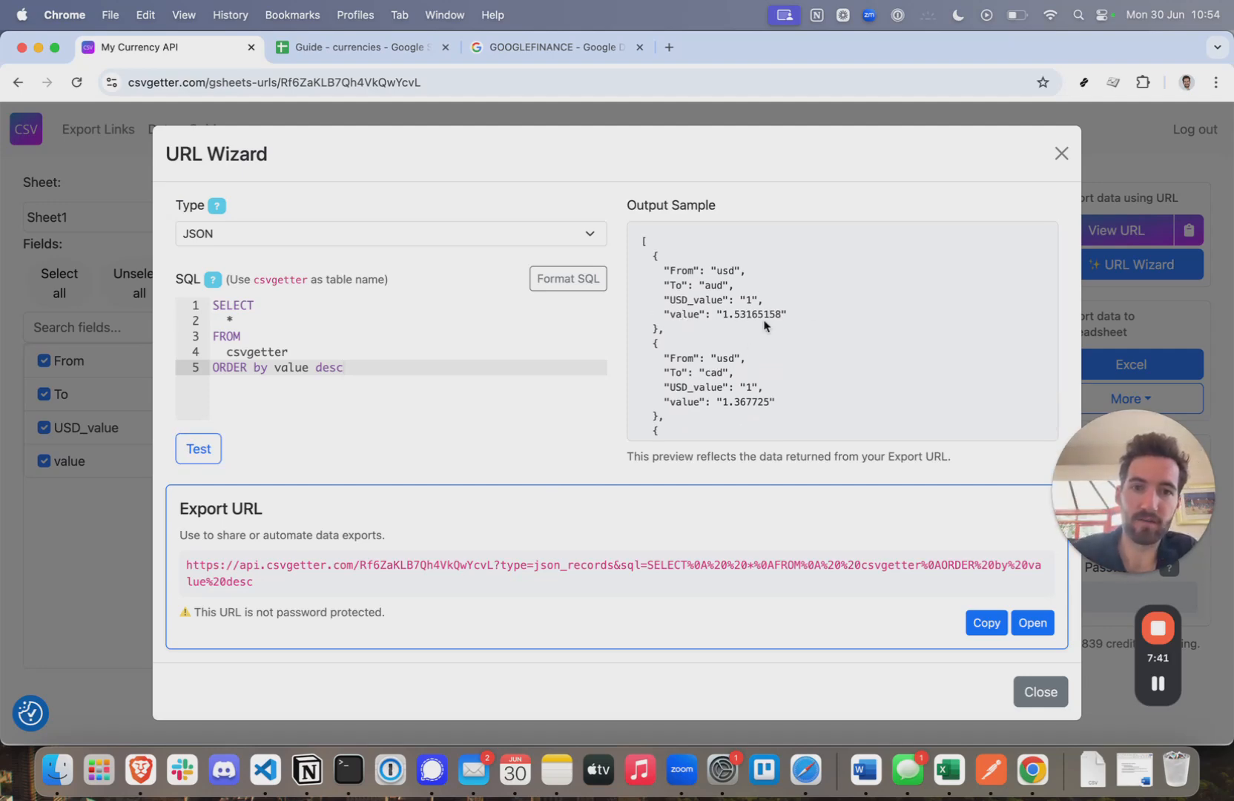
scroll(764, 324, "down", 5)
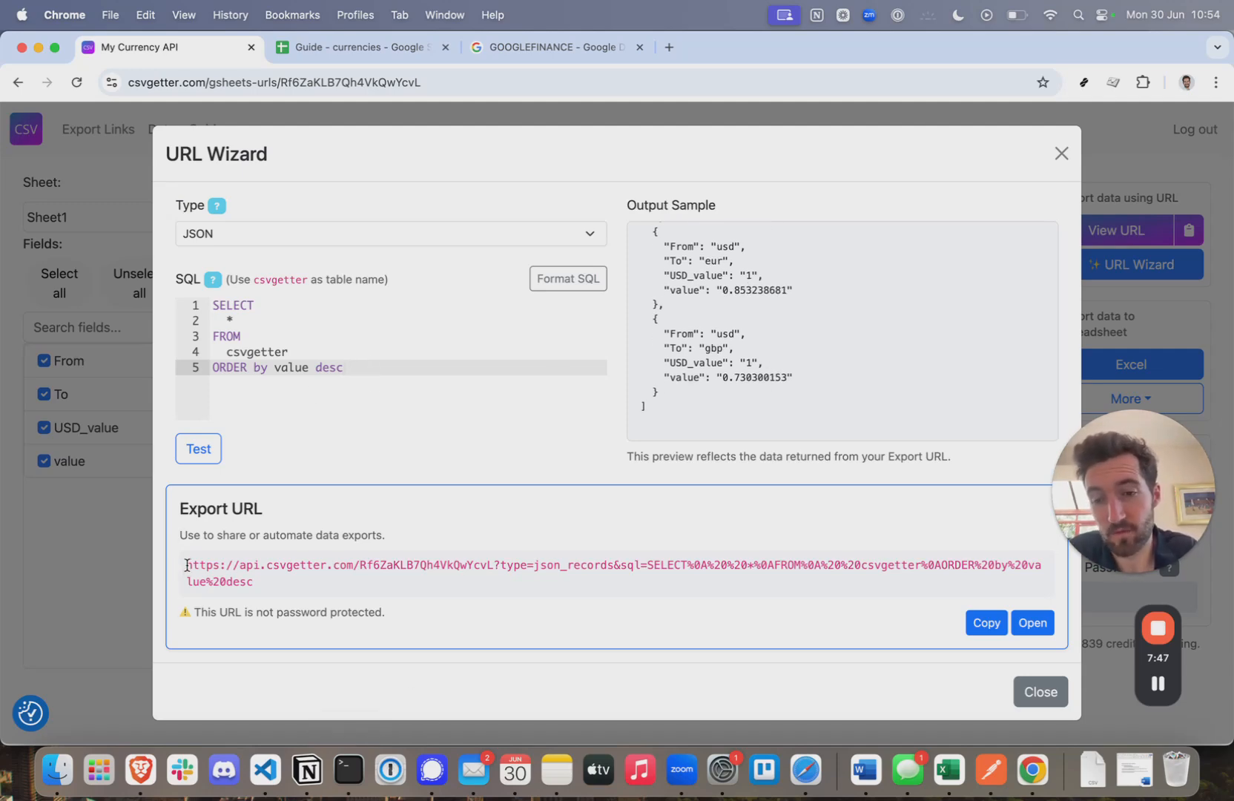
- Select the ORDER by clause on line 5 so it can be replaced with a filter
left_click_drag(186, 565, 474, 591)
left_click(384, 368)
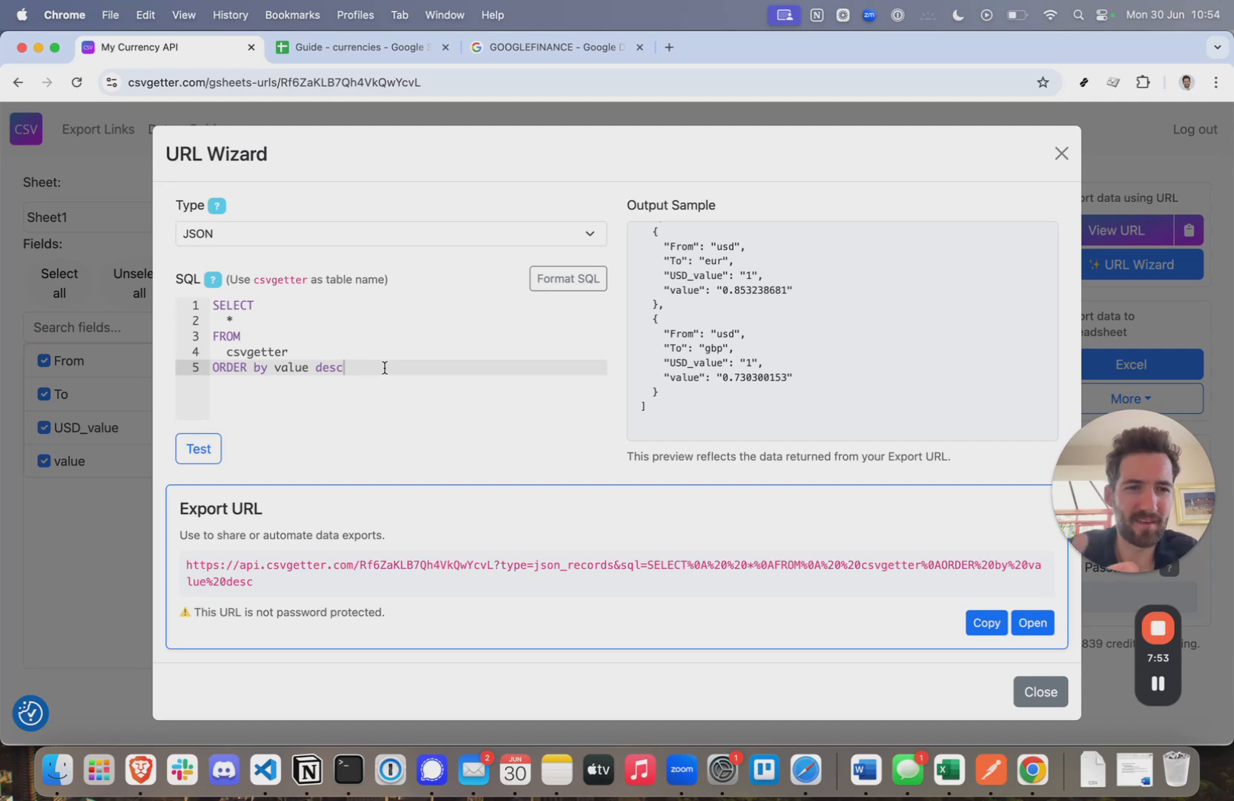
left_click_drag(389, 369, 197, 373)
- Write a WHERE To == 'gbp' filter on line 5 and test the query
type("W")
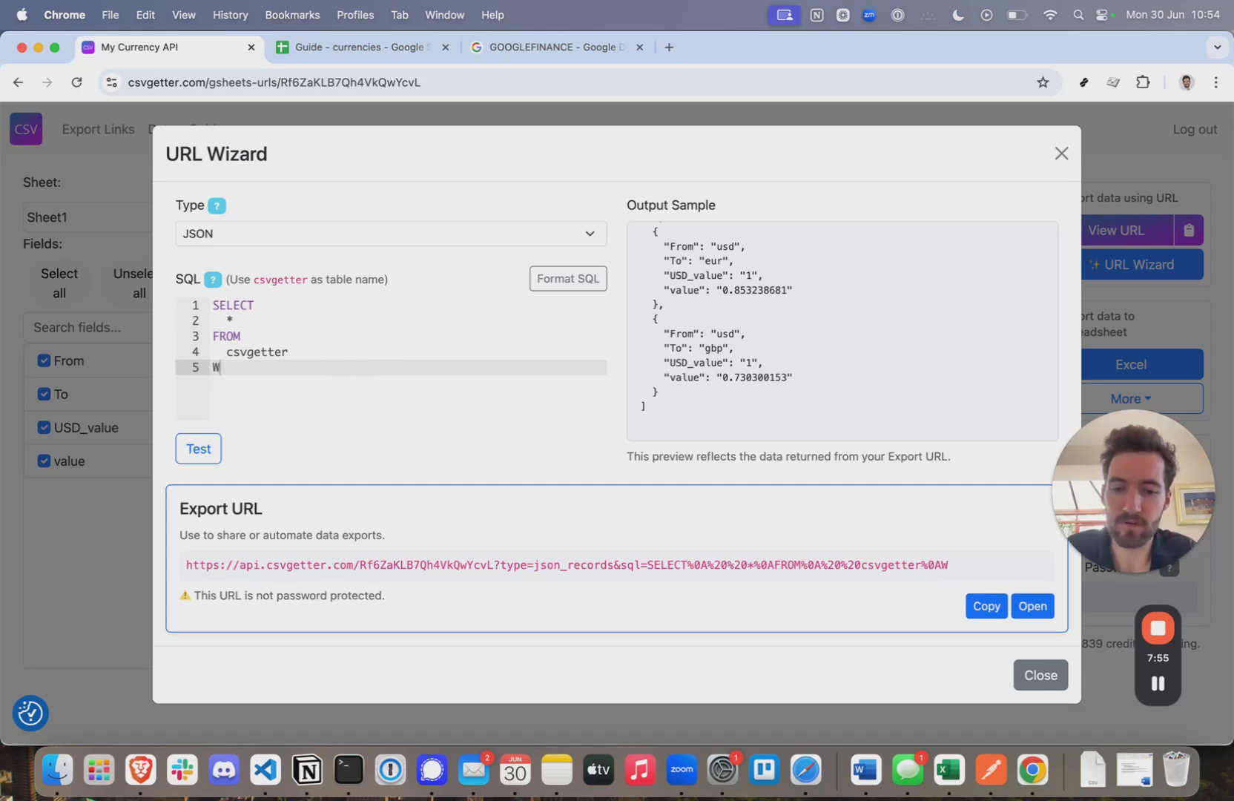
type("HERE From ==")
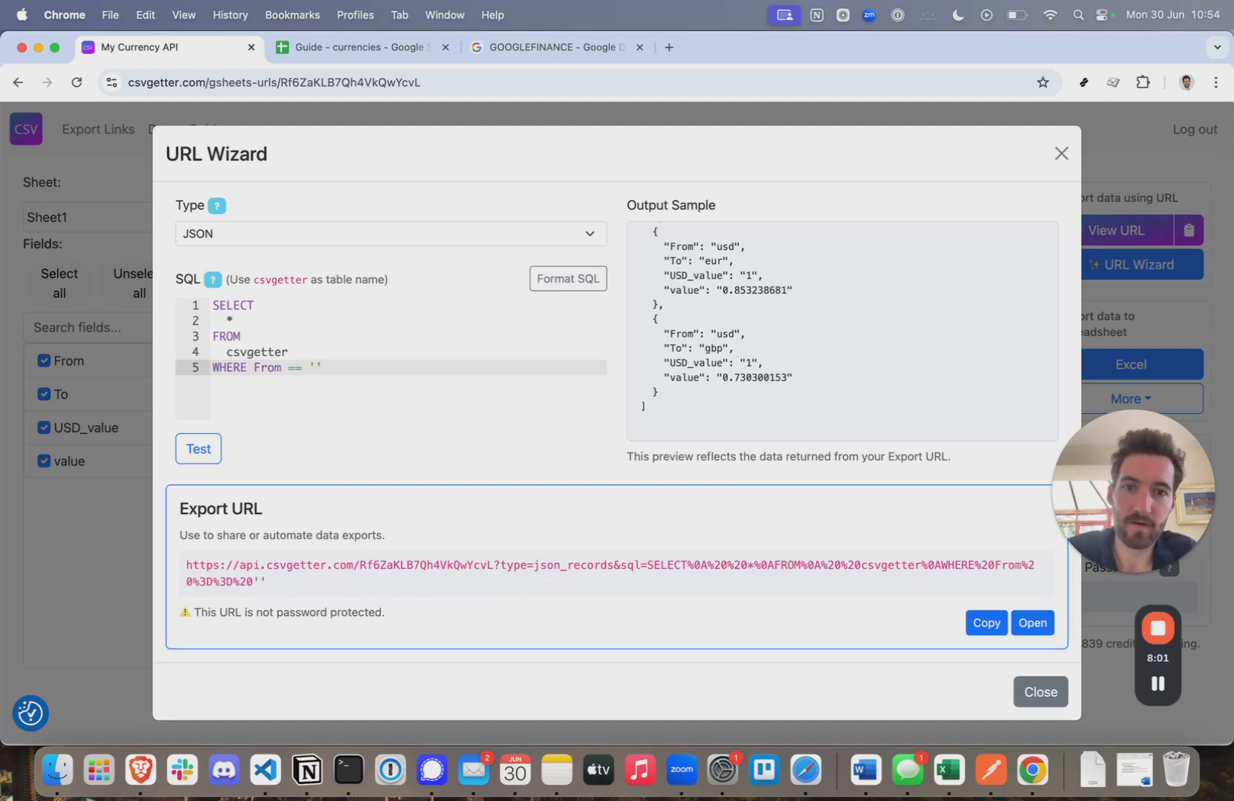
double_click(254, 370)
type("To == 'gbp")
left_click(199, 449)
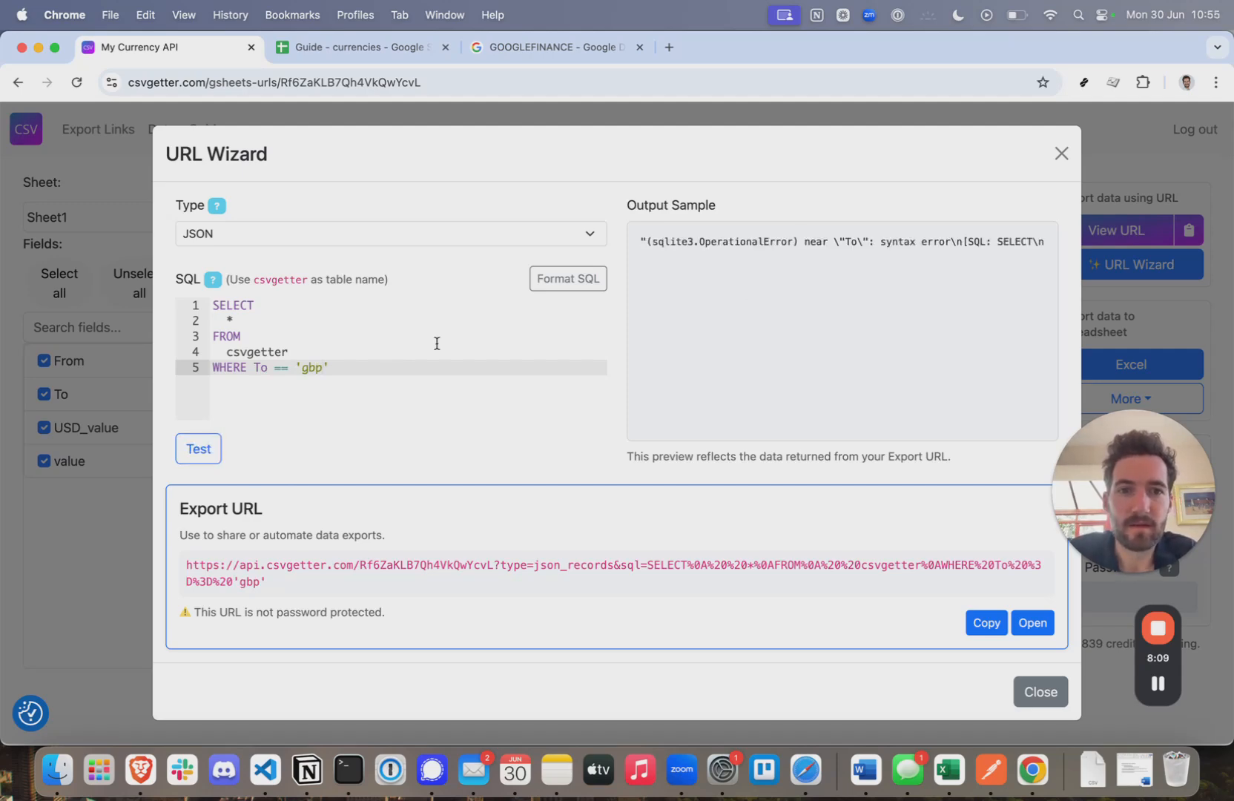
scroll(930, 245, "right", 3)
scroll(928, 244, "right", 5)
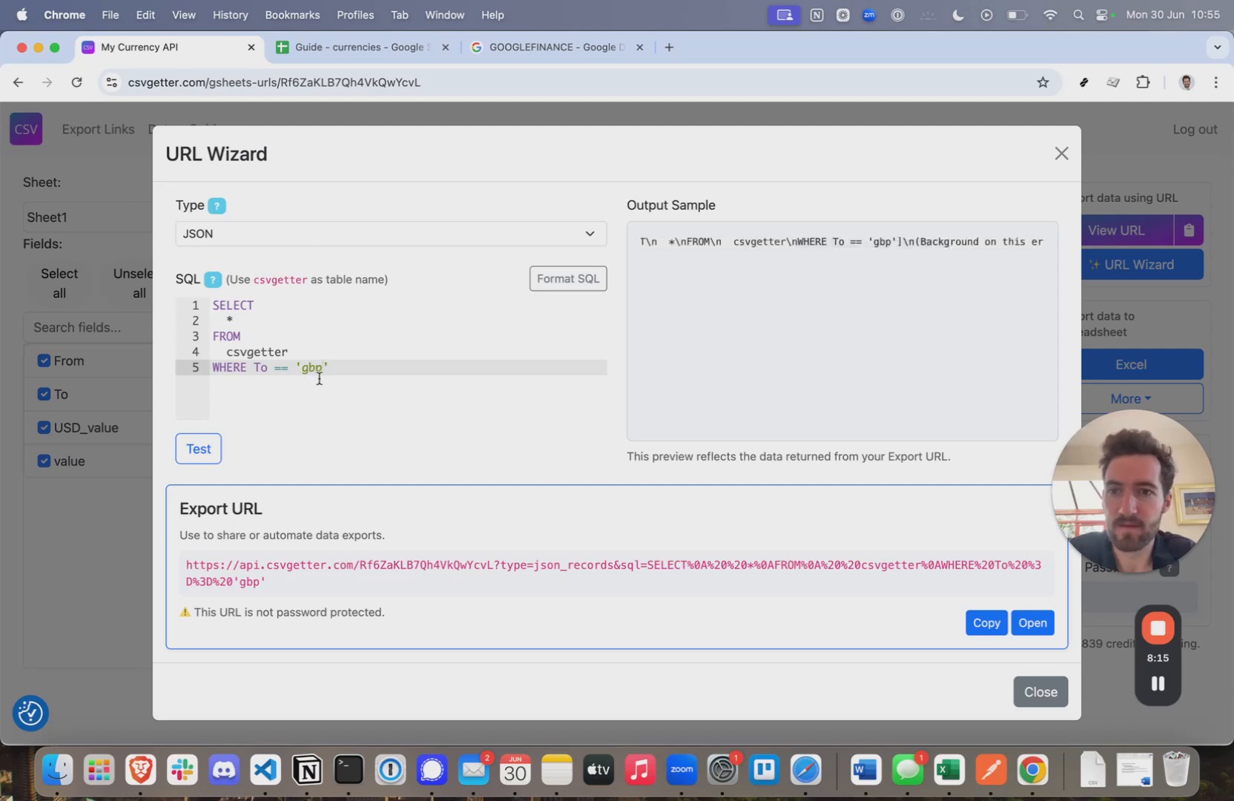
- Correct the filter to WHERE `To` = 'gbp' and rerun it, returning a single gbp record
left_click(254, 368)
type("`")
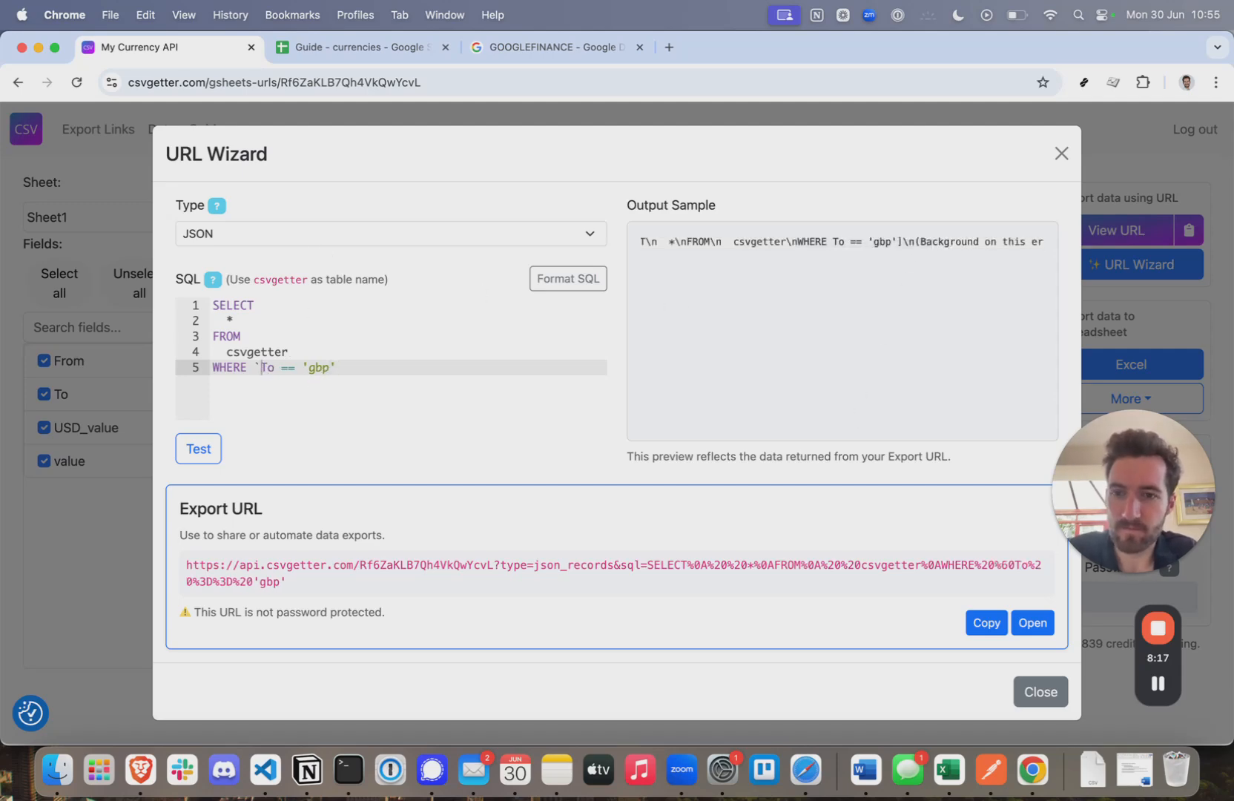
left_click(275, 368)
type("`")
left_click(300, 369)
key("BackSpace")
left_click(207, 459)
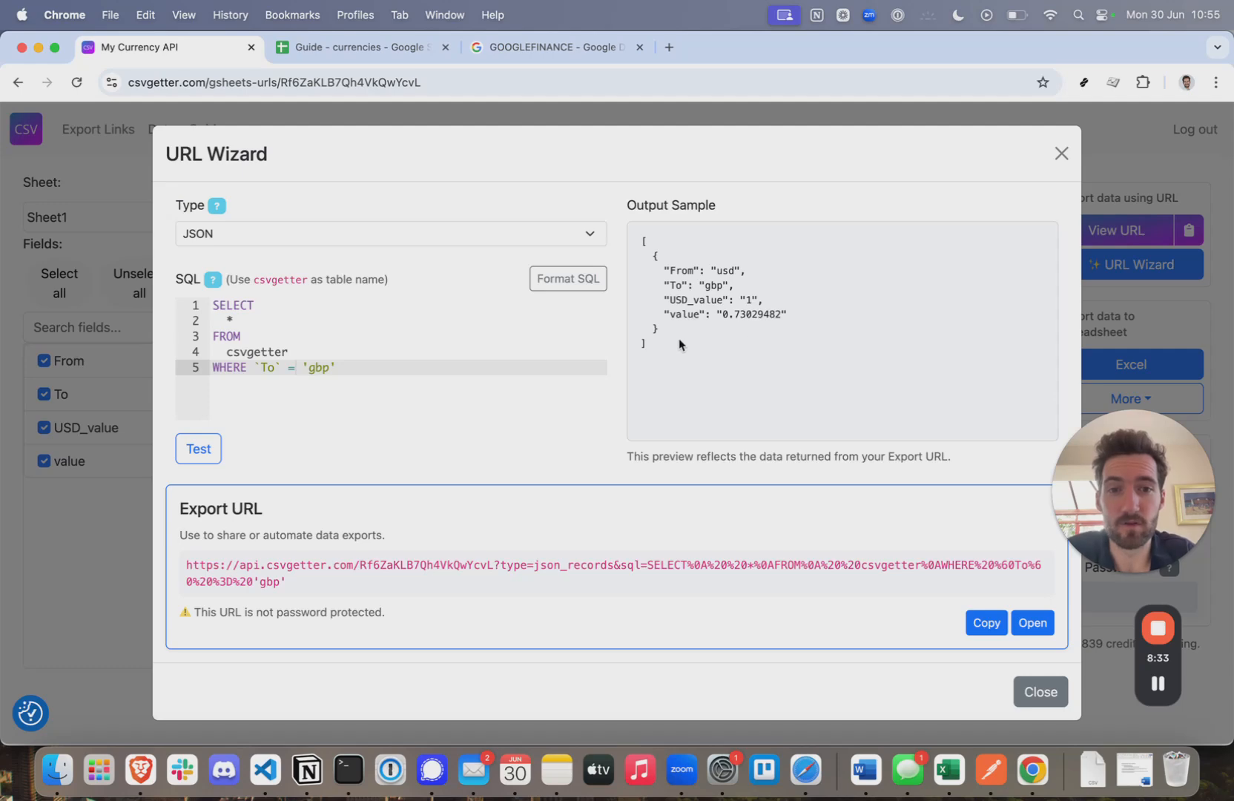
left_click_drag(675, 354, 651, 239)
- Change the filter value from gbp to eur and test, returning one eur record of 0.853198642
left_click(419, 384)
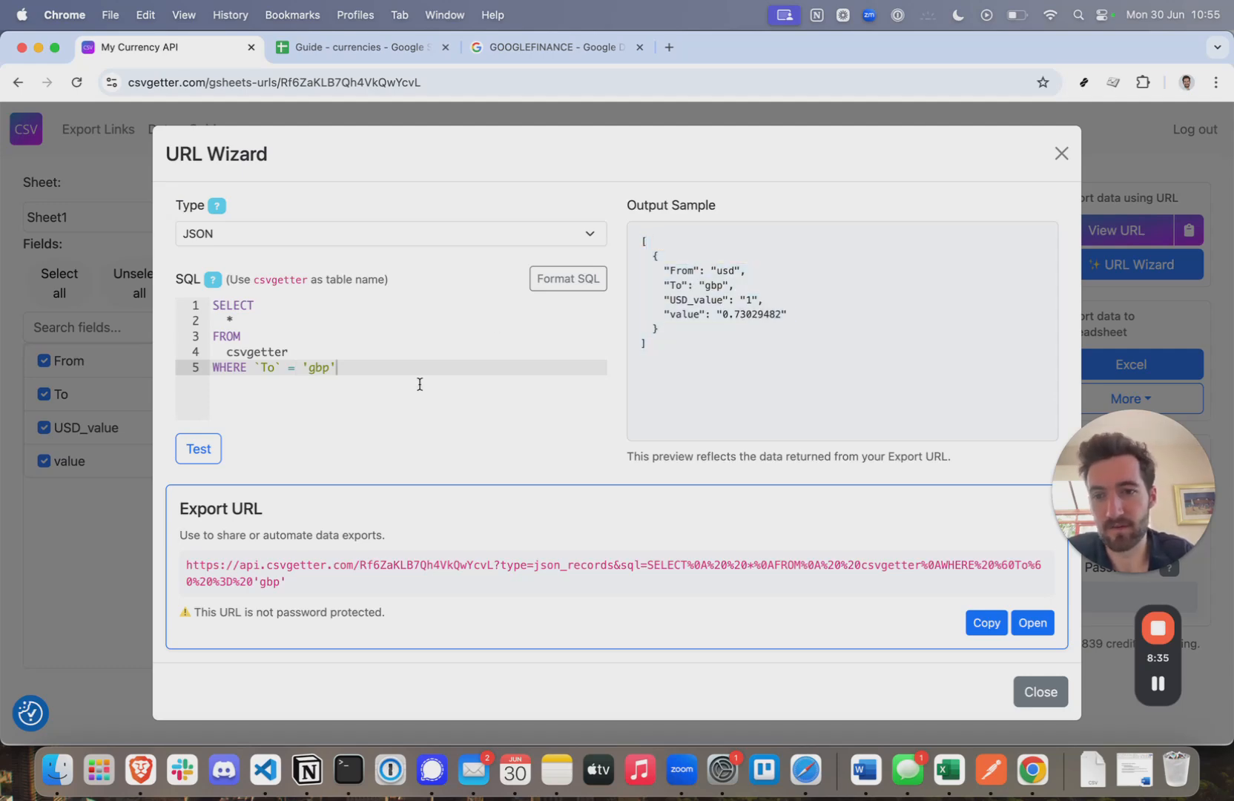
left_click_drag(303, 588, 177, 569)
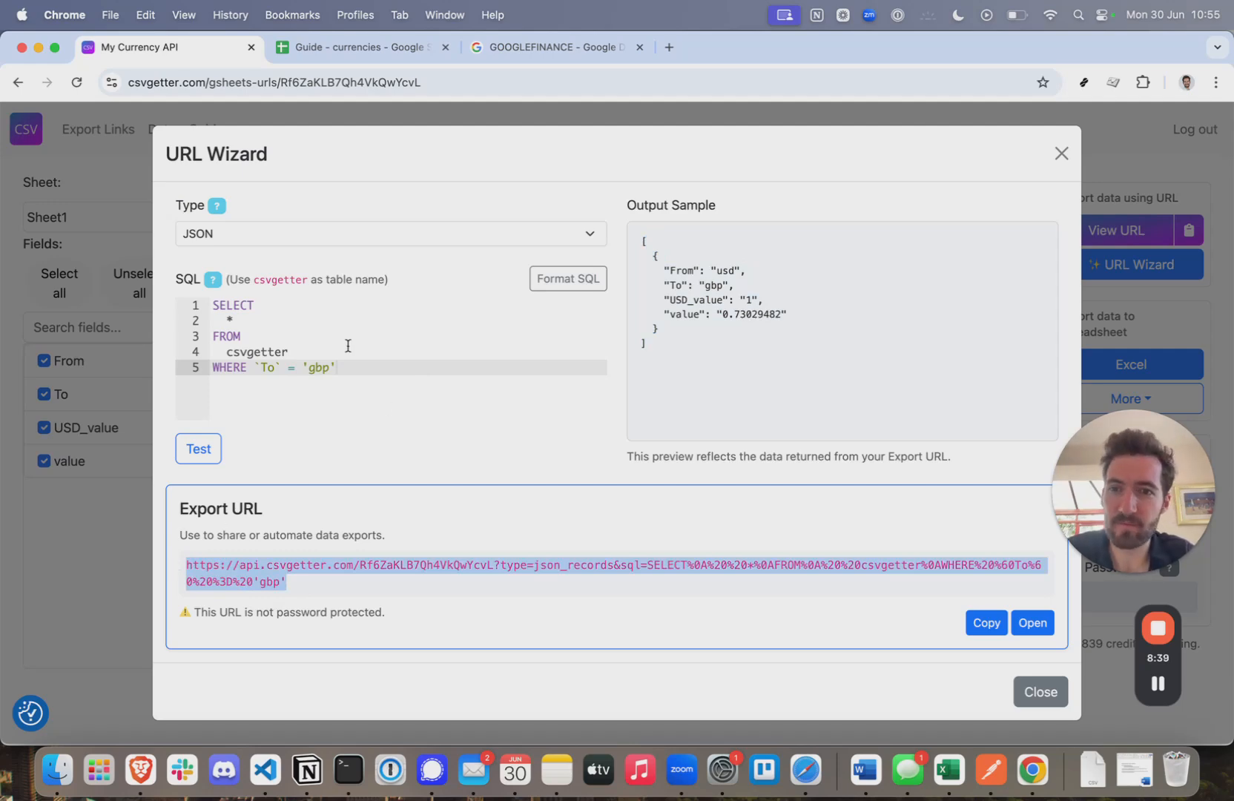
left_click(342, 375)
key("BackSpace")
key("BackSpace")
key("BackSpace")
type("eur")
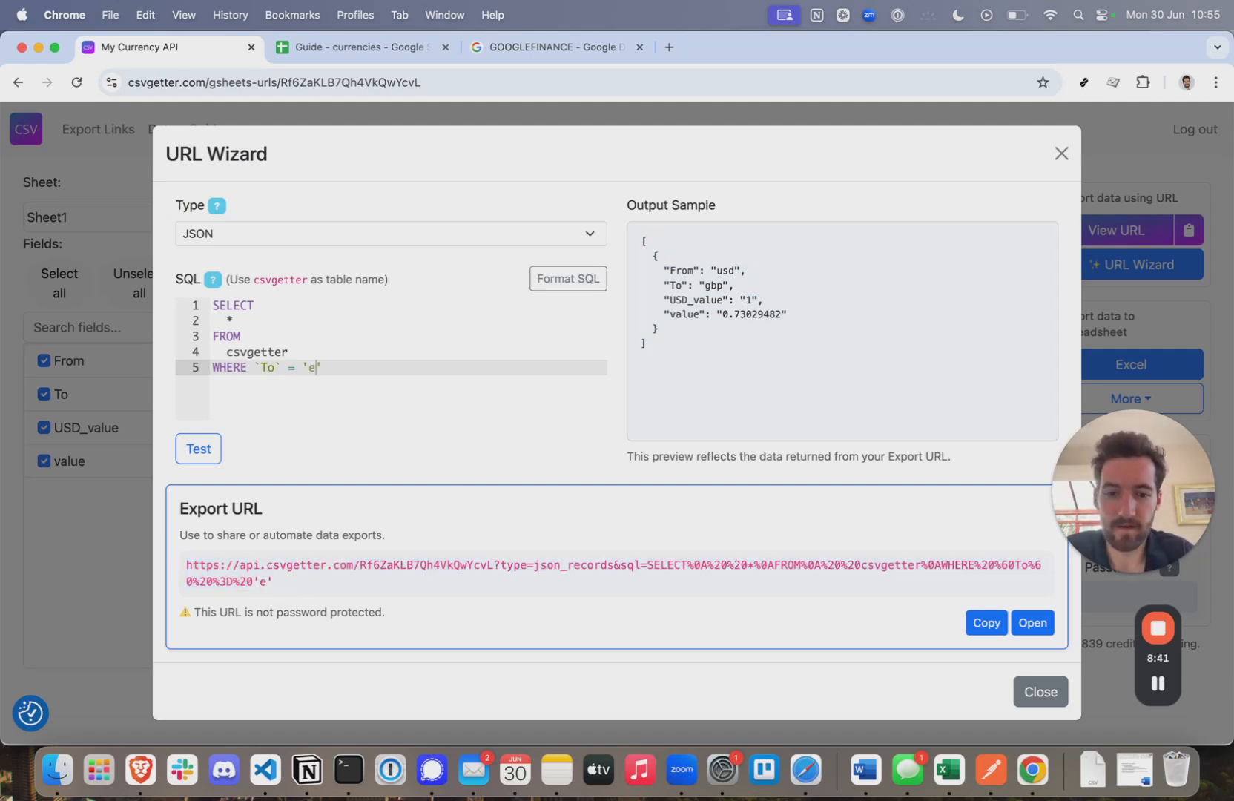
left_click(190, 454)
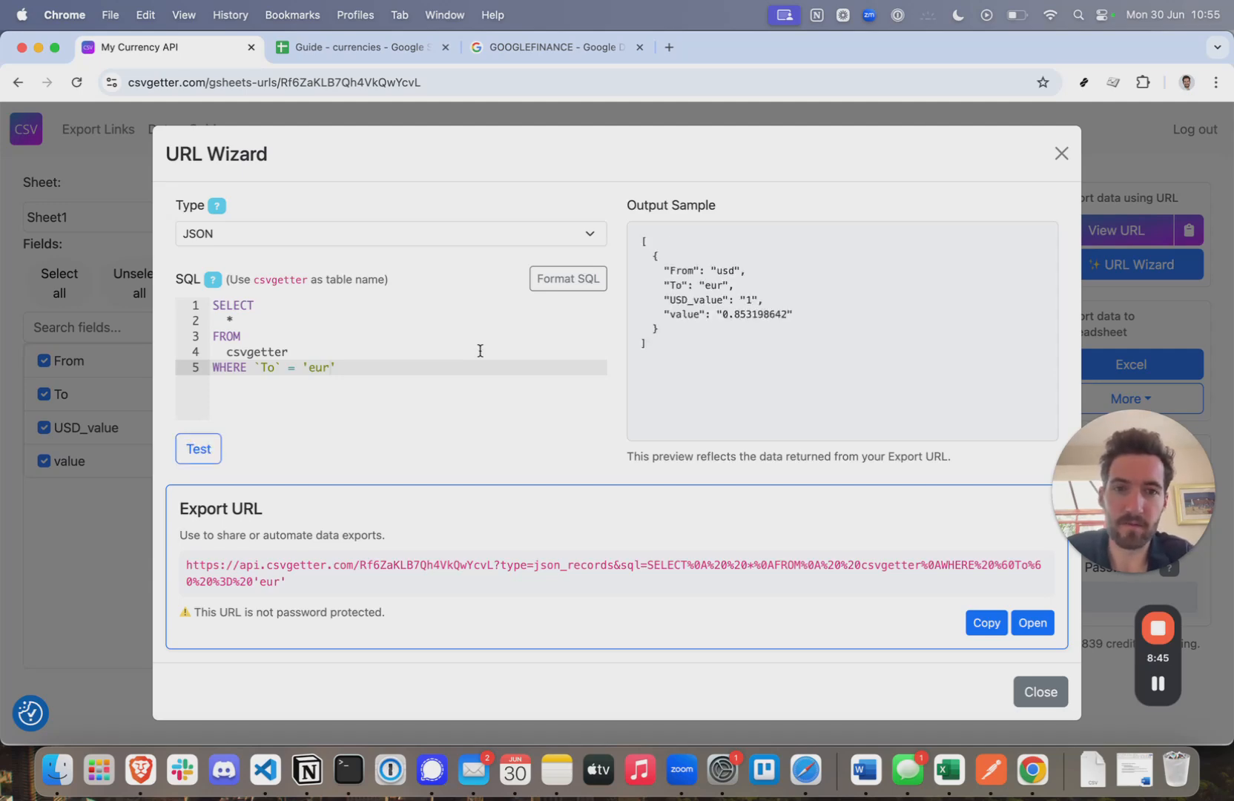
- Replace Postman's request URL with the eur-filtered export URL and send it, getting 200 OK
left_click(986, 622)
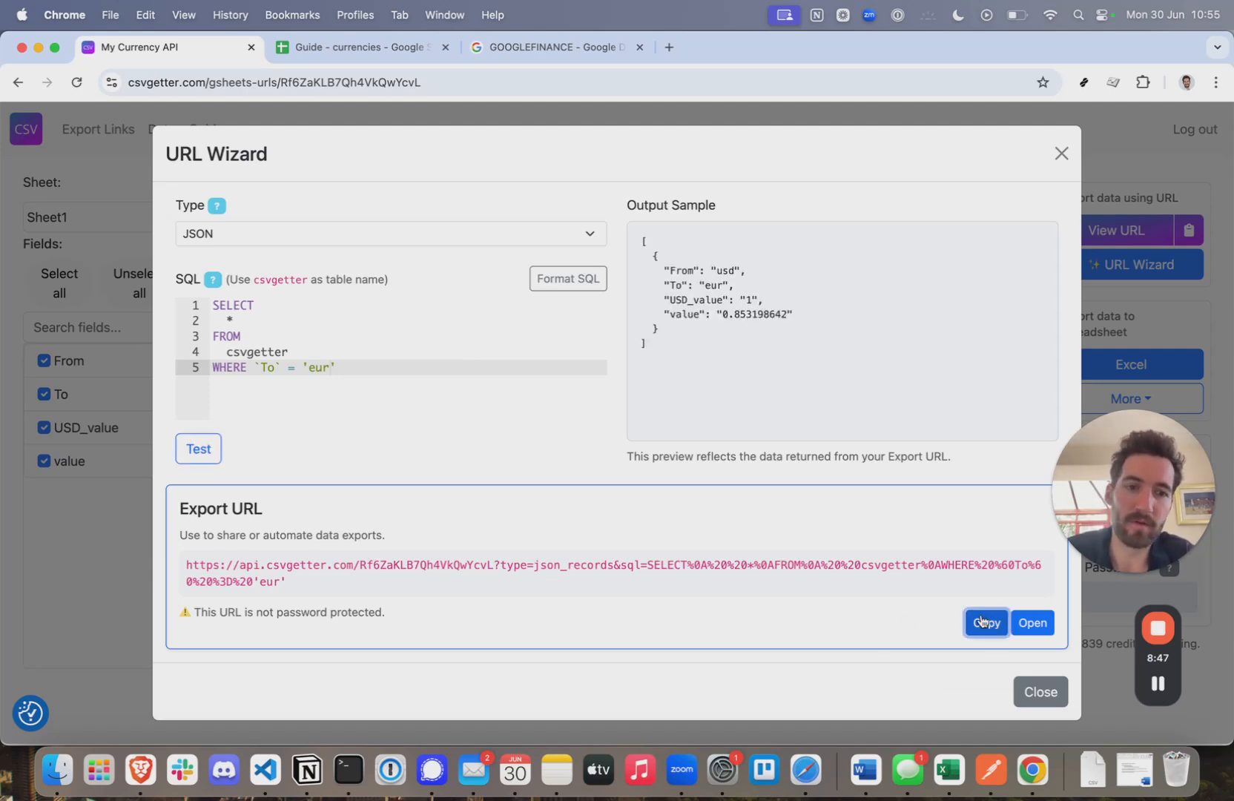
left_click(989, 773)
left_click(314, 156)
key("super+a")
key("super+v")
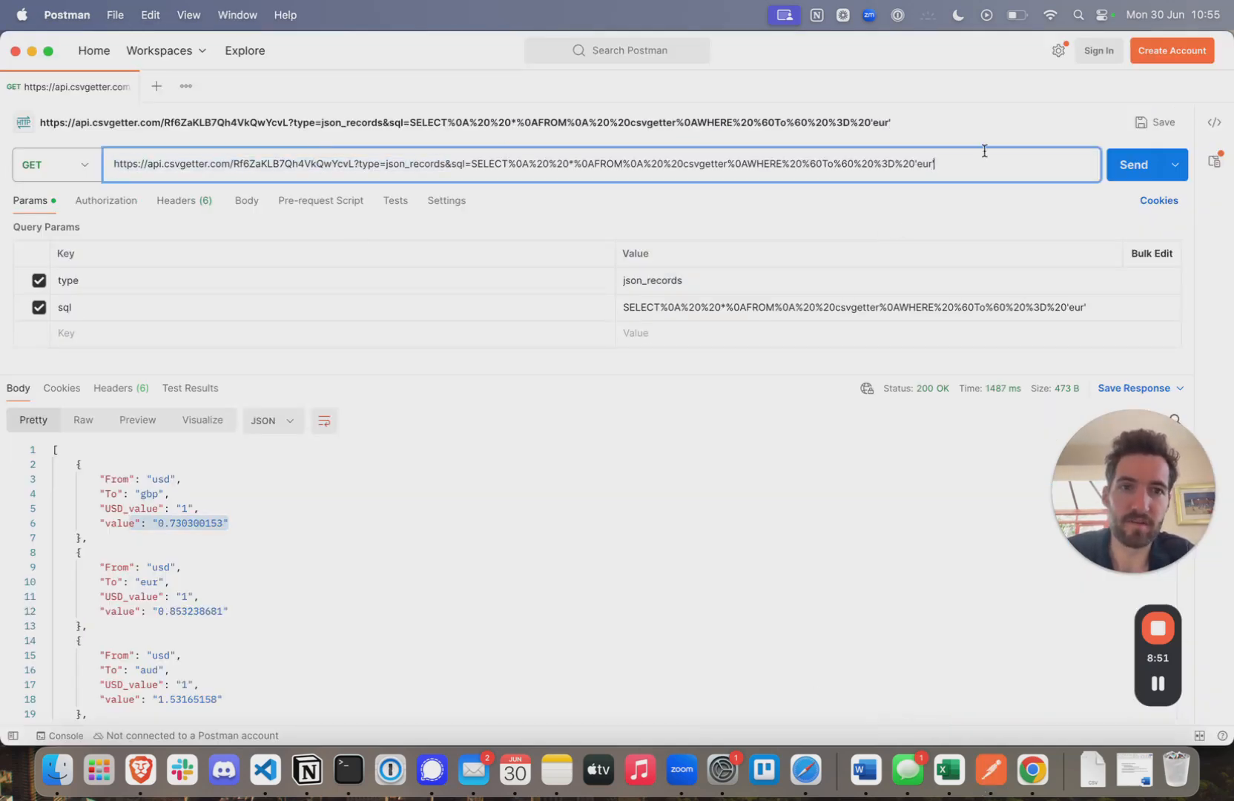
left_click(1132, 171)
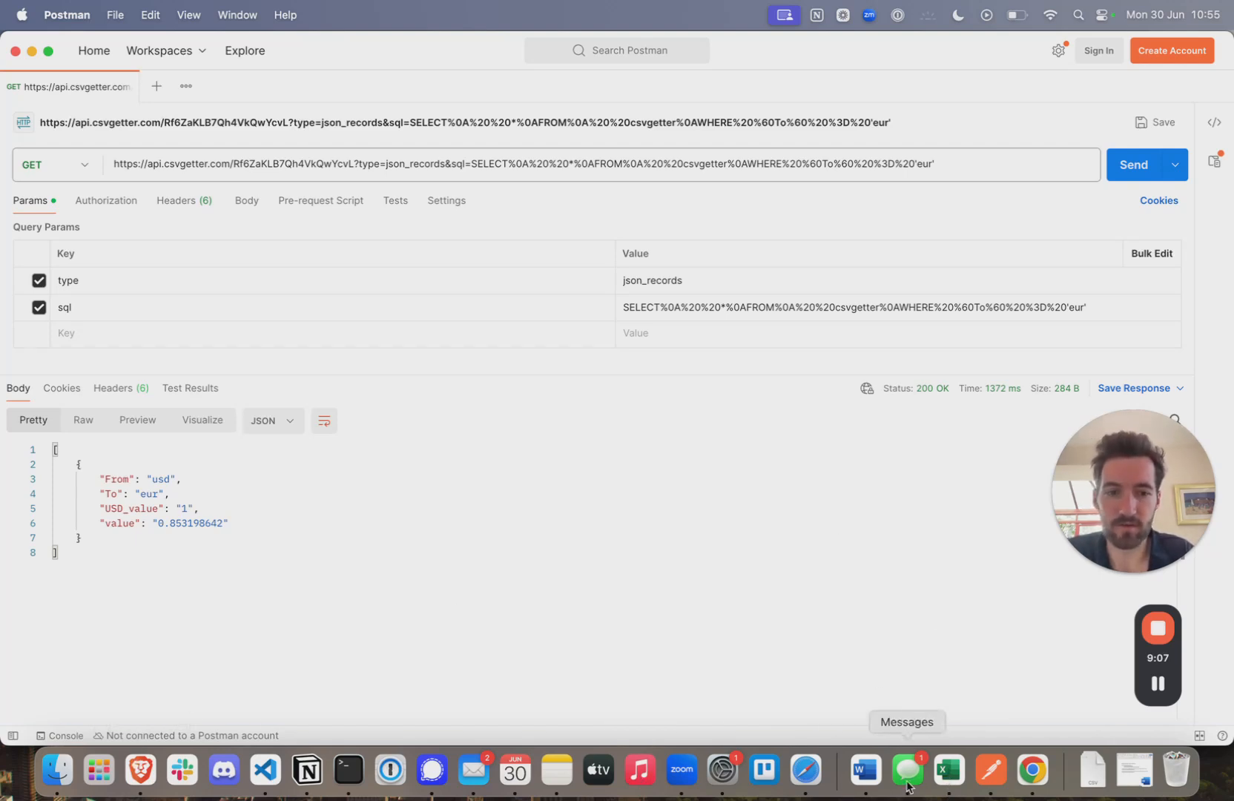
left_click(1029, 781)
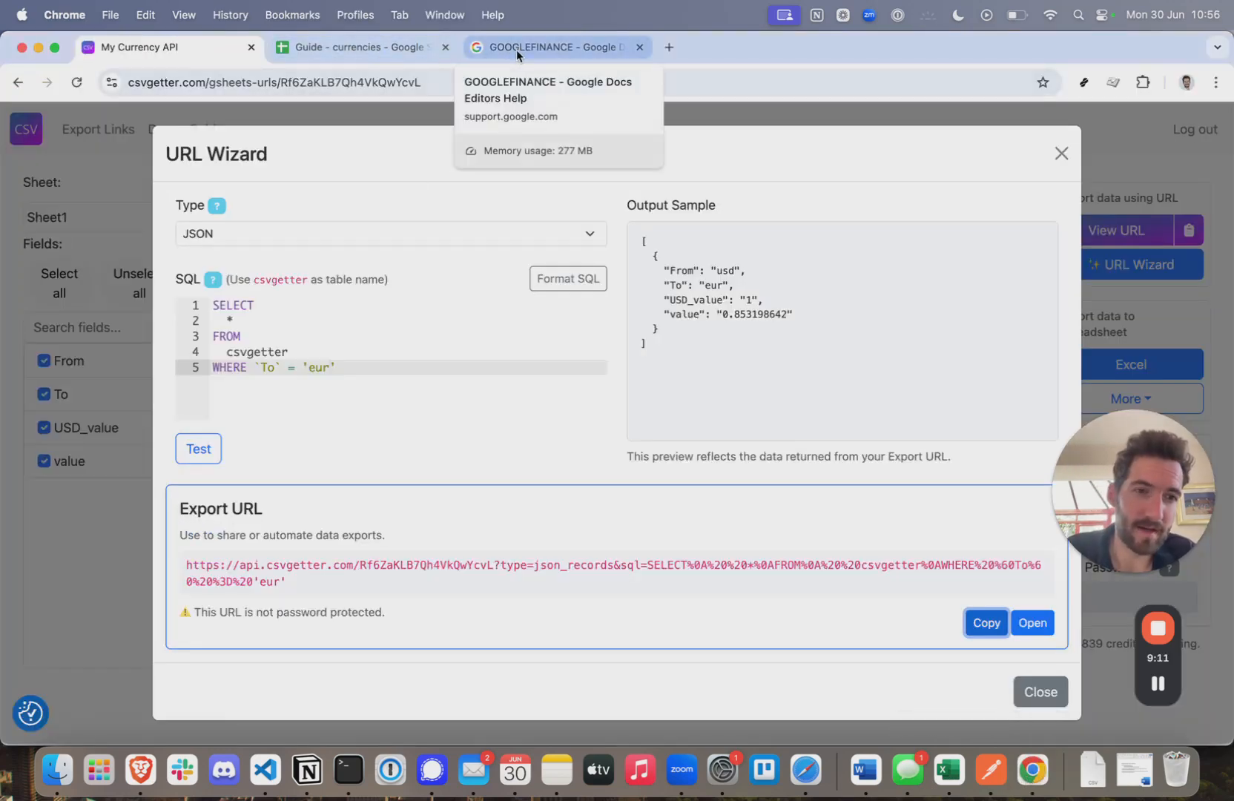
- View the Guide - currencies spreadsheet's four USD rates, then return to the My Currency API page
left_click(336, 49)
left_click(545, 490)
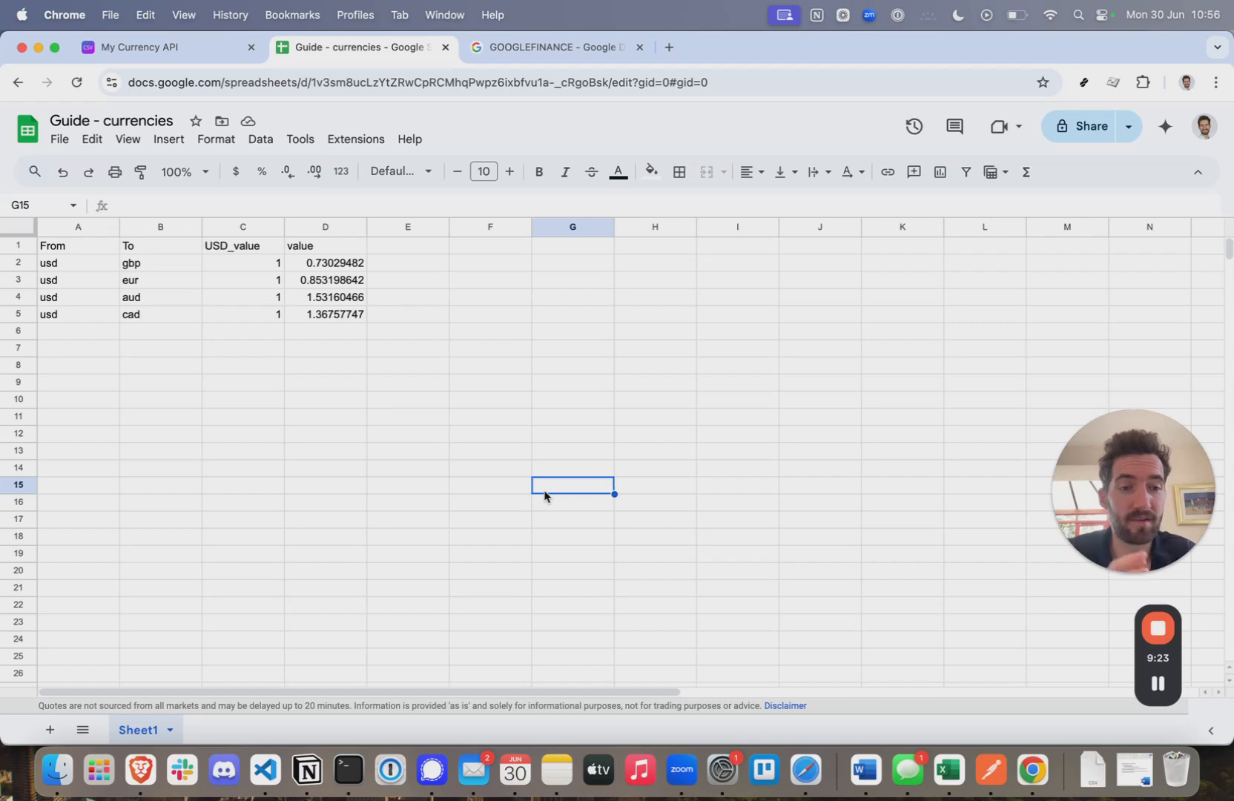
left_click(113, 48)
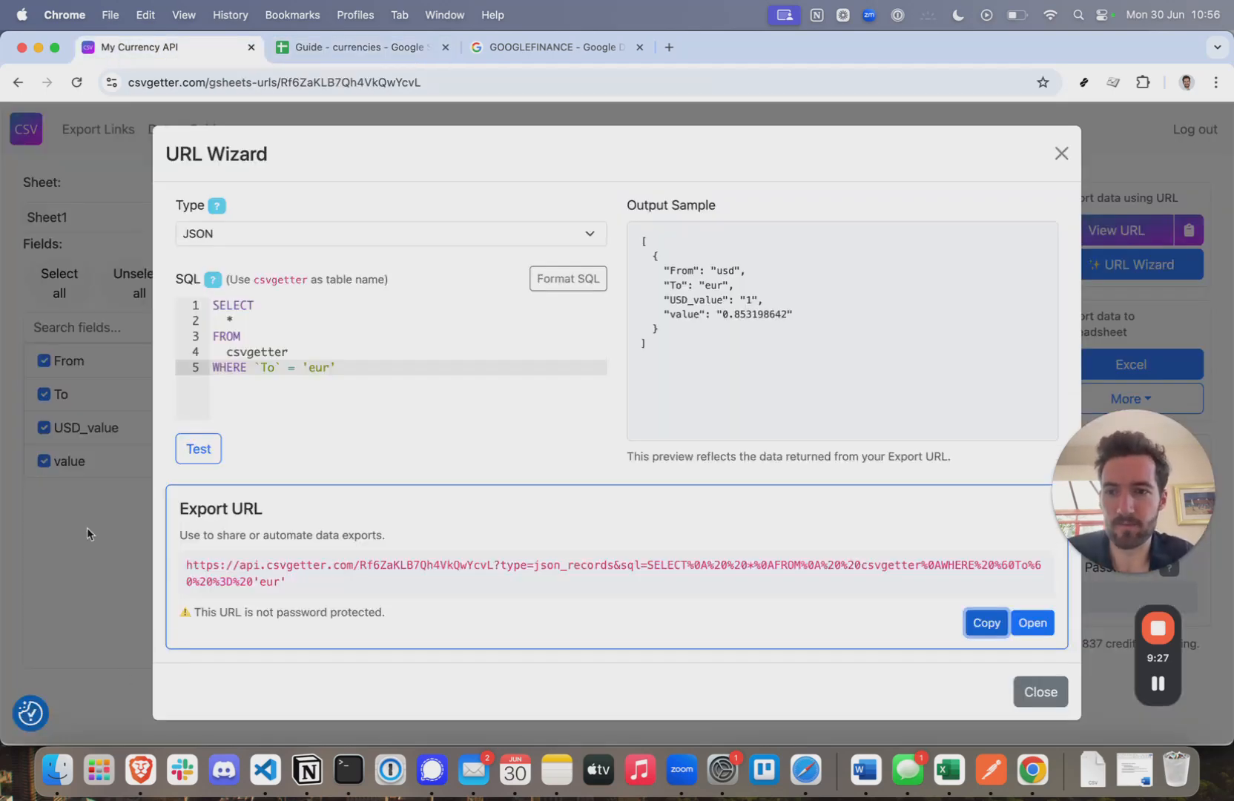
- Password-protect the My Currency API export and resend the Postman request, now getting 401 Unauthorized
left_click(1061, 154)
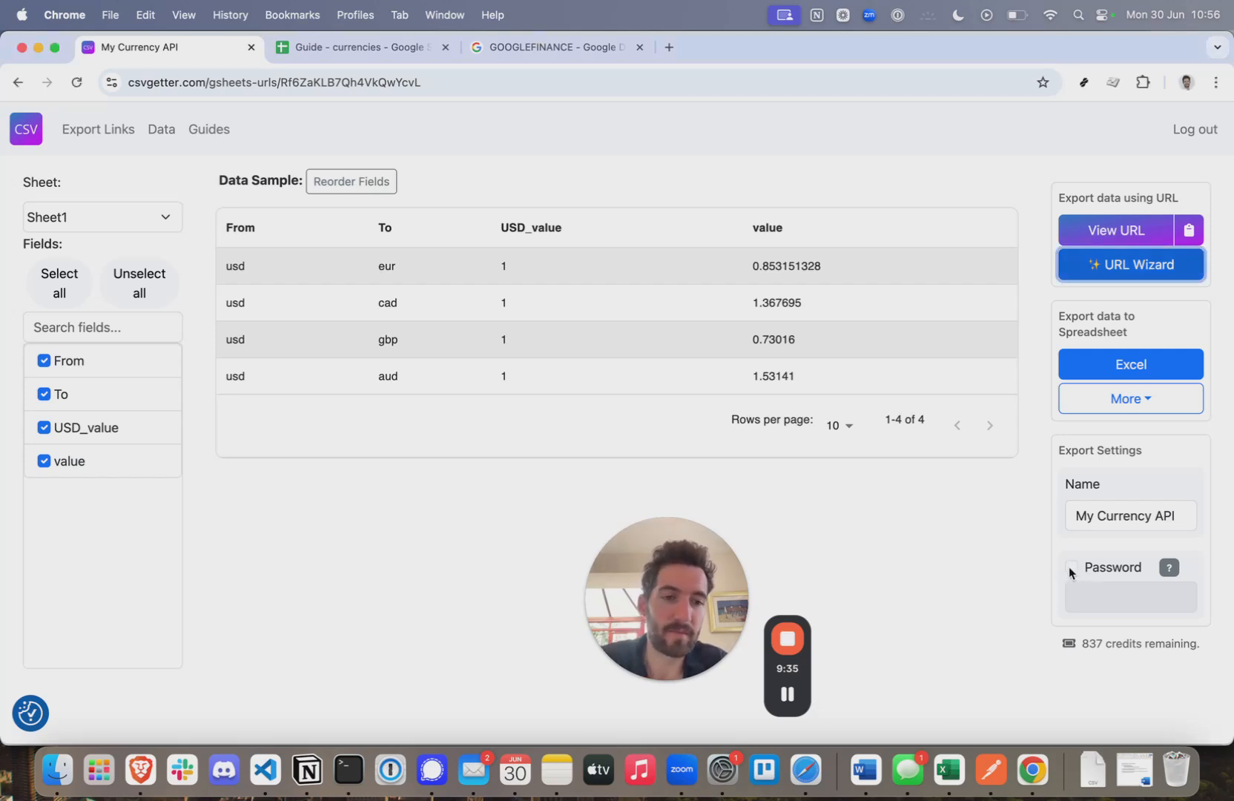
left_click(1072, 567)
left_click(1103, 600)
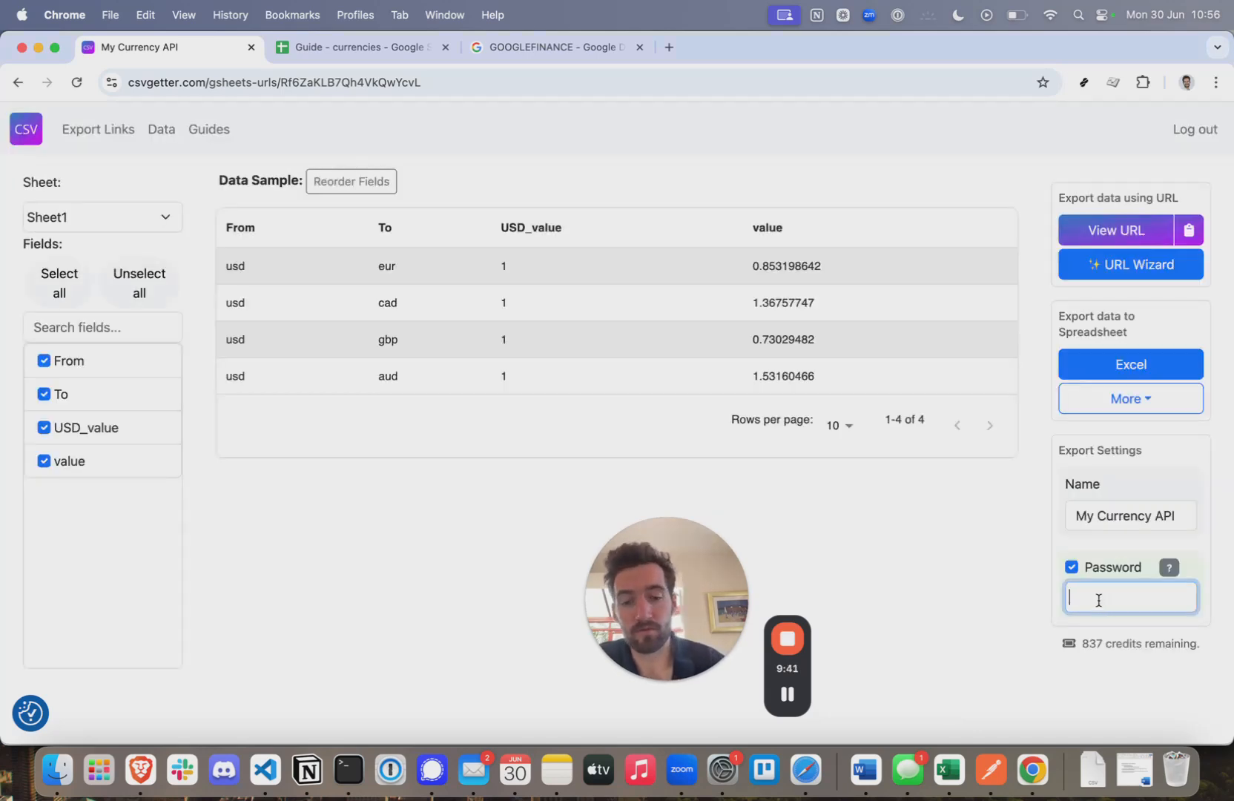
type("currency")
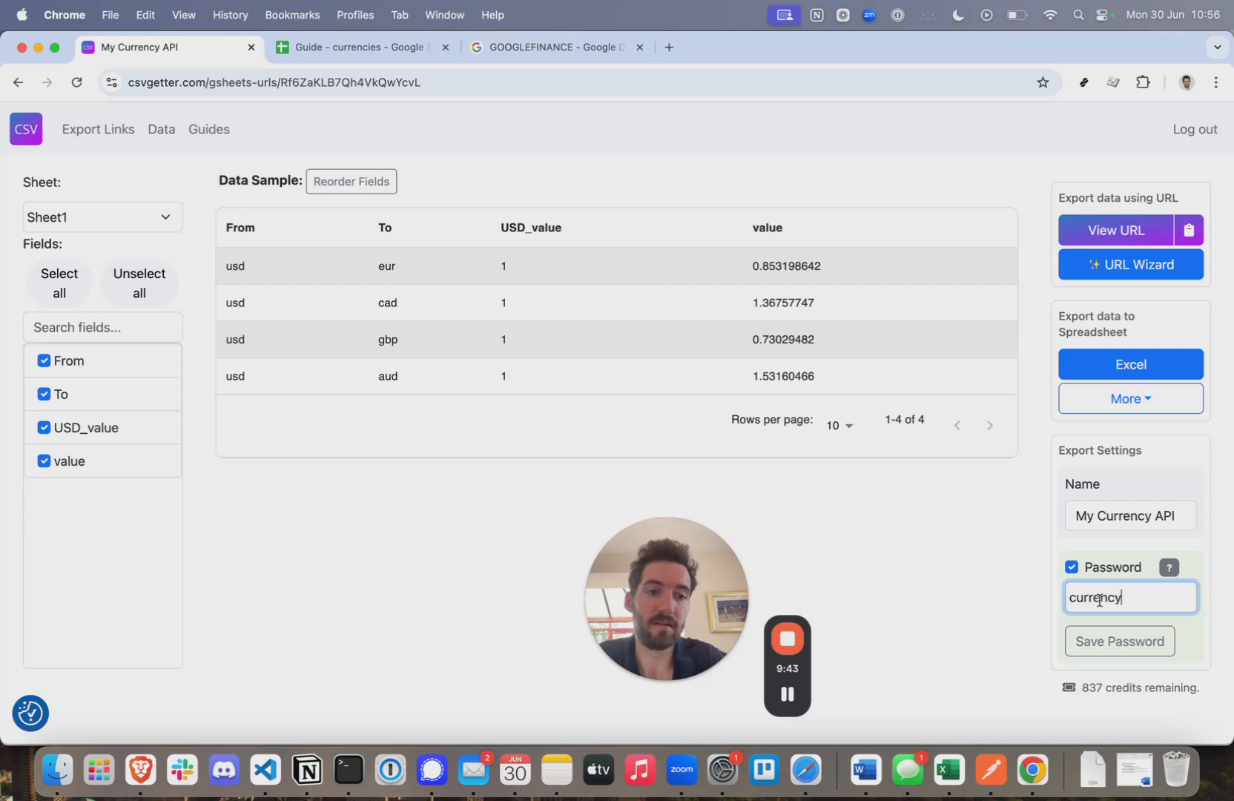
left_click(1133, 643)
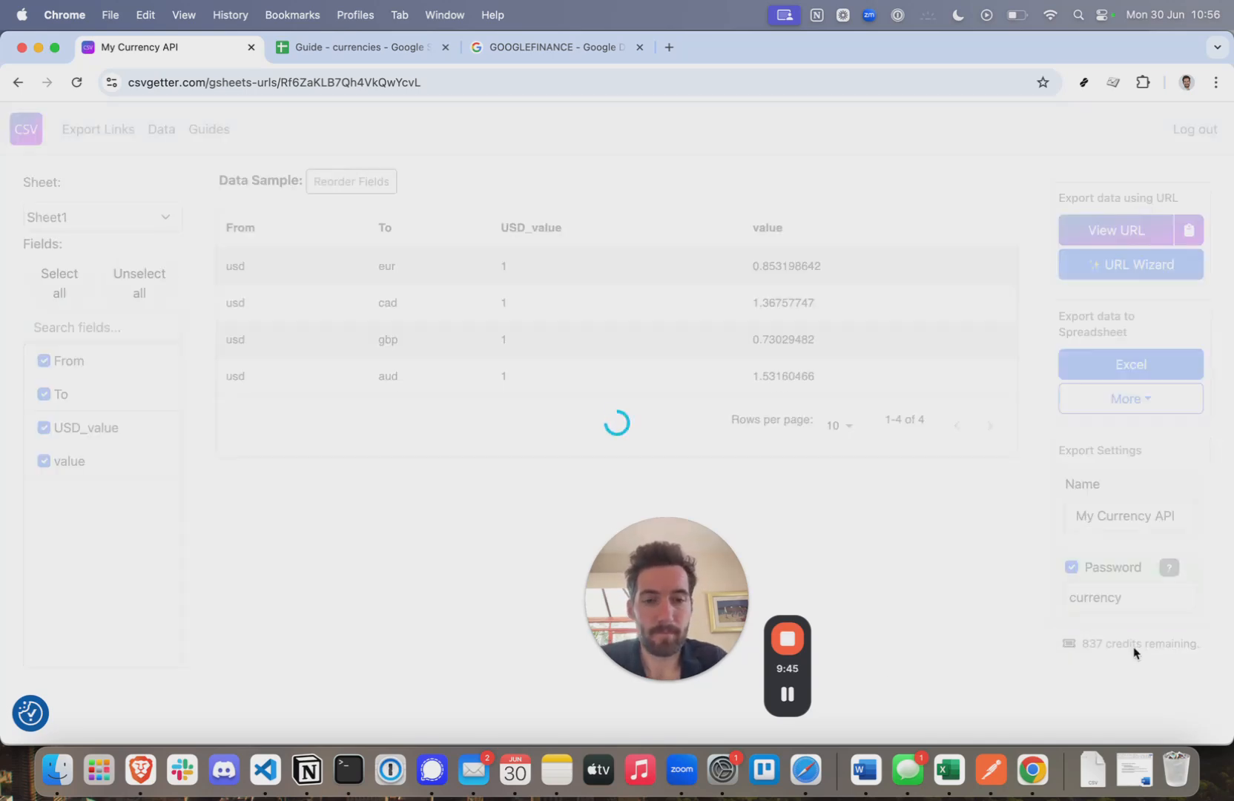
left_click(991, 775)
left_click(1140, 176)
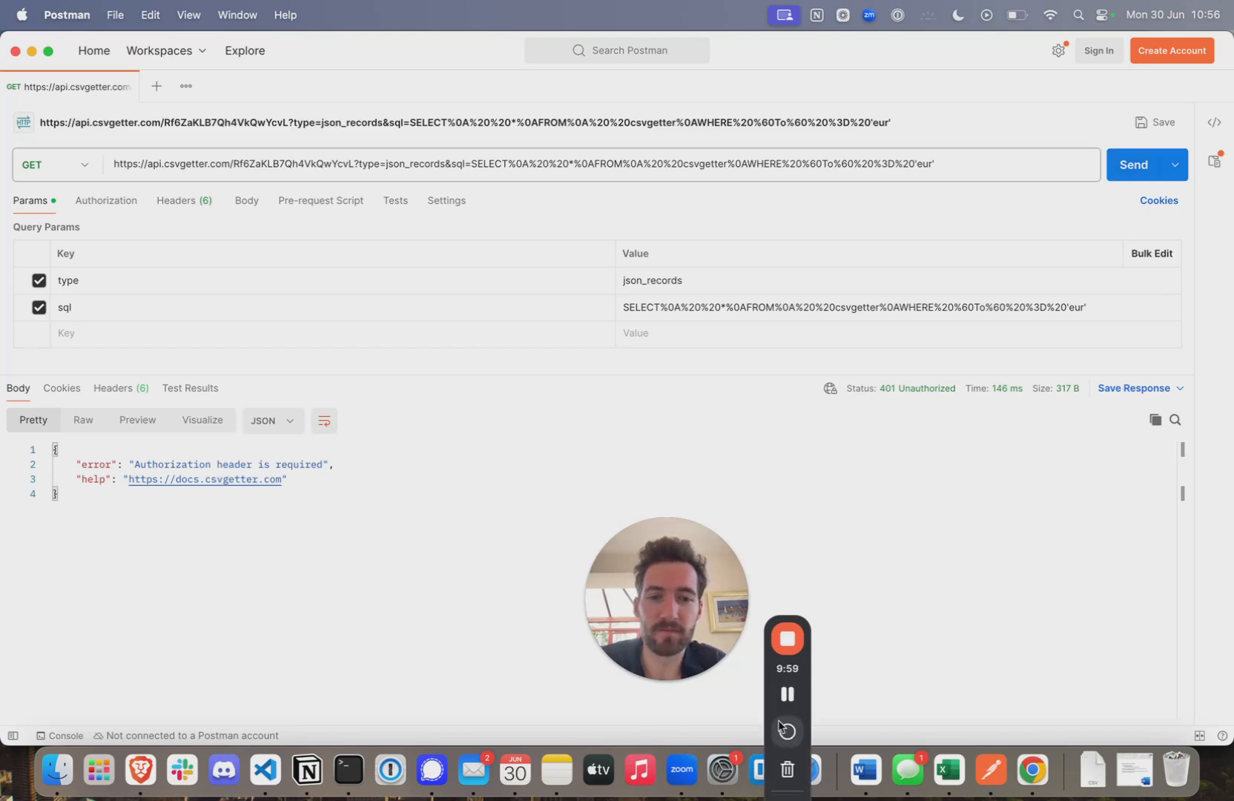
- Authorize the request with the export password as a Bearer Token and resend it, getting 200 OK
left_click(788, 695)
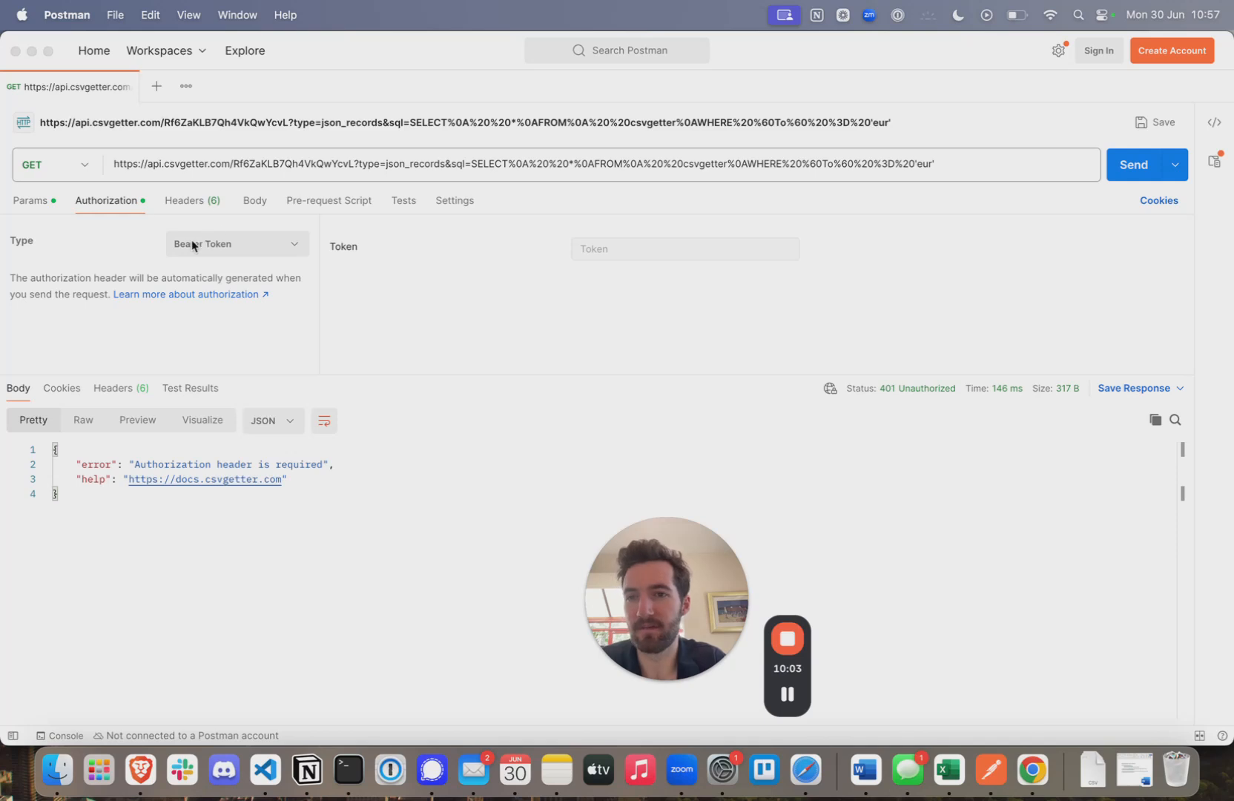
left_click(611, 247)
type("curr")
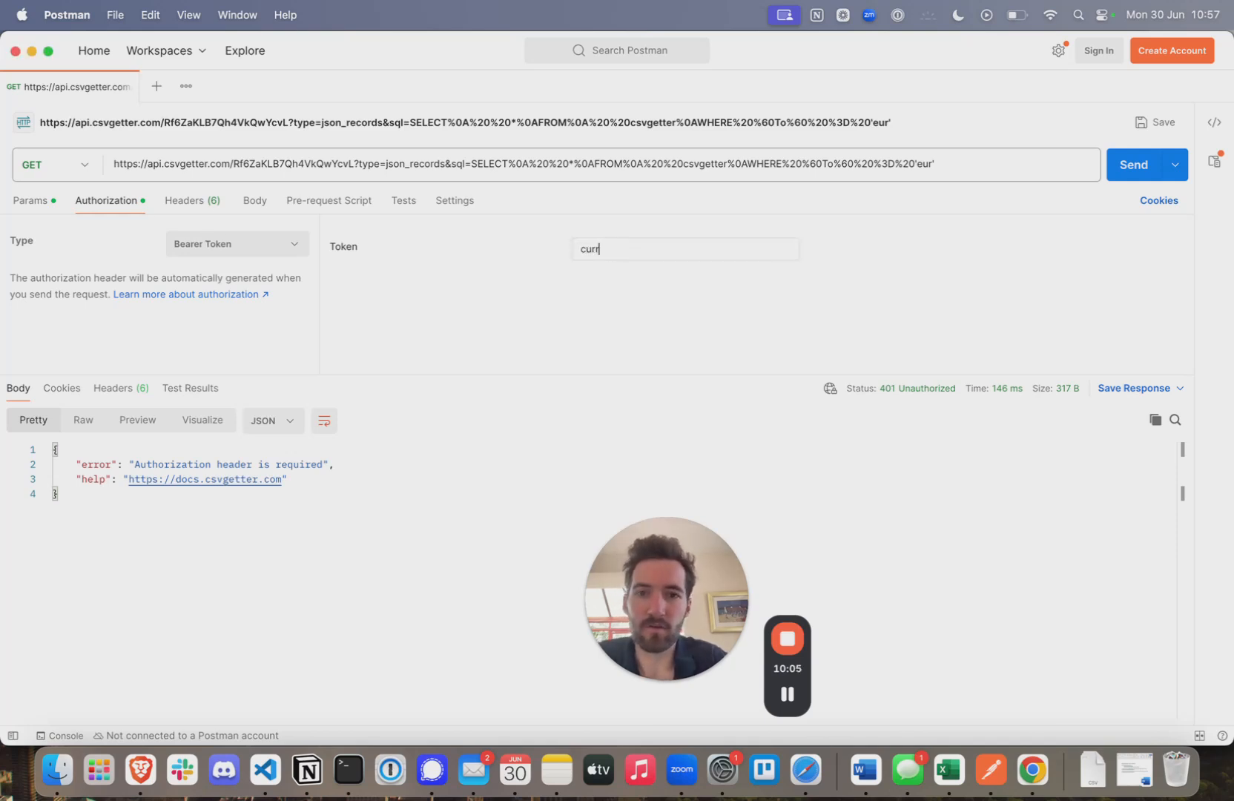
type("ency")
key("super+Return")
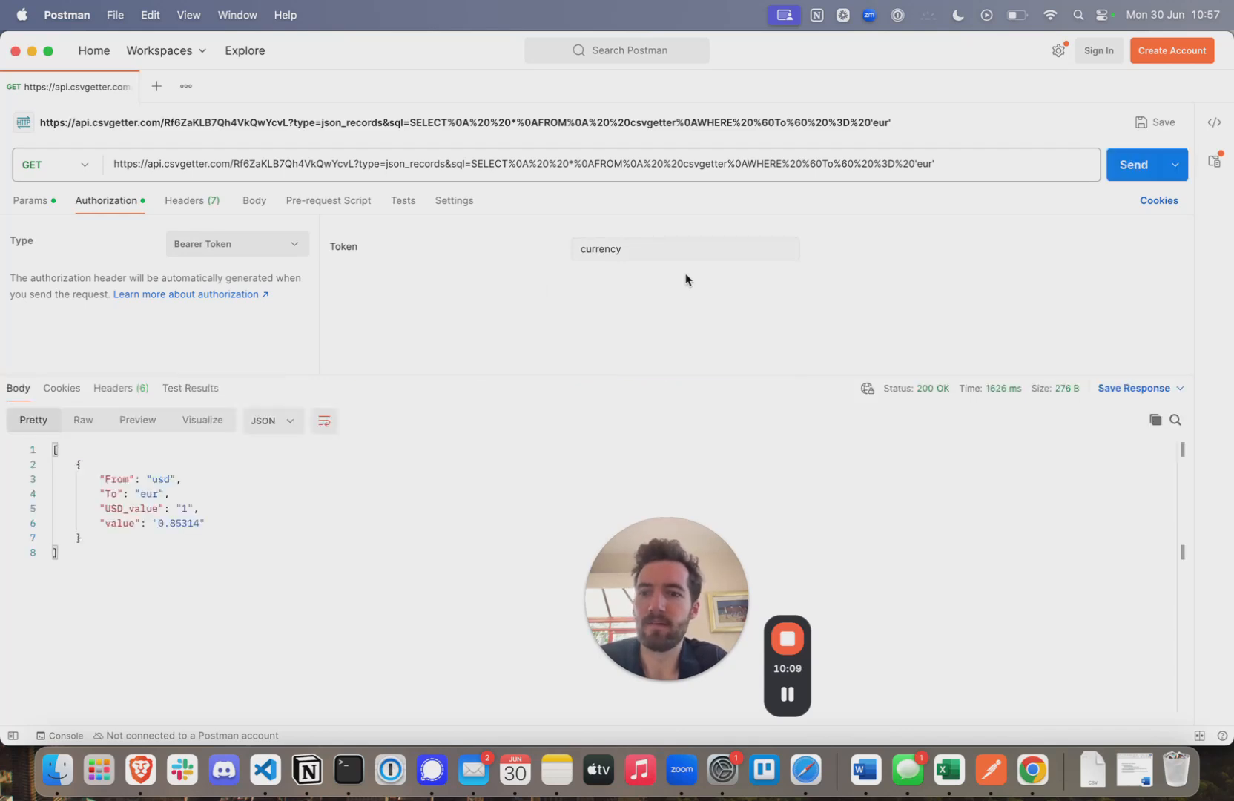
- Inspect the generated Bearer Authorization header in the request's Headers
left_click(182, 203)
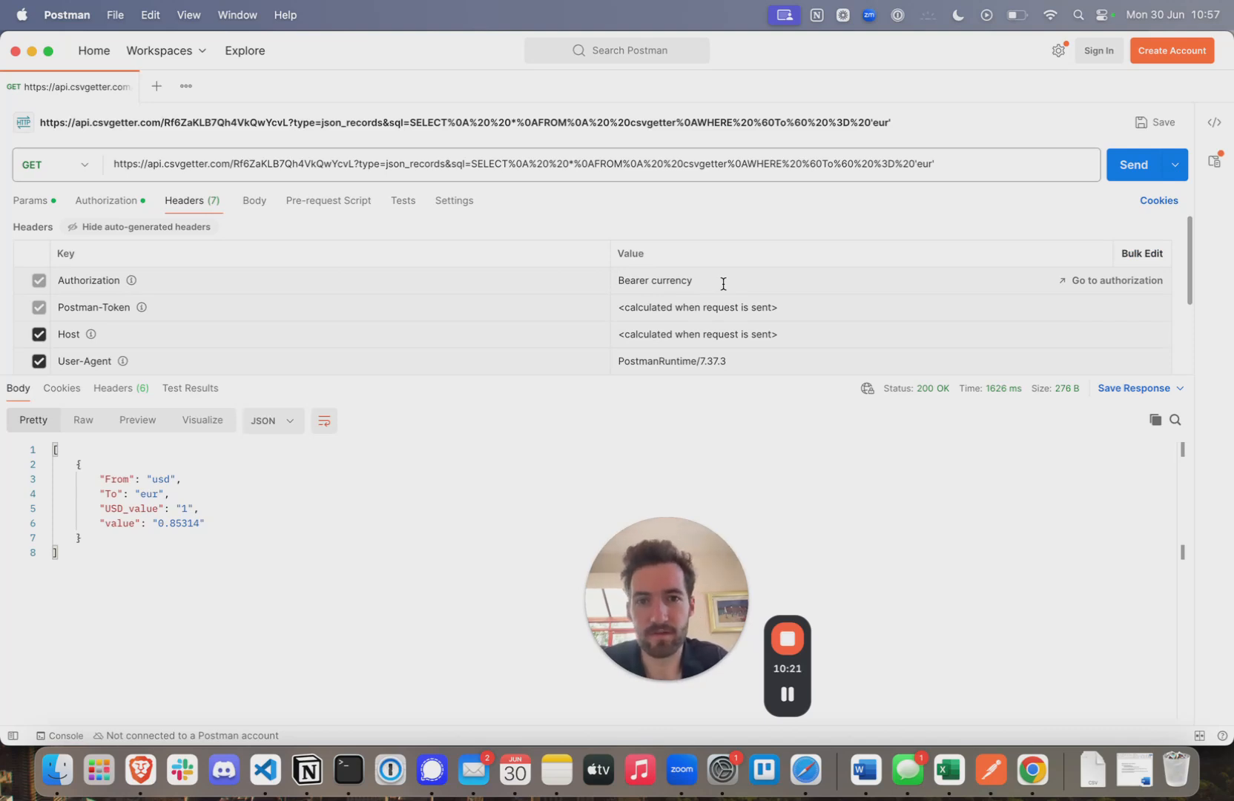
left_click(634, 284)
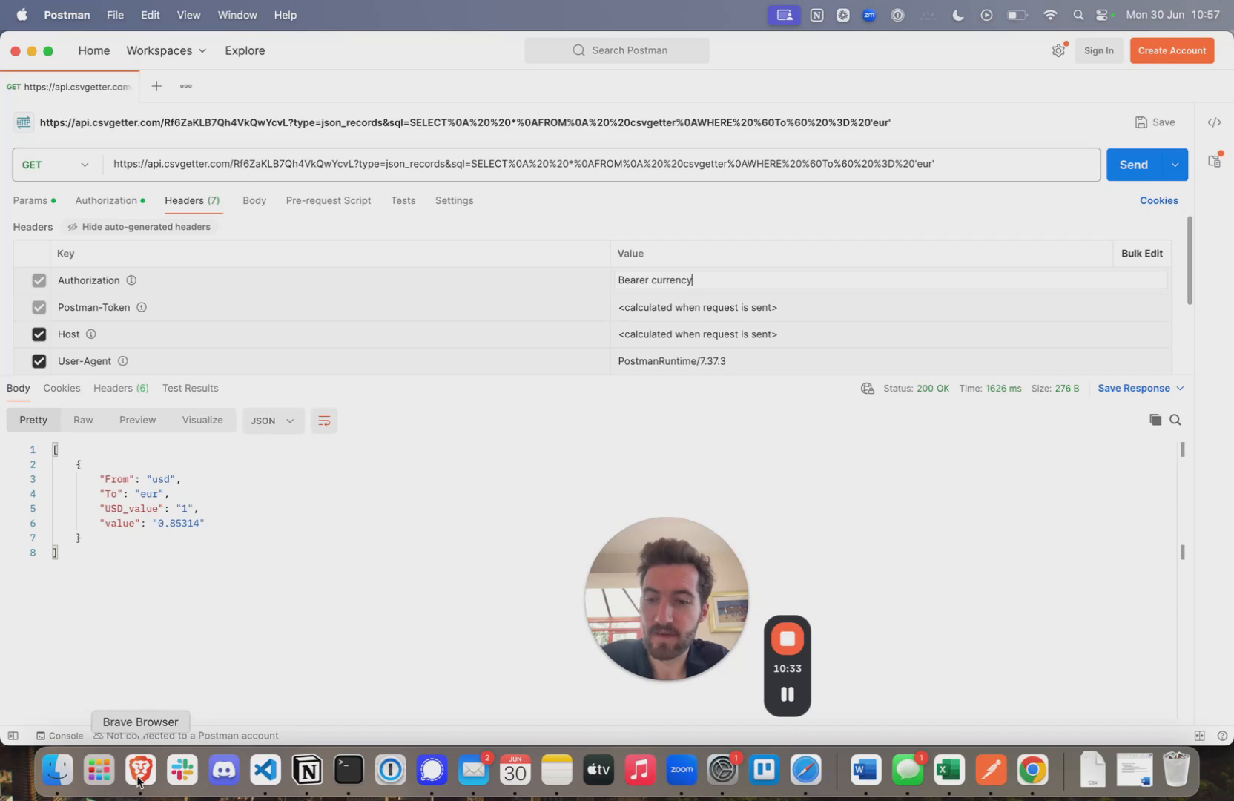
left_click(1032, 770)
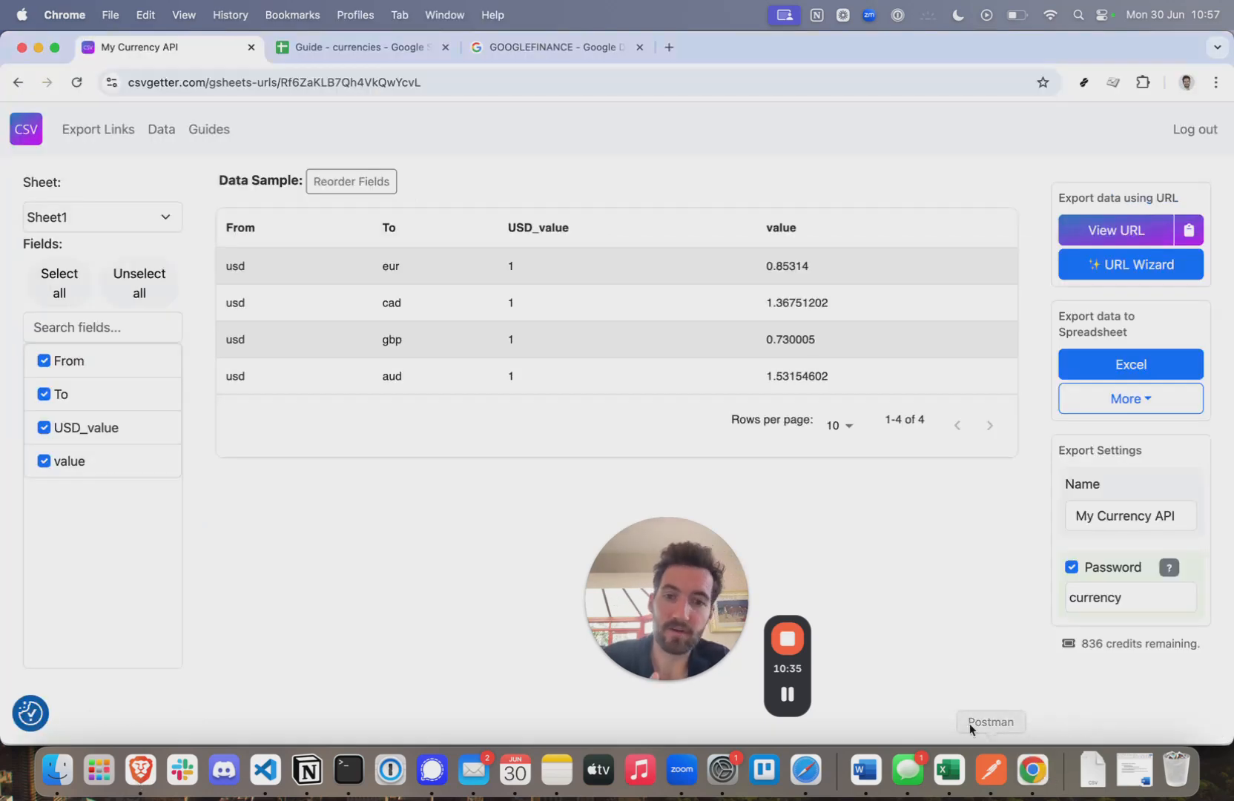
- Show the Guide - currencies spreadsheet with gbp, eur, aud and cad rates against usd
left_click(347, 47)
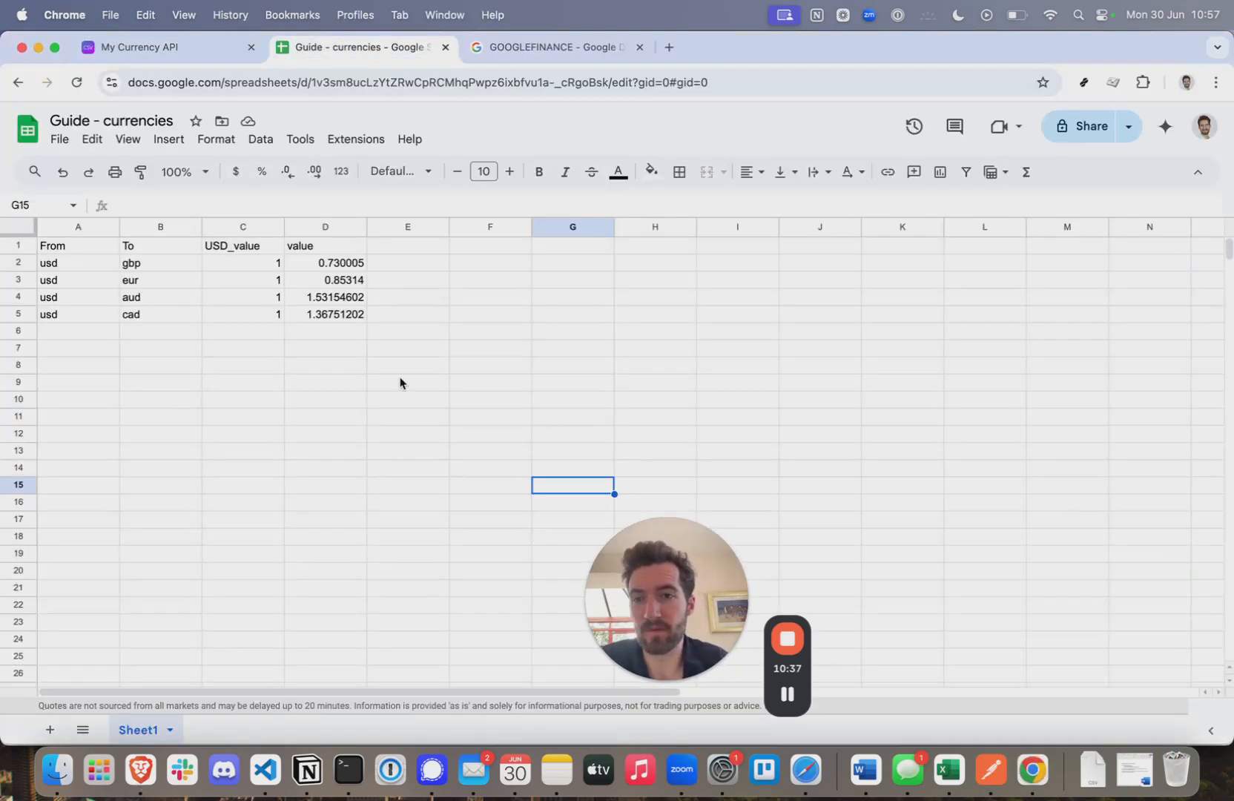